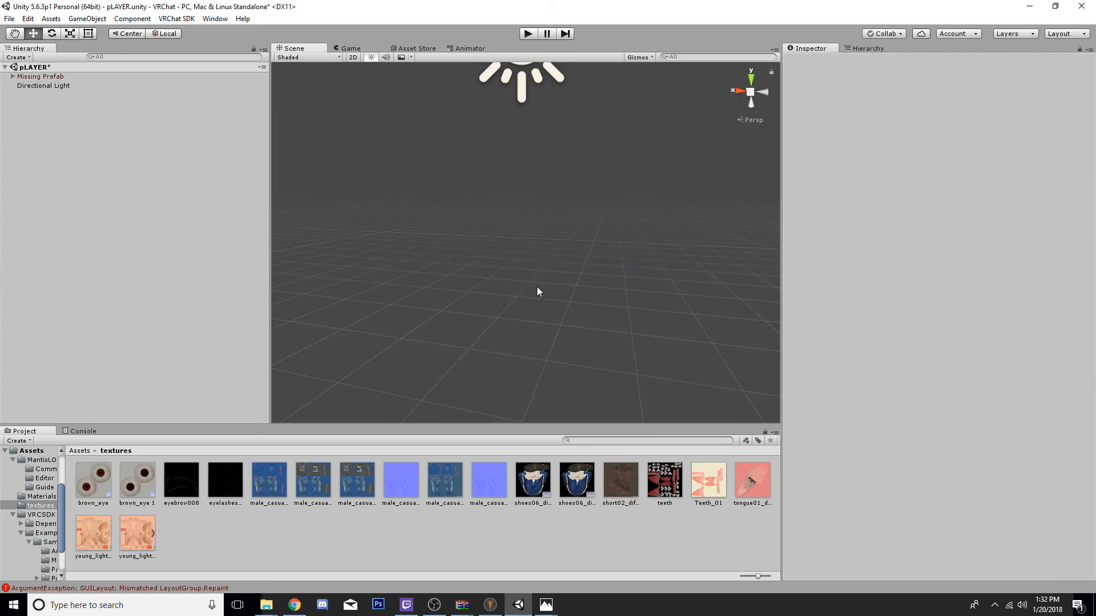
- Add the Tutorial model from the Assets folder to the scene and set its position to X 0, Y 0, Z 0
click(81, 452)
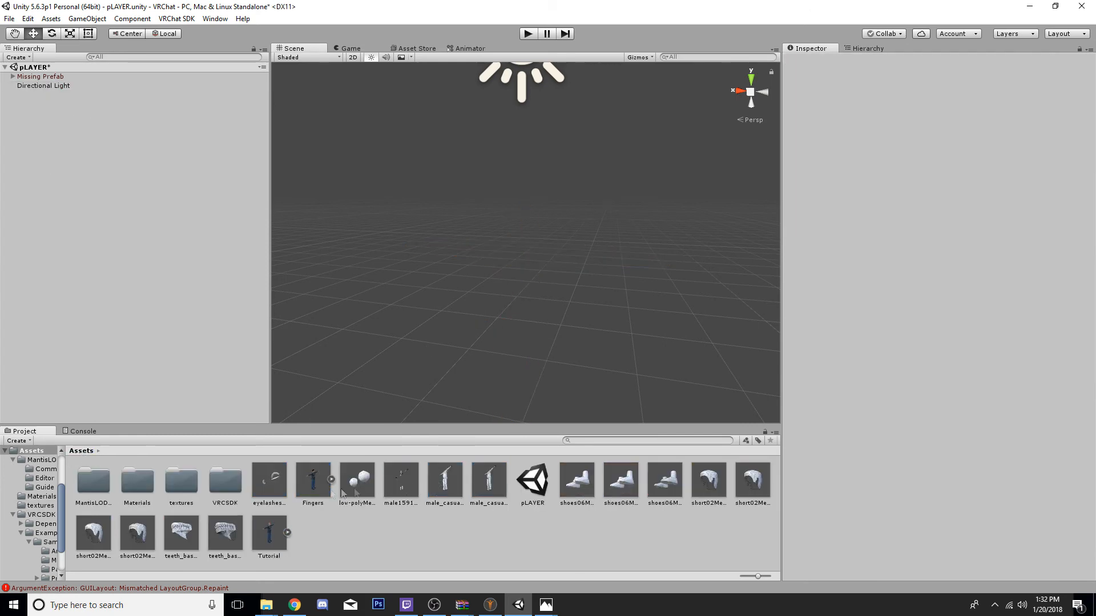
drag(268, 540, 512, 309)
click(951, 109)
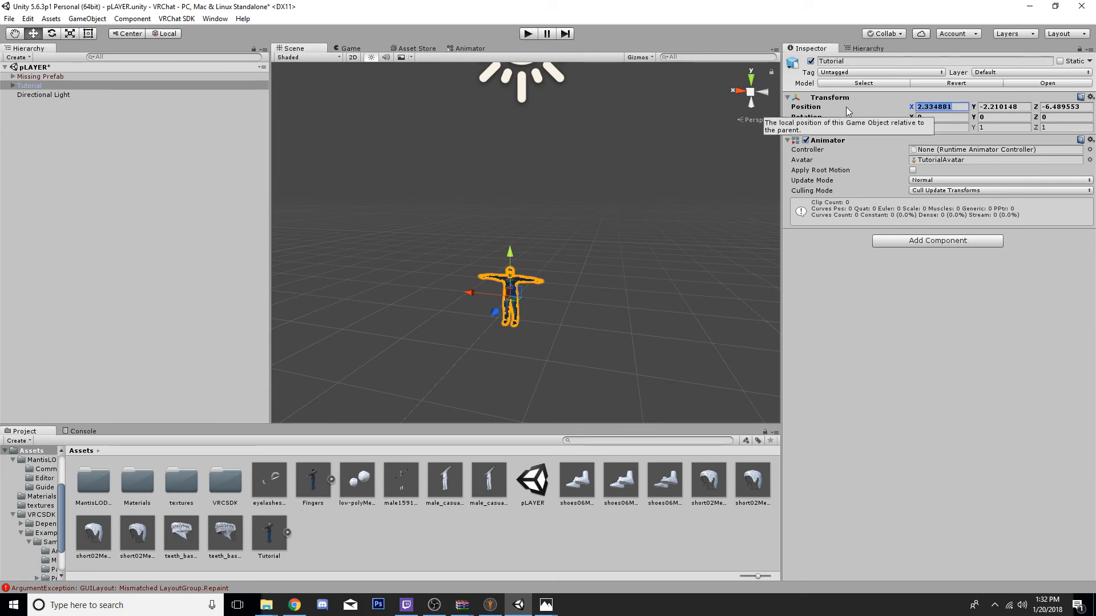
text(0)
key(Tab)
text(0)
key(Tab)
text(0)
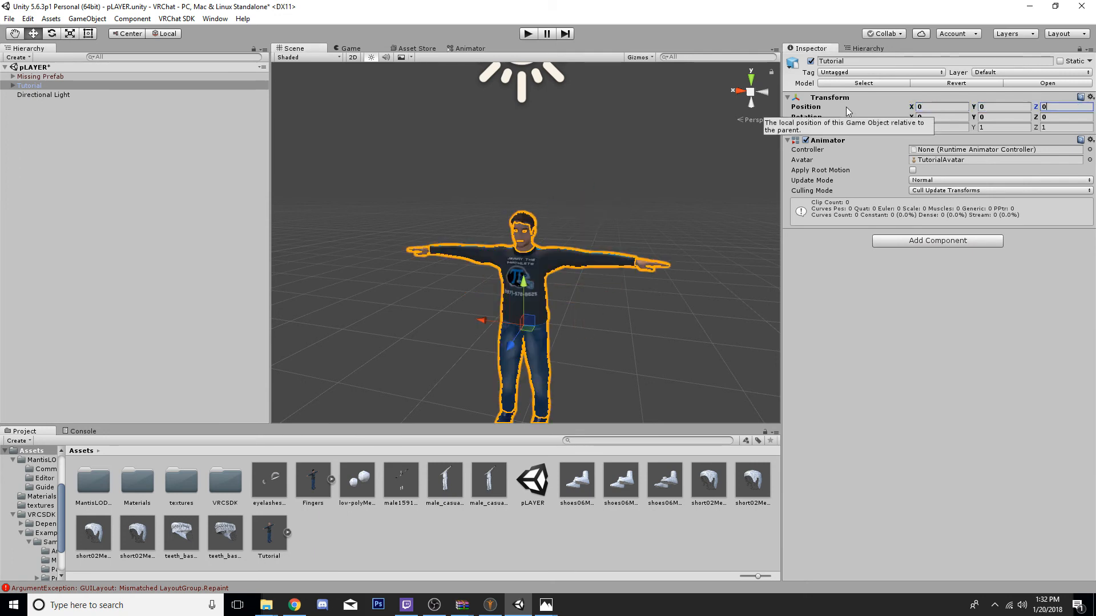
- Examine the avatar's face, shirt and arms in the scene from close up and from farther away
click(628, 327)
scroll(574, 265, up, 6)
middle_drag(574, 266, 572, 230)
scroll(572, 230, down, 5)
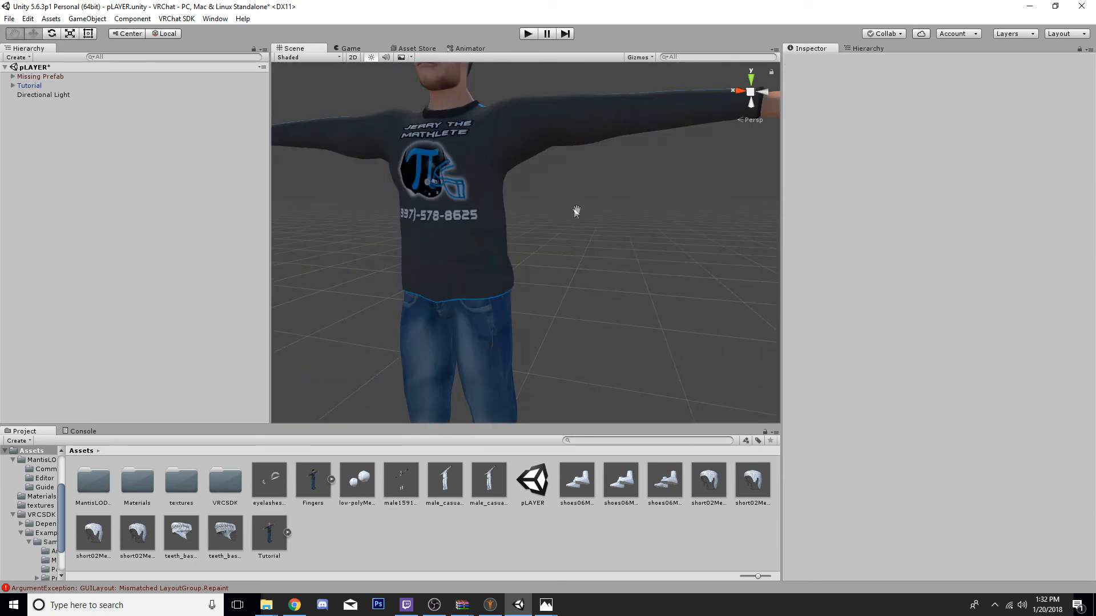
scroll(569, 203, up, 2)
scroll(568, 200, down, 3)
middle_drag(562, 184, 486, 185)
scroll(567, 199, up, 3)
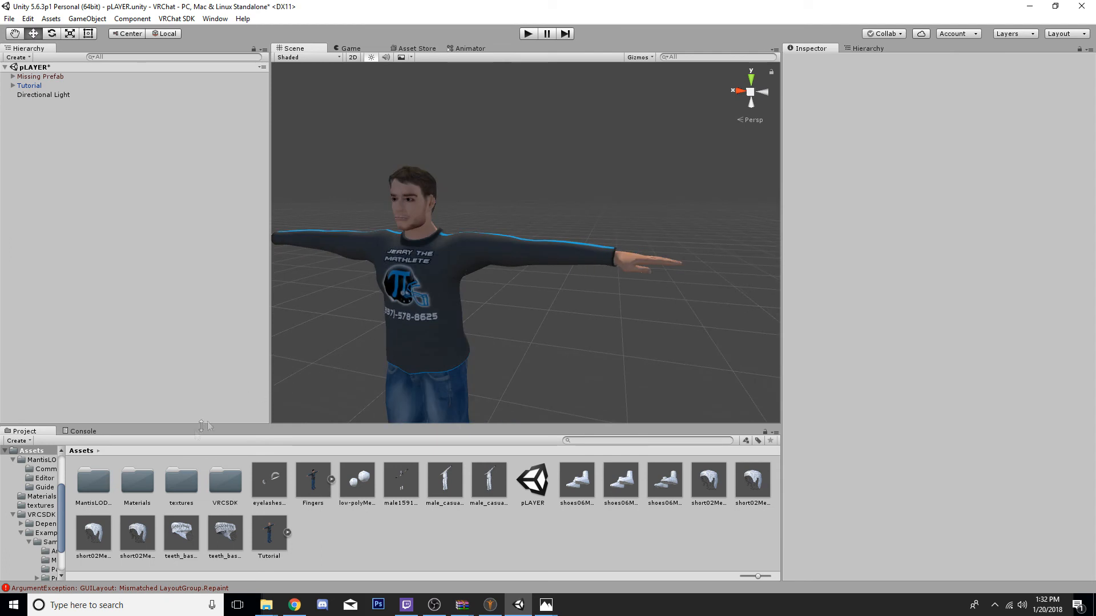
- Look through the project's Materials folder and return to the Assets root
click(177, 488)
double_click(149, 483)
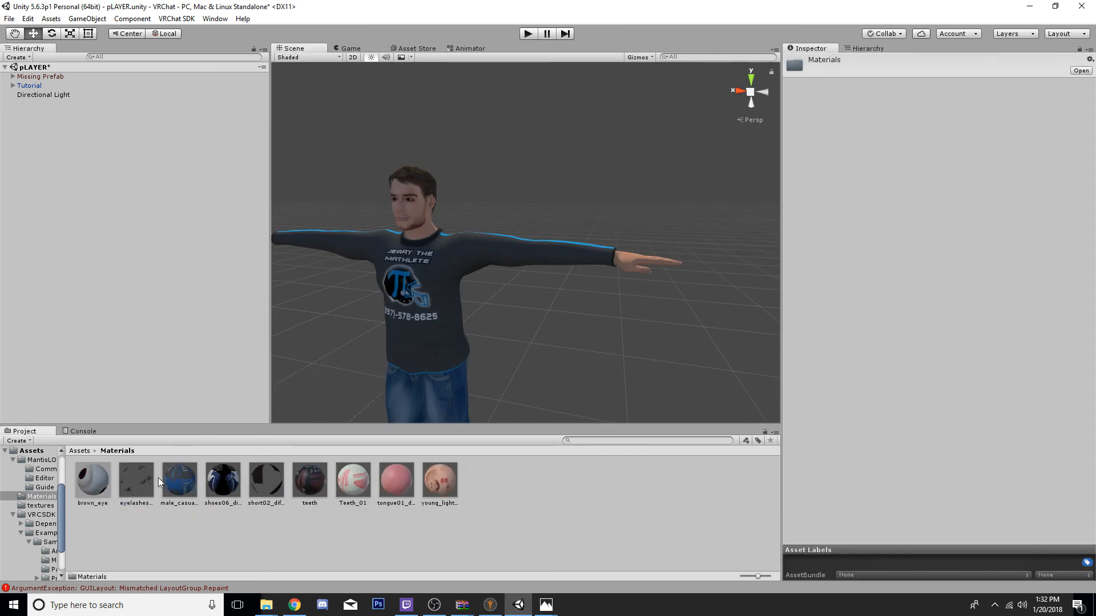
click(78, 451)
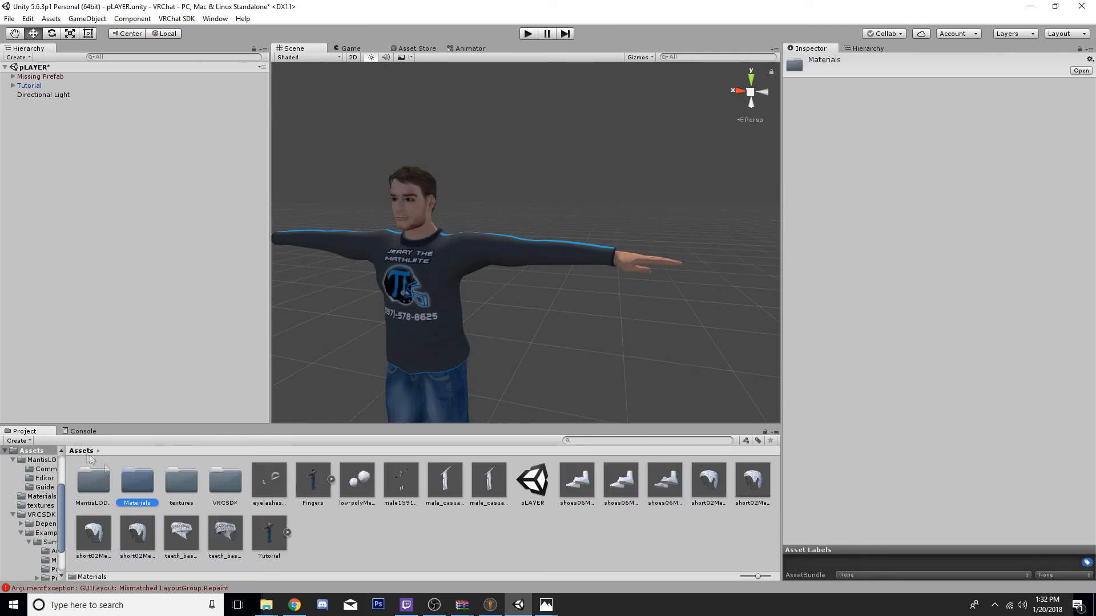
- Switch to File Explorer's textures folder, view the last young_lightskinned_male_diffuse image down to its lower edge in Paint, and close Paint
mouse_move(266, 605)
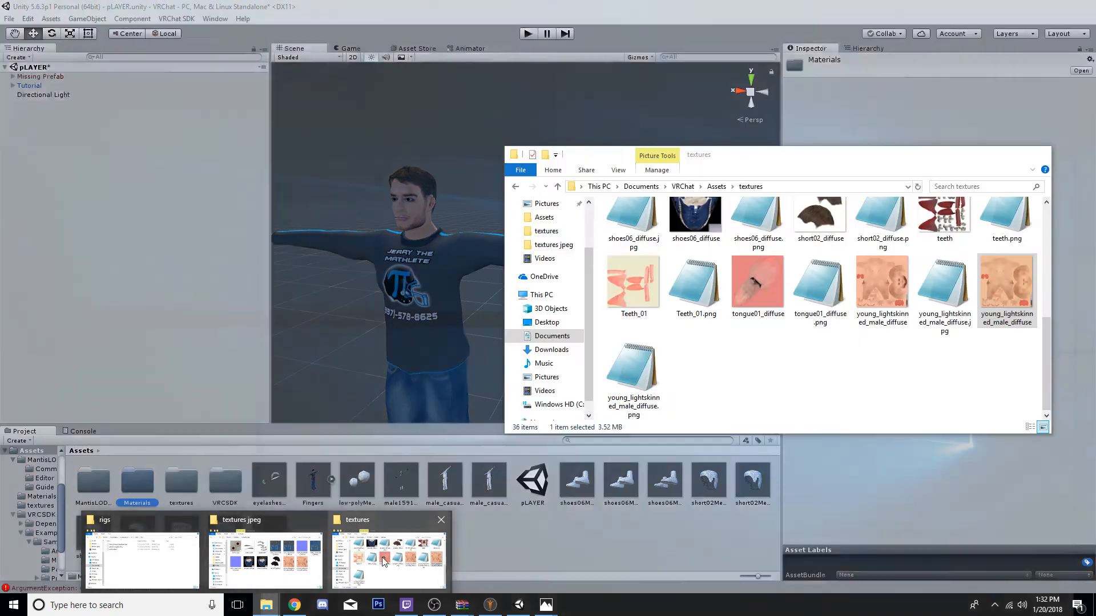
click(421, 571)
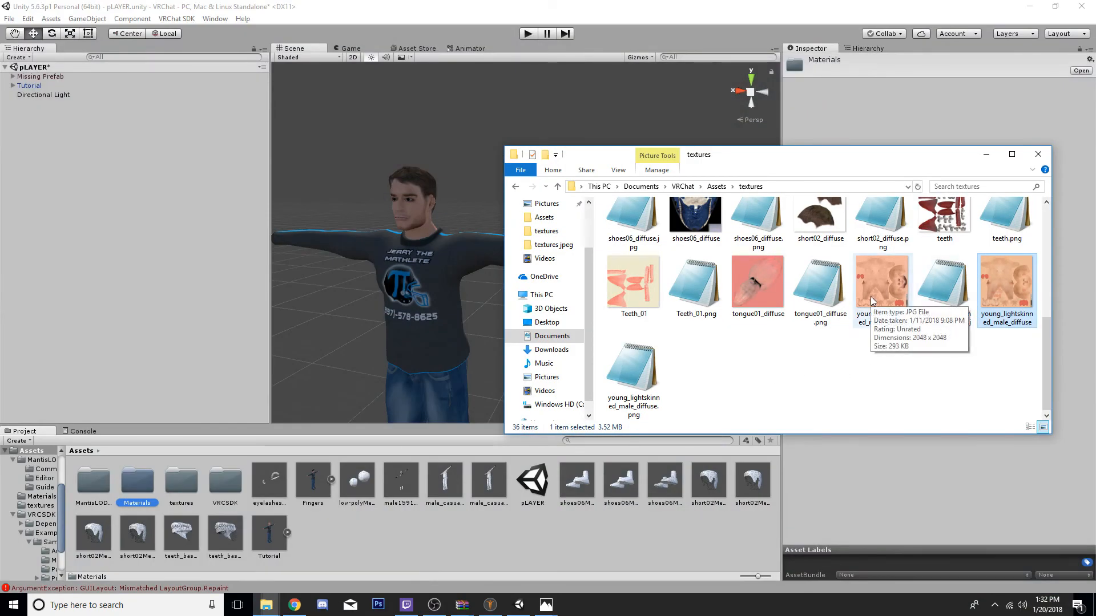
double_click(993, 289)
scroll(181, 342, down, 15)
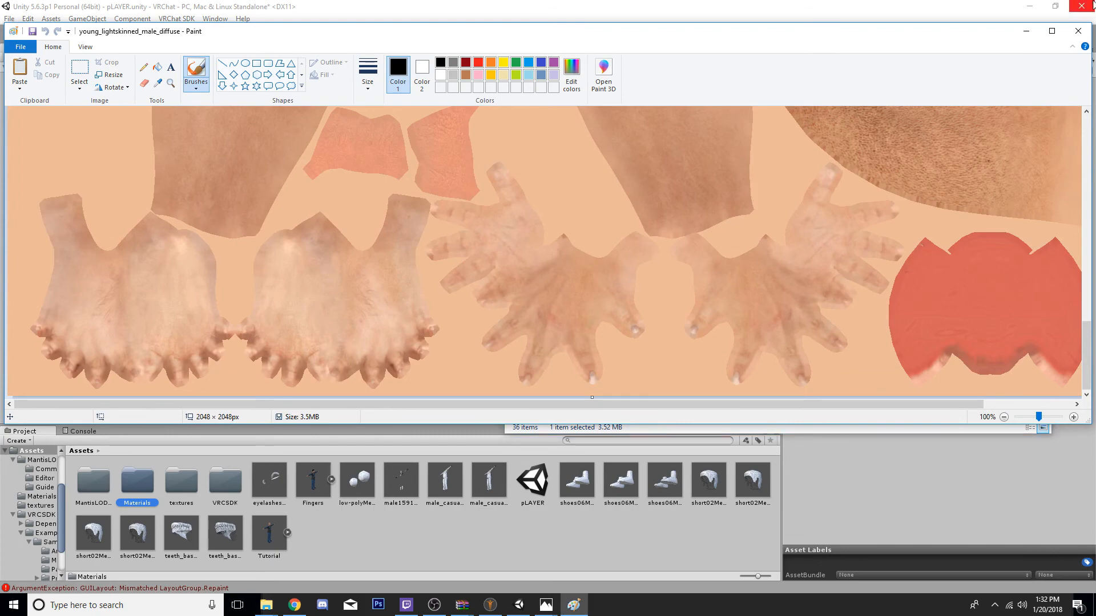
click(1052, 30)
click(1080, 6)
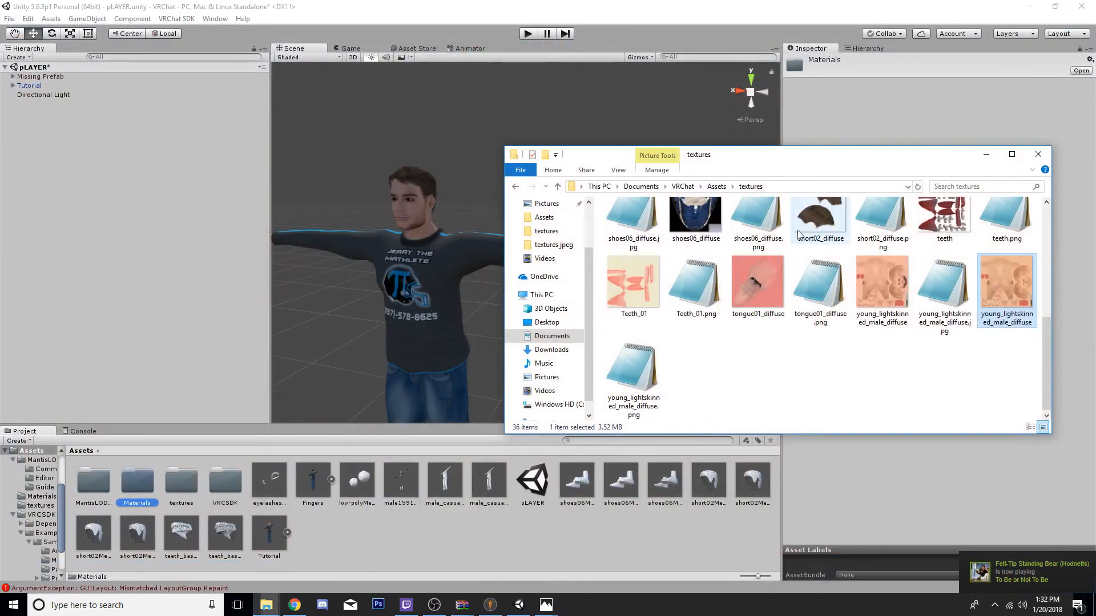
- Compare the file sizes of the two young_lightskinned_male_diffuse images in the textures folder and return to Unity
mouse_move(798, 235)
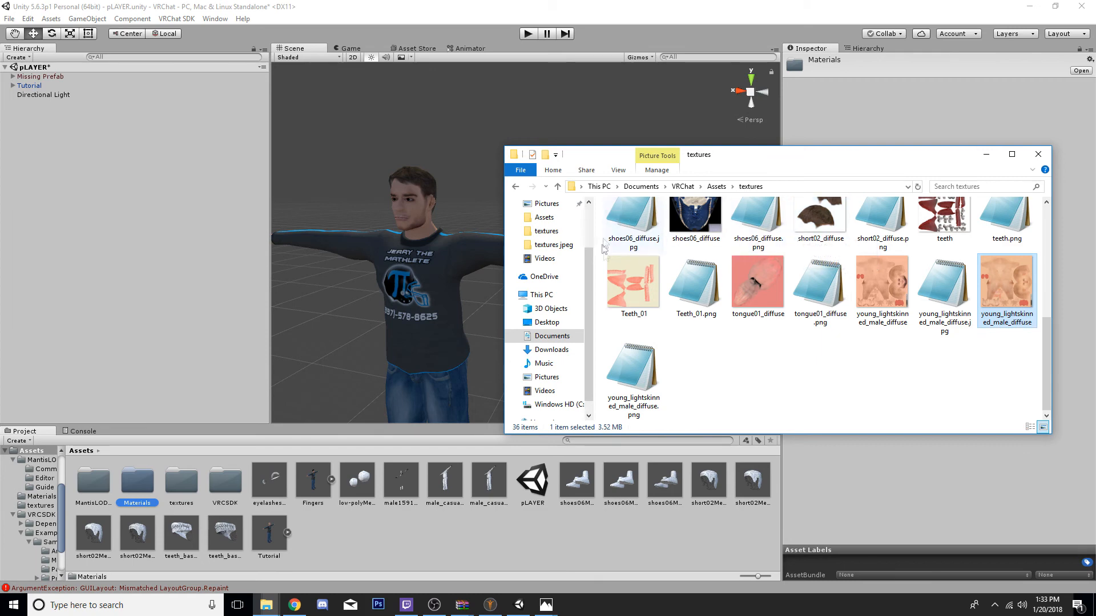
scroll(797, 245, up, 5)
scroll(797, 255, down, 5)
click(886, 279)
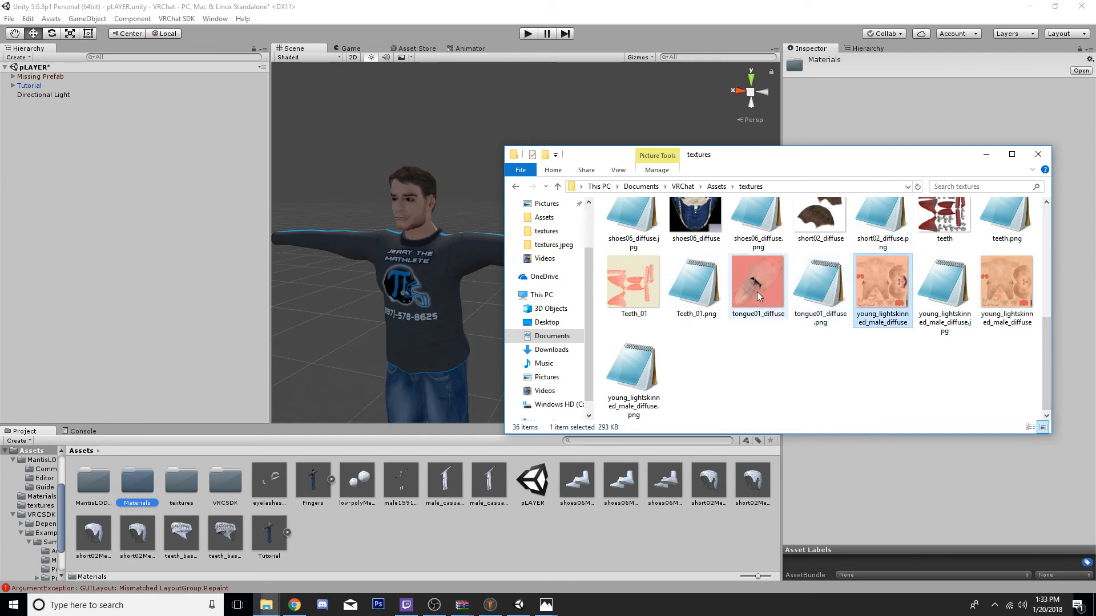
click(1010, 295)
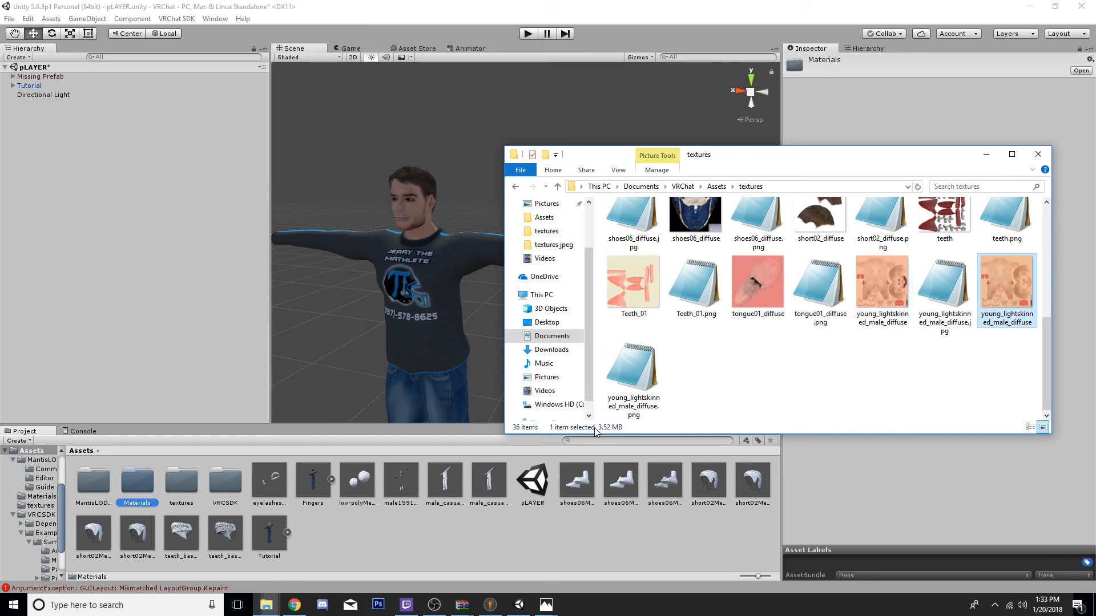
click(893, 277)
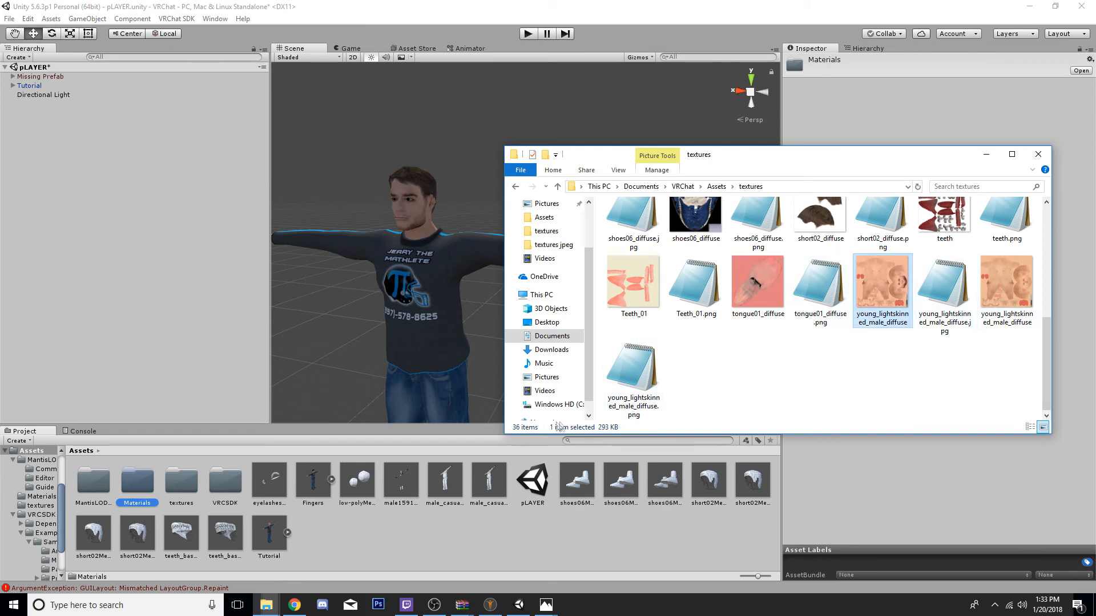
drag(1045, 355, 1045, 350)
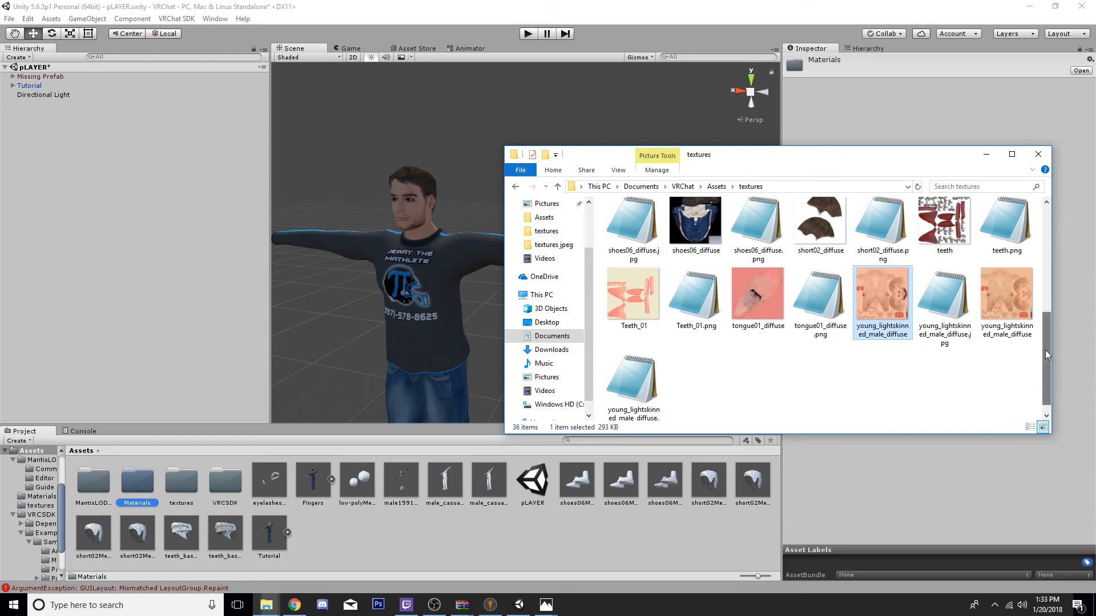
click(1069, 358)
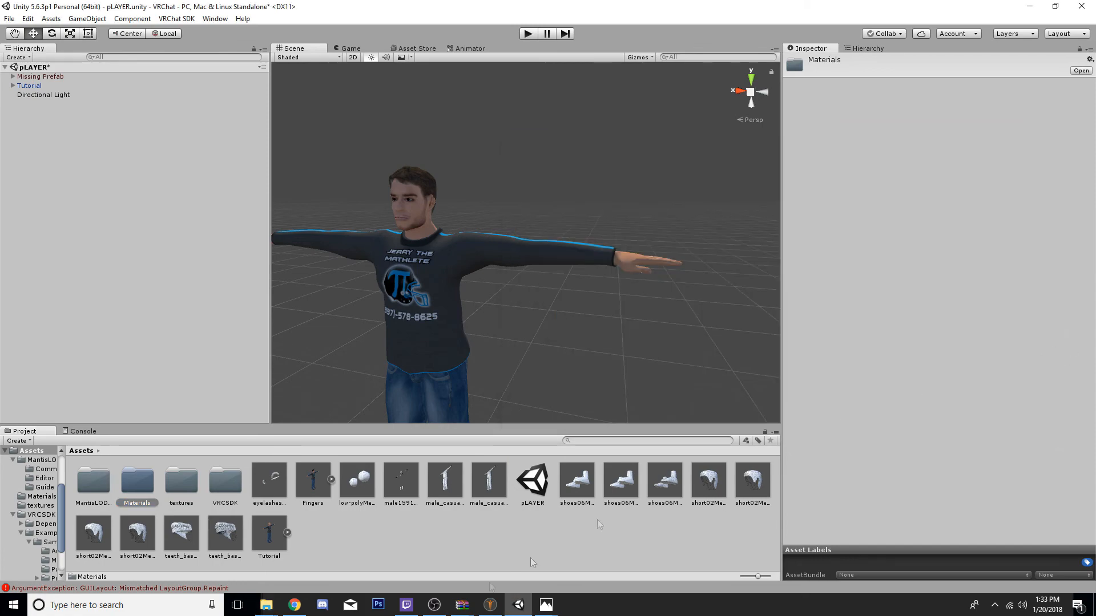
- Compare the file sizes of the duplicate male_casualsuit02_diffuse and shoes06_diffuse images in File Explorer's textures jpeg folder, and put the window away
mouse_move(266, 605)
click(274, 571)
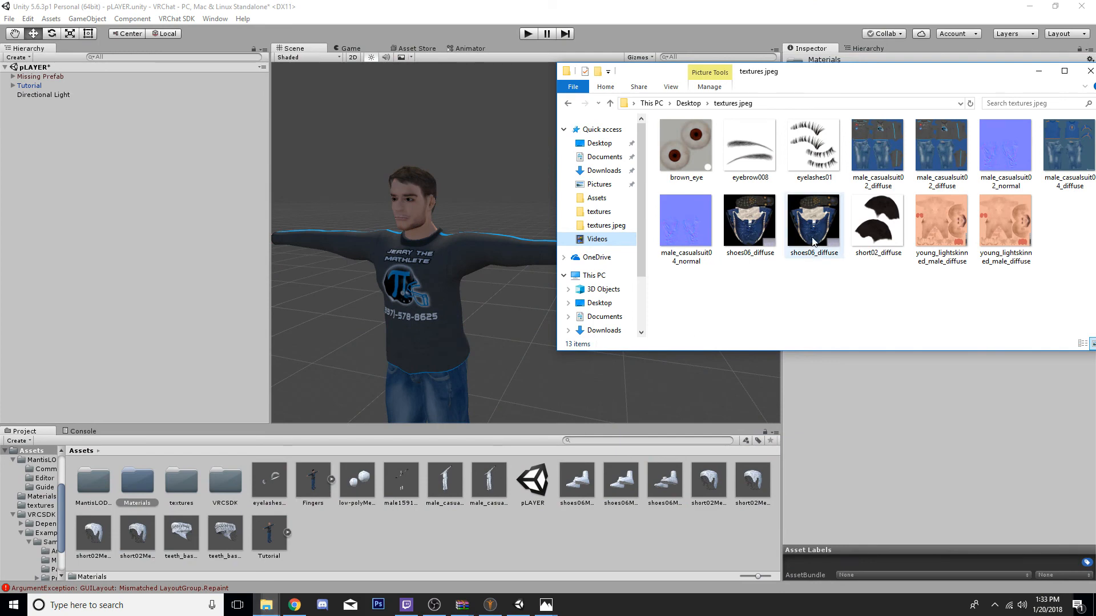
click(888, 144)
click(947, 135)
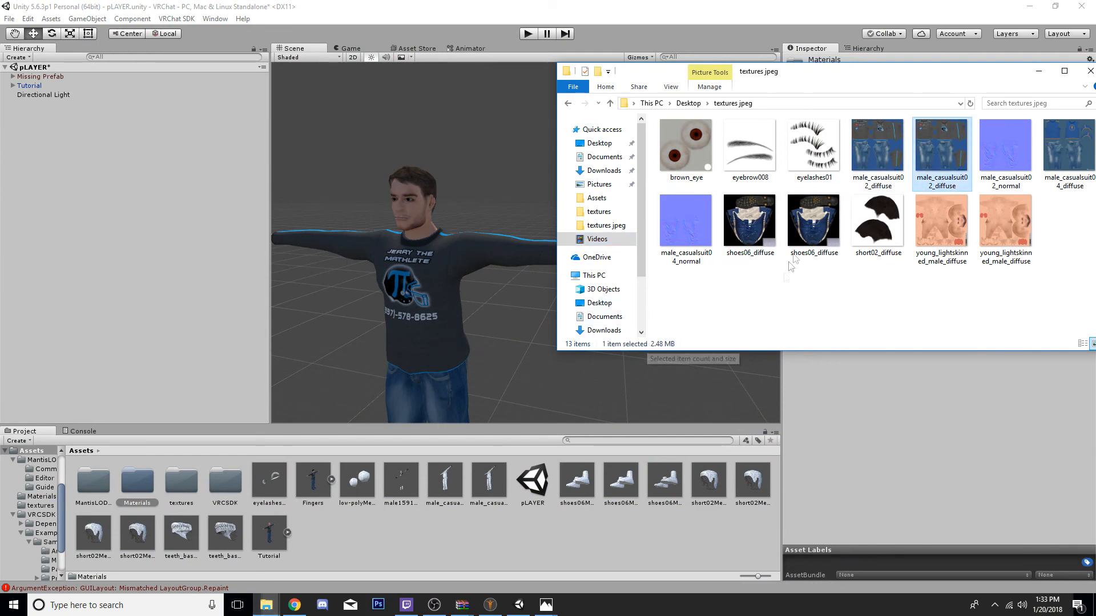
click(877, 146)
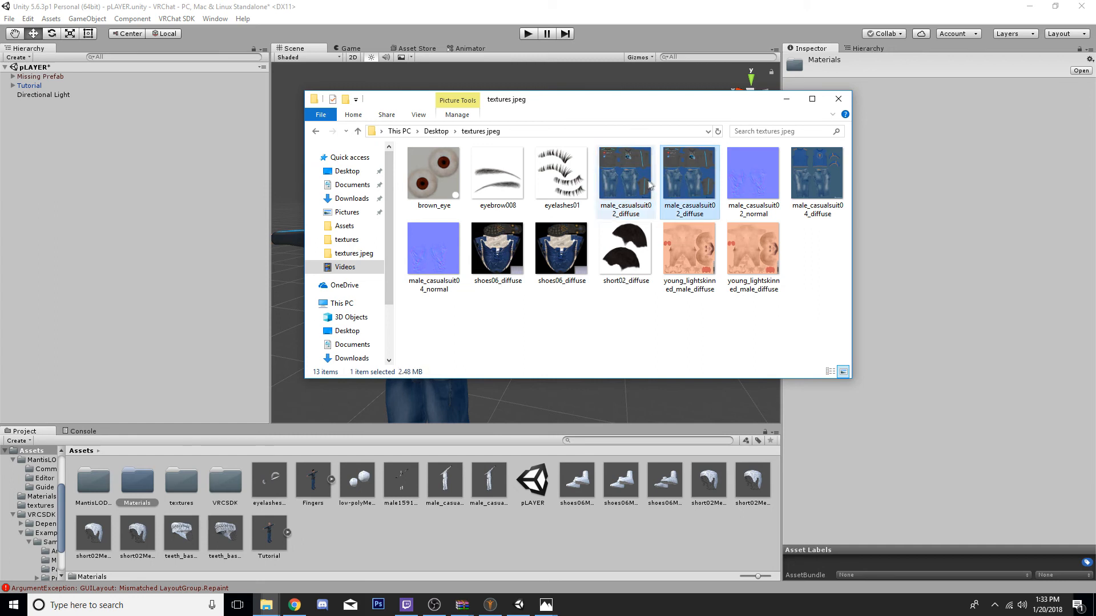
click(562, 251)
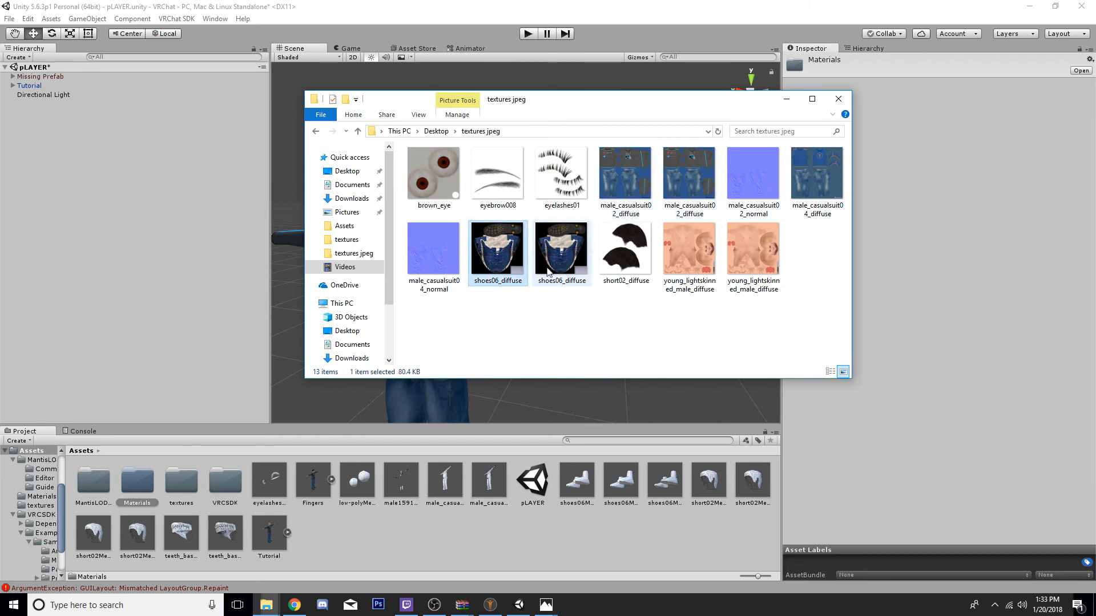
click(497, 263)
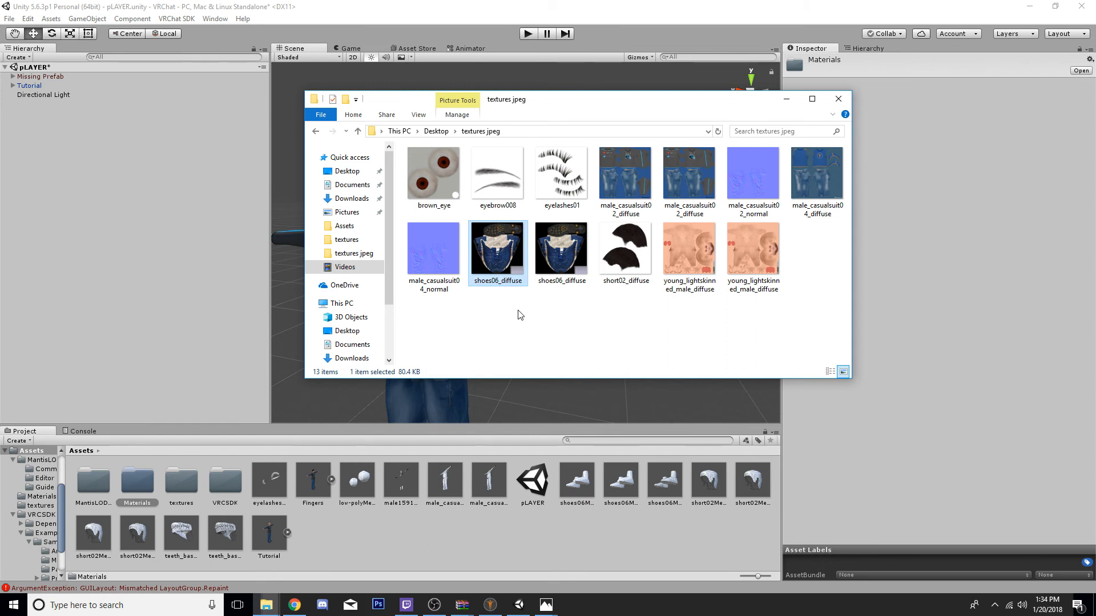
click(436, 133)
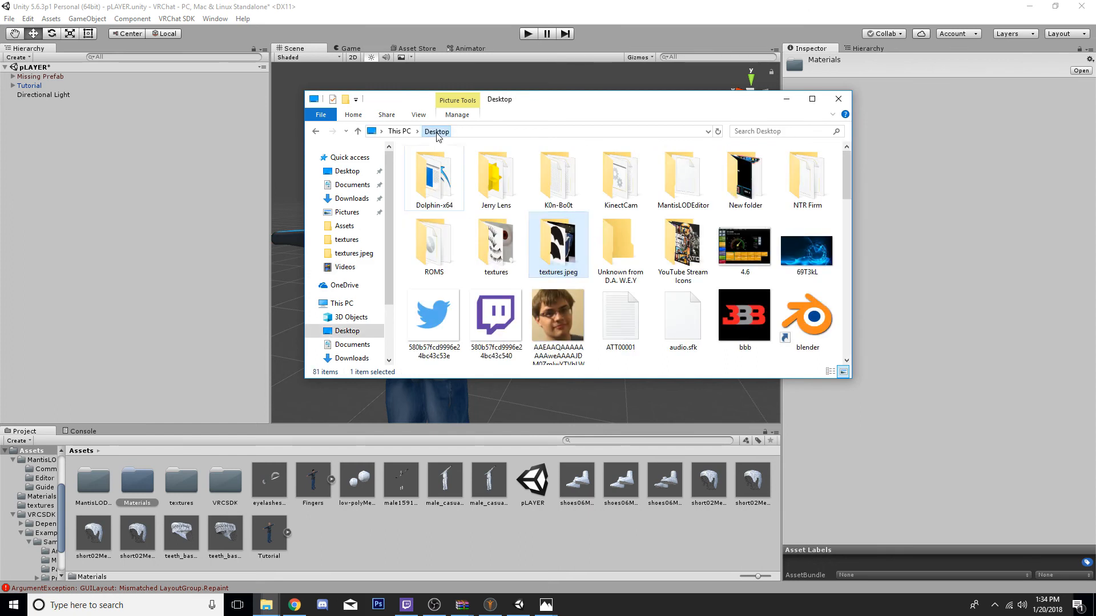
click(788, 100)
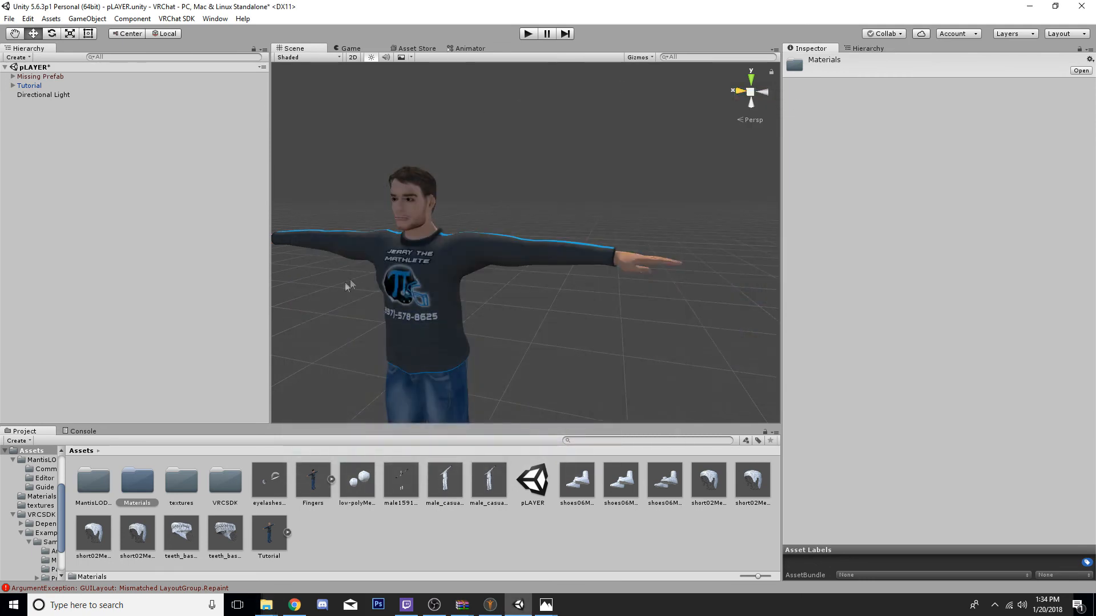
- Examine the textured avatar from the front in the scene, from its head down to its jeans
middle_drag(408, 249, 436, 235)
scroll(479, 219, up, 3)
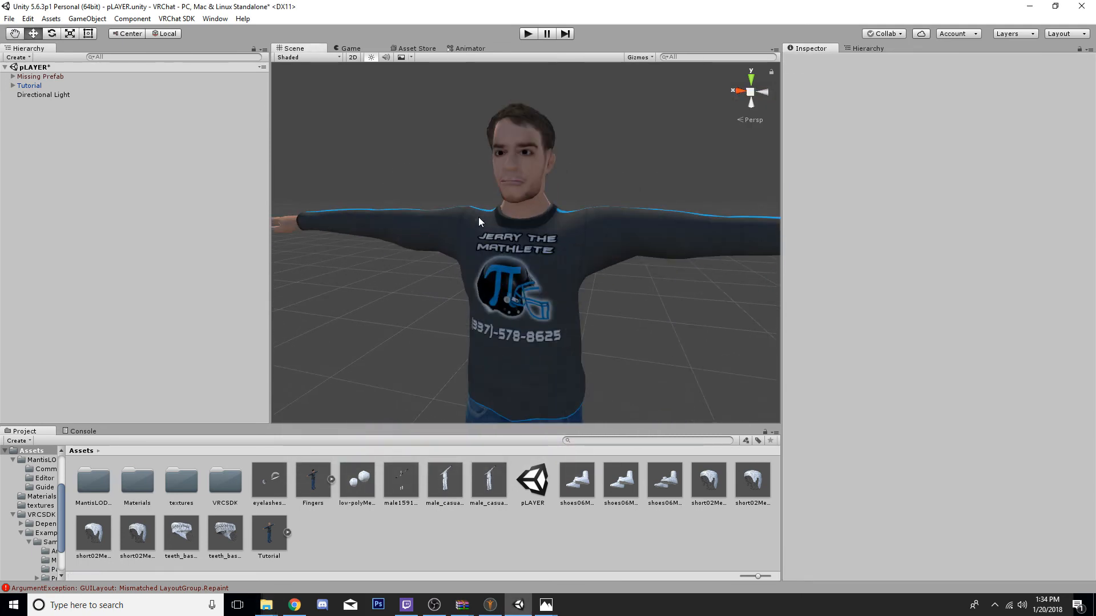
middle_drag(494, 212, 491, 234)
scroll(491, 233, down, 3)
middle_drag(410, 330, 419, 274)
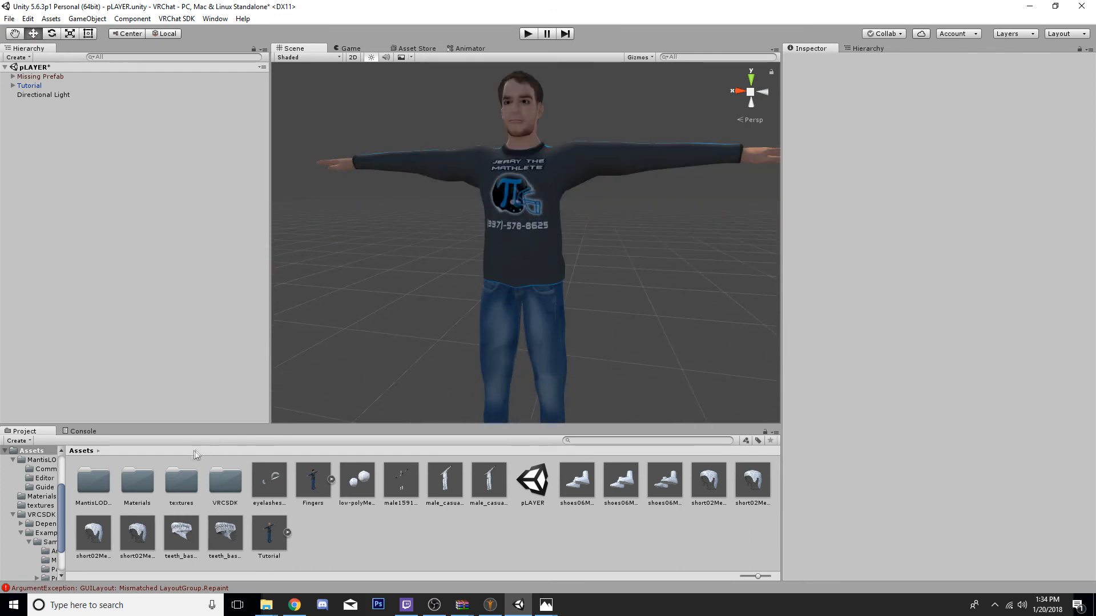
- Check the images in the project's textures folder and go back to the Assets root
click(178, 482)
double_click(170, 482)
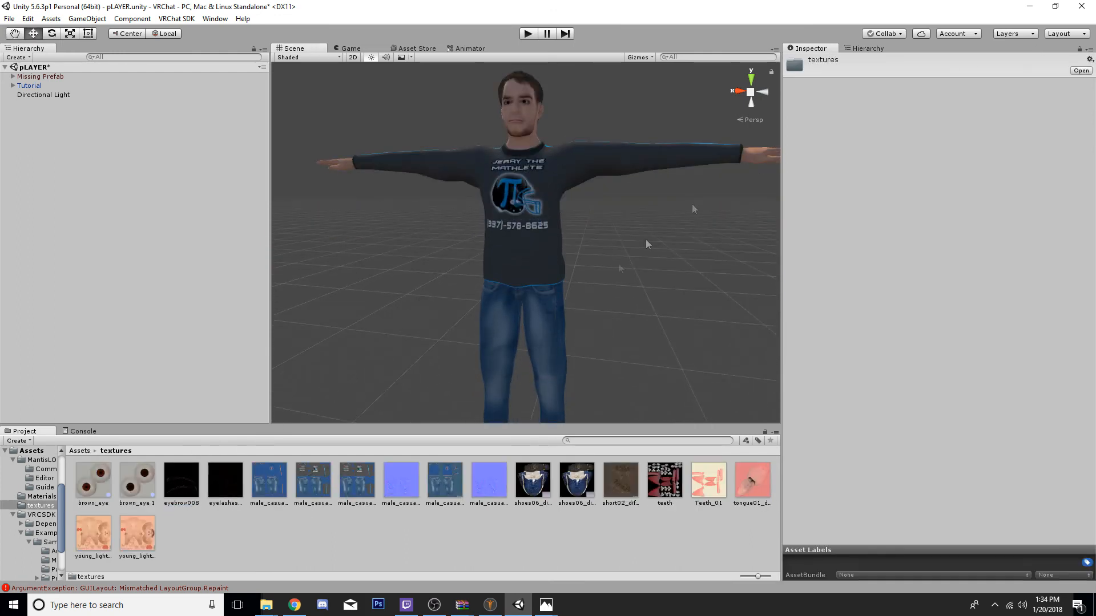
click(85, 449)
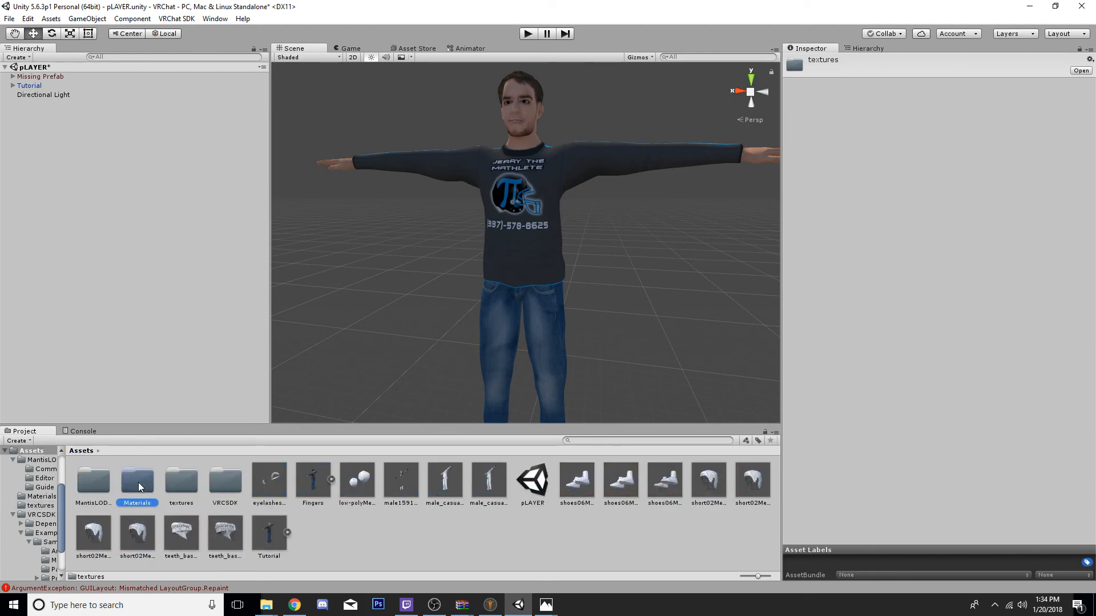
- Look through the textures available for the male_casualsuit02_diffuse material's base map, leave it unchanged, and return to the Assets root
double_click(138, 482)
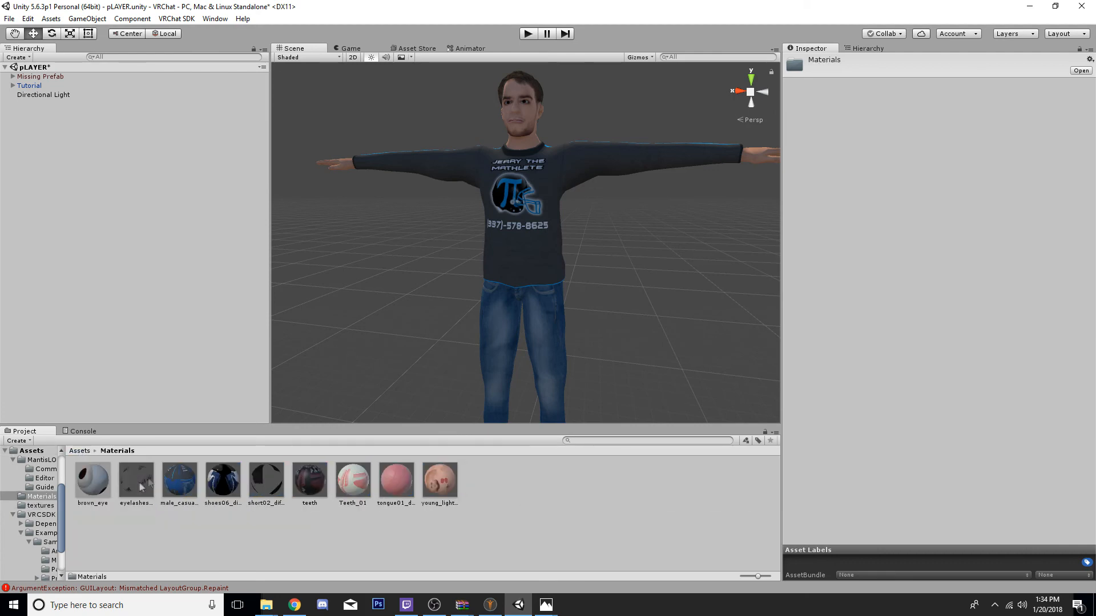
click(190, 484)
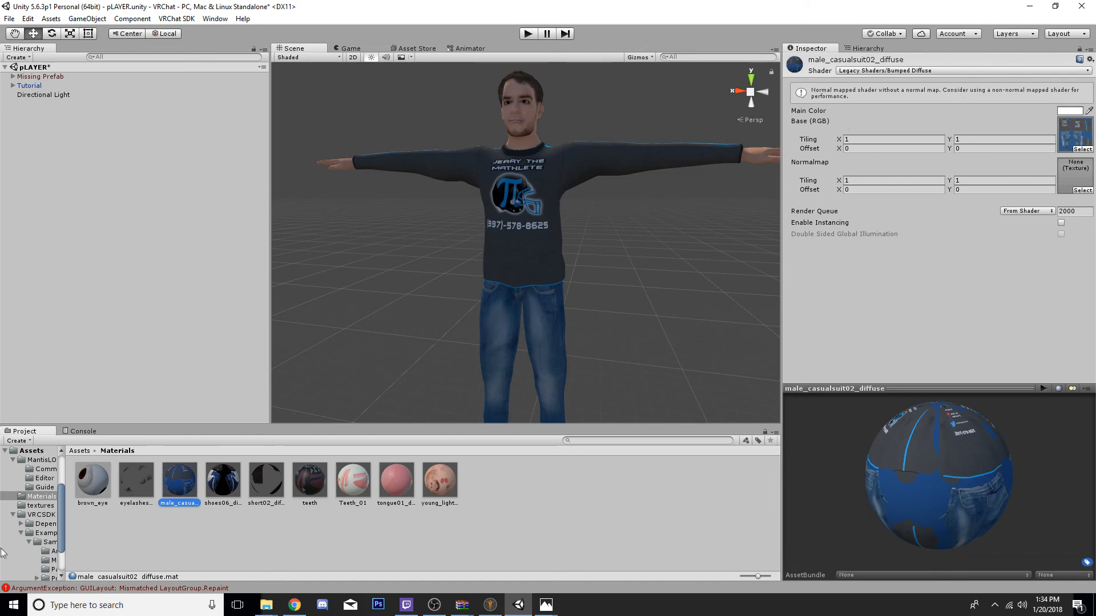
click(1082, 149)
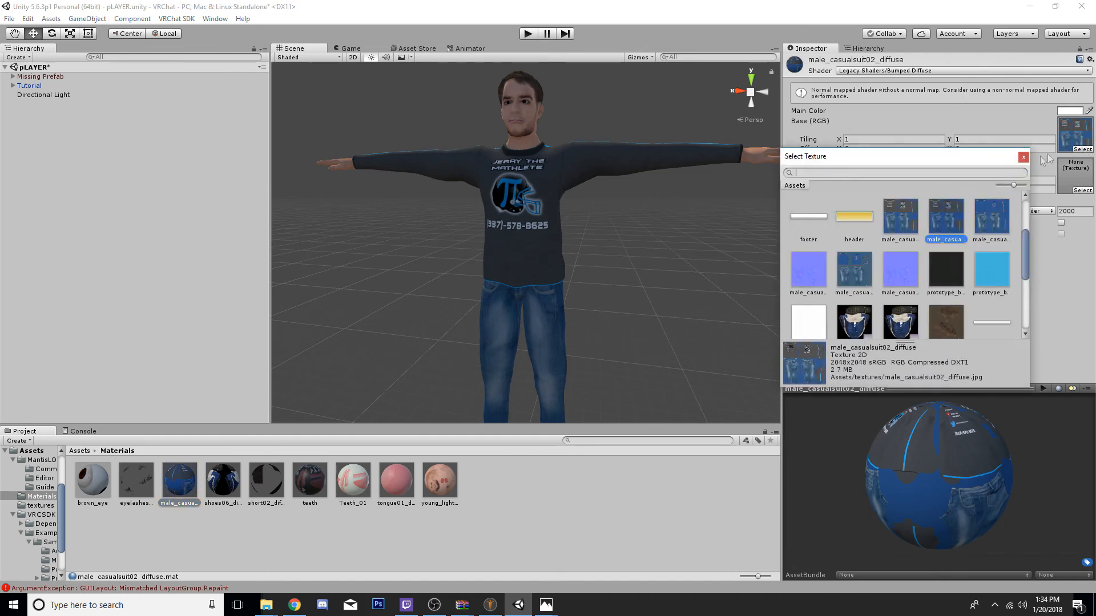
drag(932, 166, 705, 146)
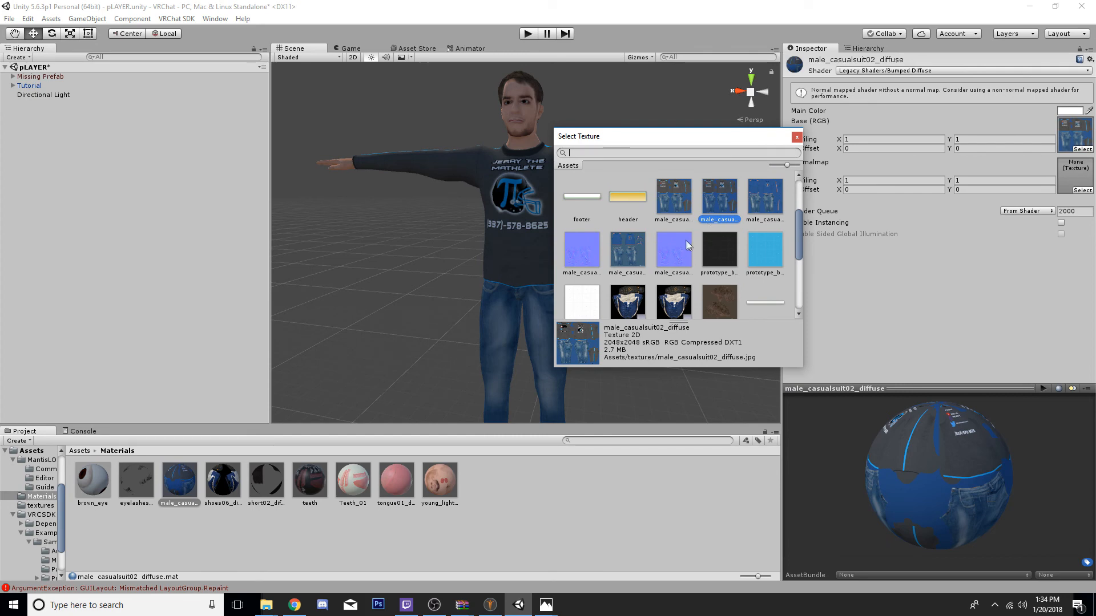
scroll(700, 234, down, 5)
scroll(746, 260, up, 5)
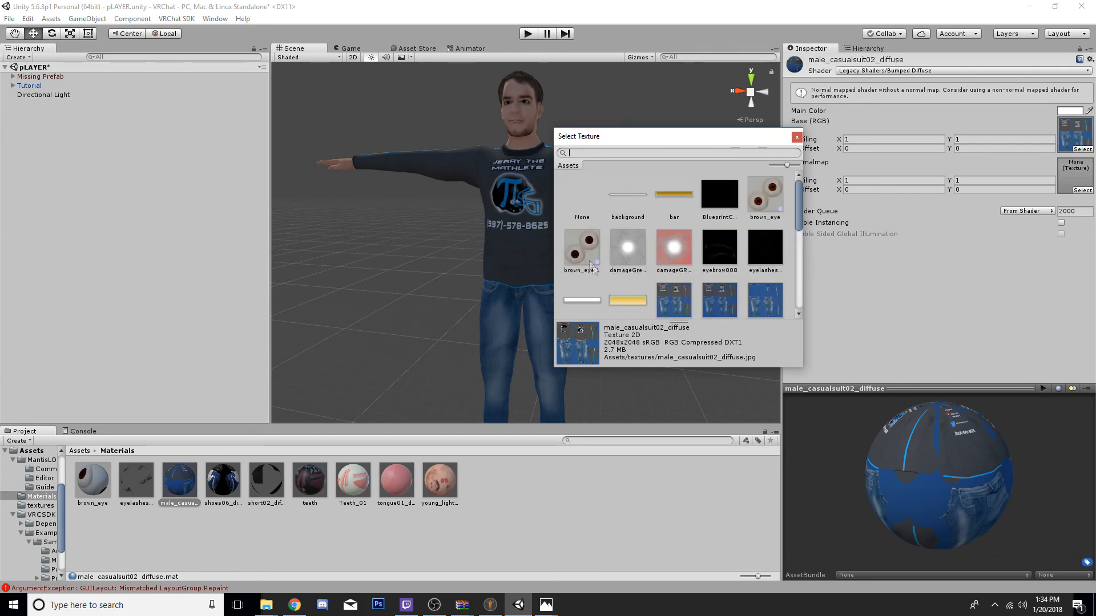
scroll(593, 268, down, 5)
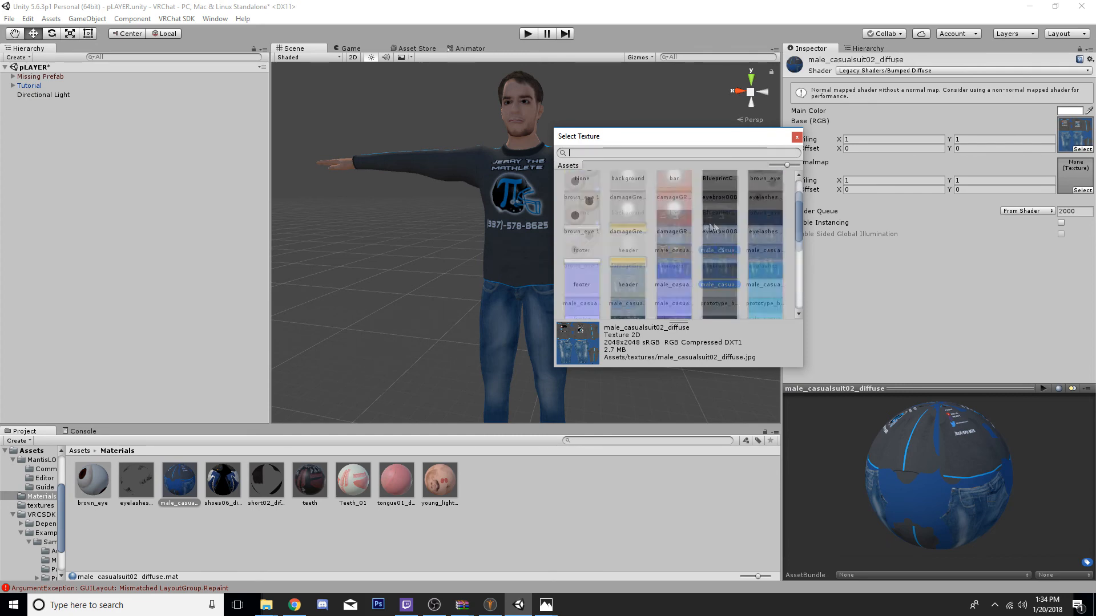
scroll(712, 227, down, 5)
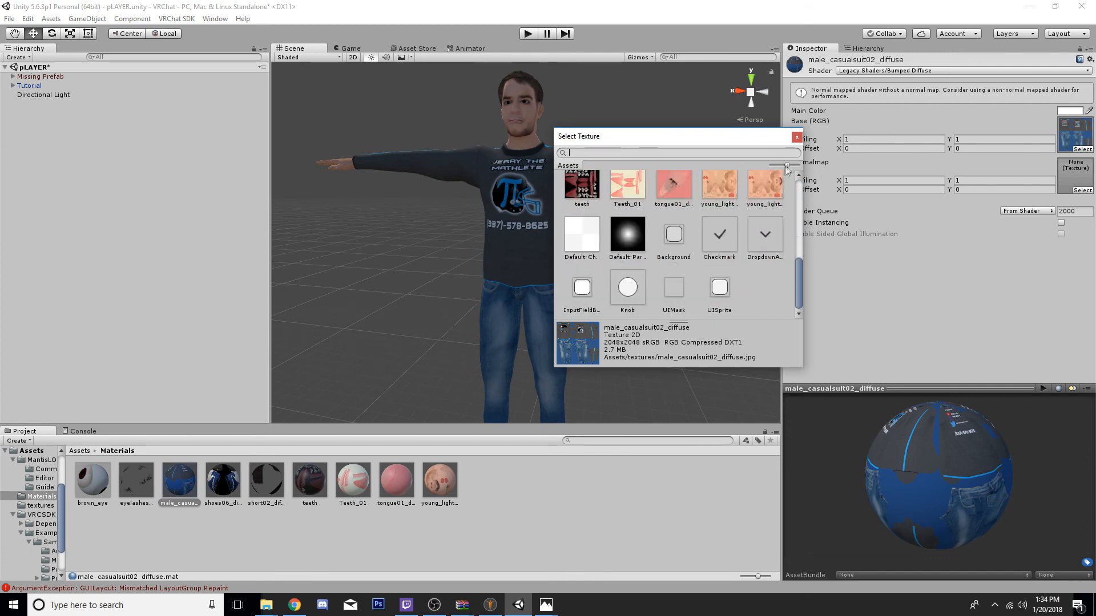
click(796, 137)
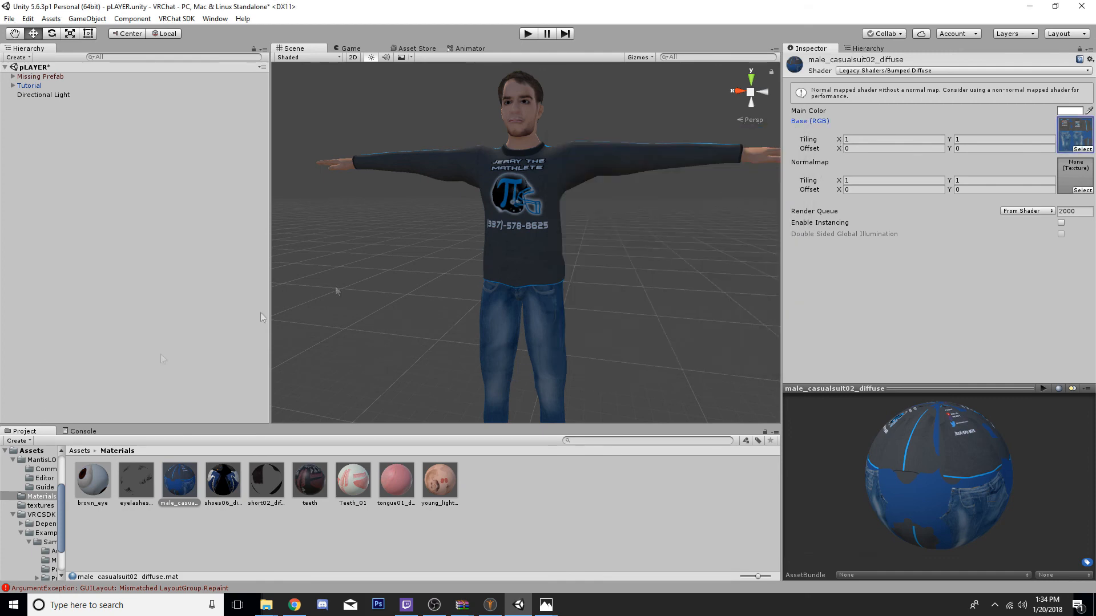
click(85, 452)
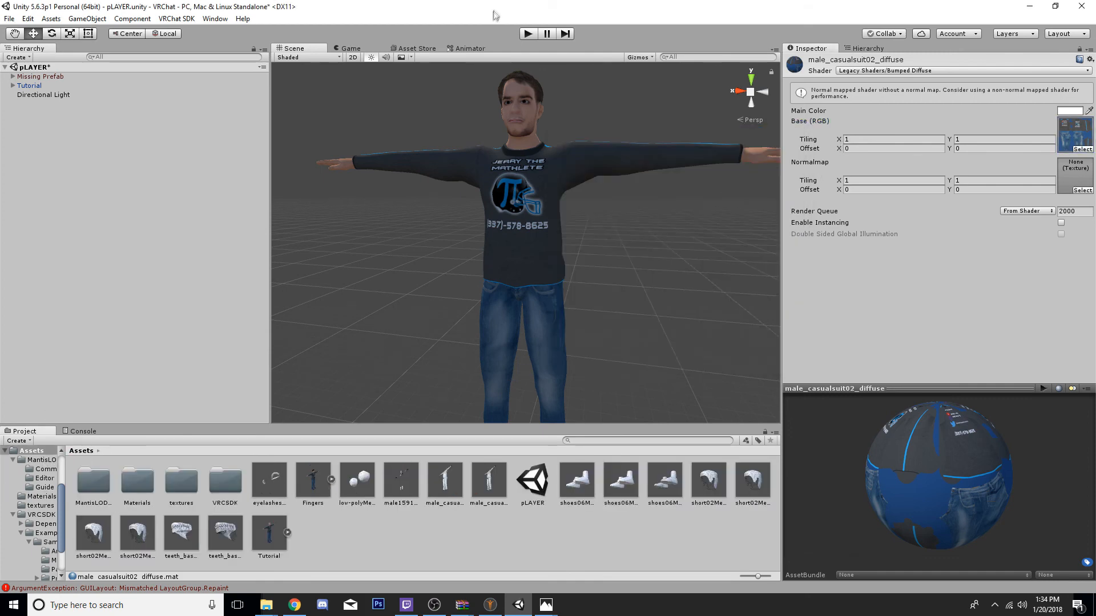
- Browse the VRChat project's Assets folder under Documents in File Explorer and put the window away
click(266, 605)
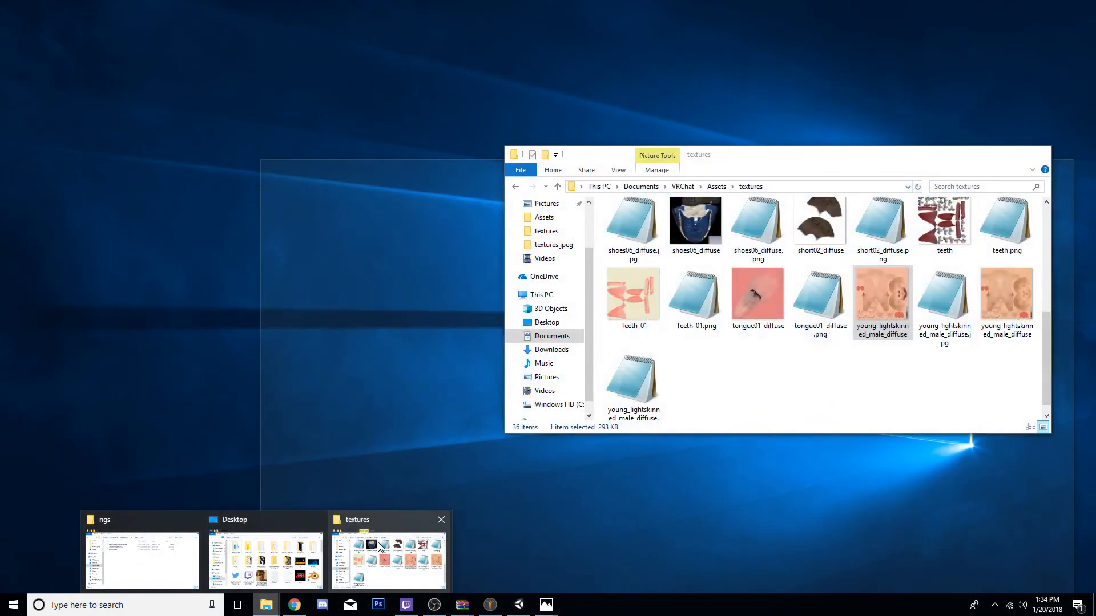
click(388, 561)
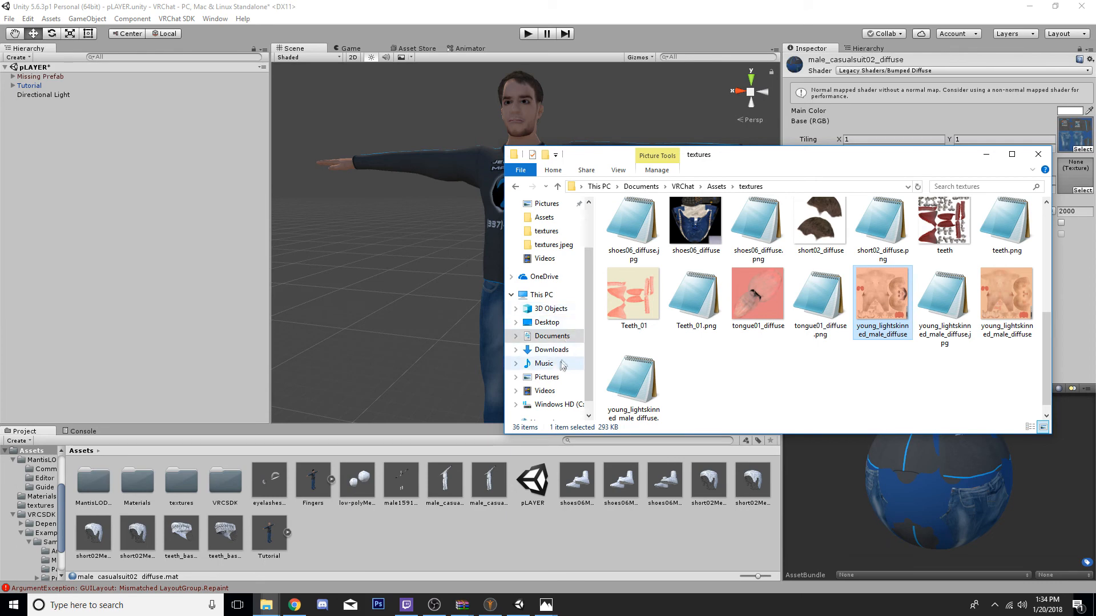
click(551, 336)
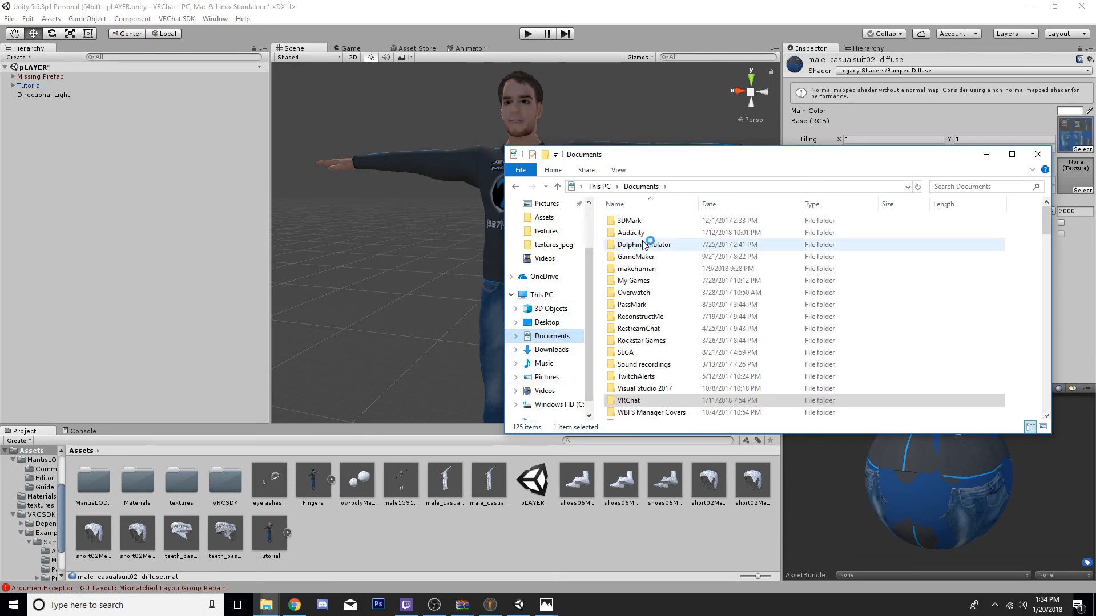
scroll(639, 286, down, 2)
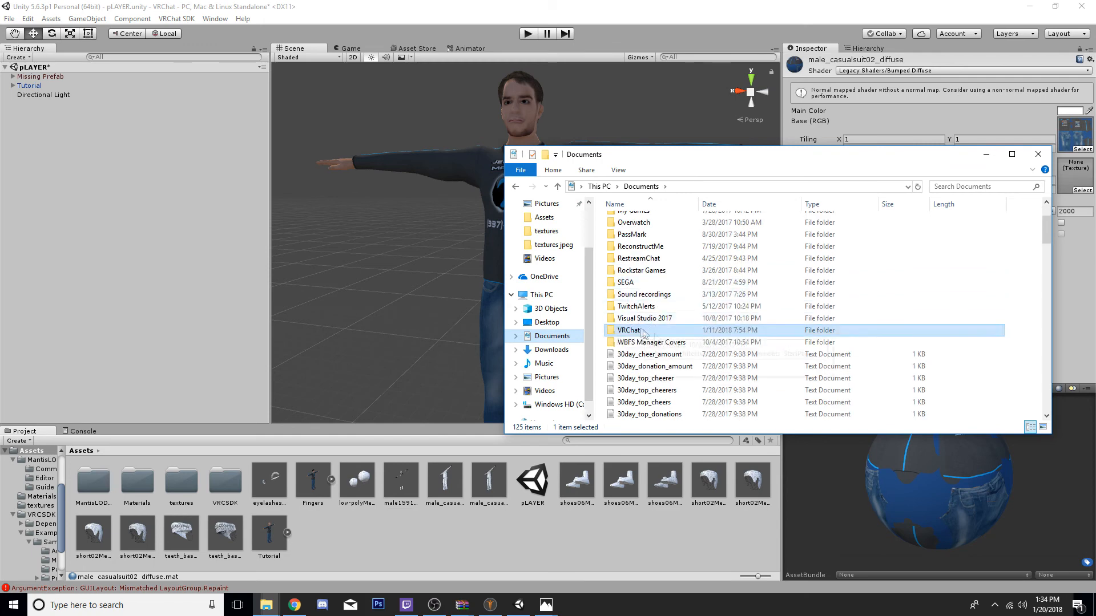
double_click(625, 331)
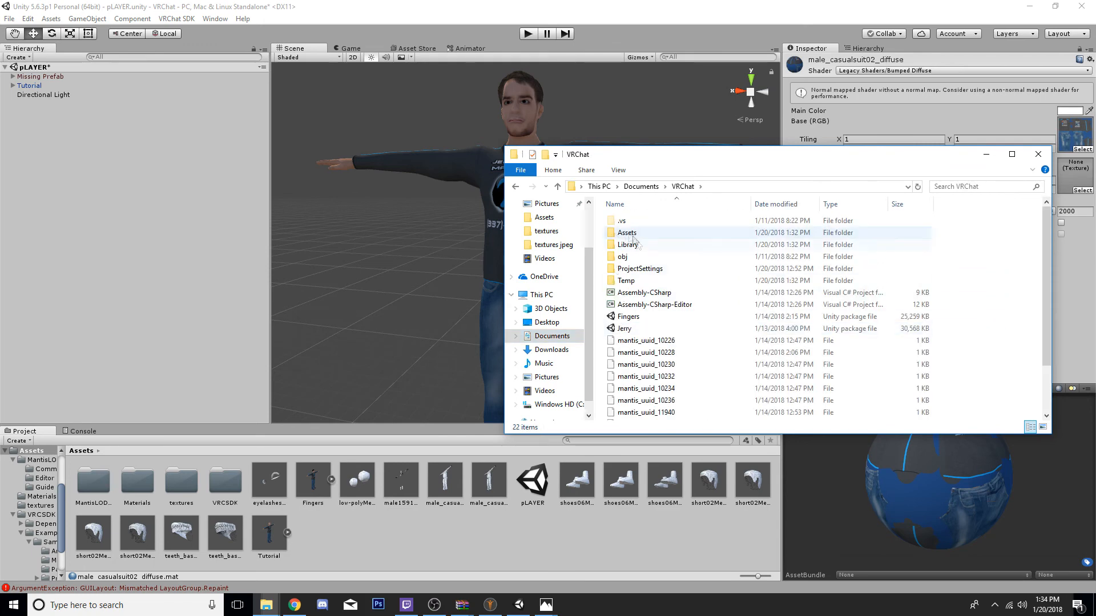
double_click(630, 234)
scroll(630, 236, down, 8)
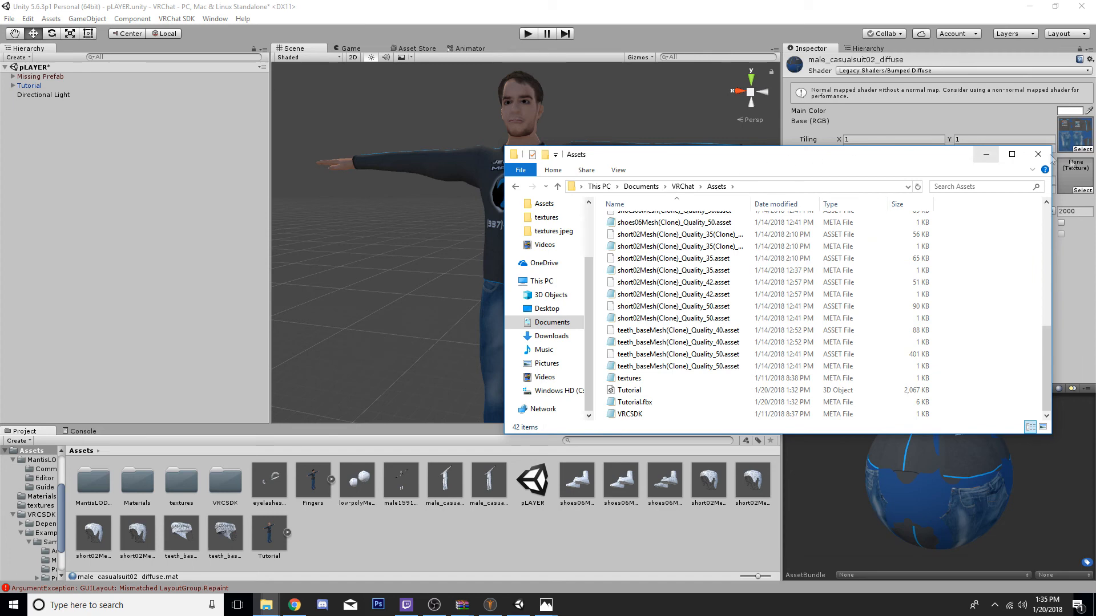
click(986, 154)
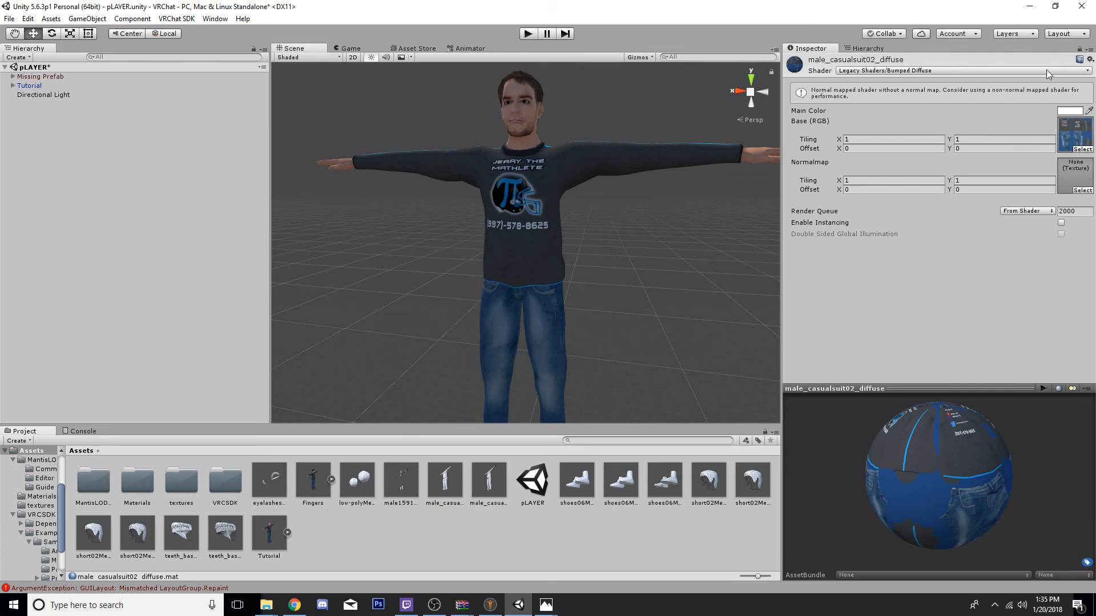
- Try male_casualsuit04_diffuse.png and the plain blue casual suit texture as the male_casualsuit02_diffuse material's base map
click(1087, 149)
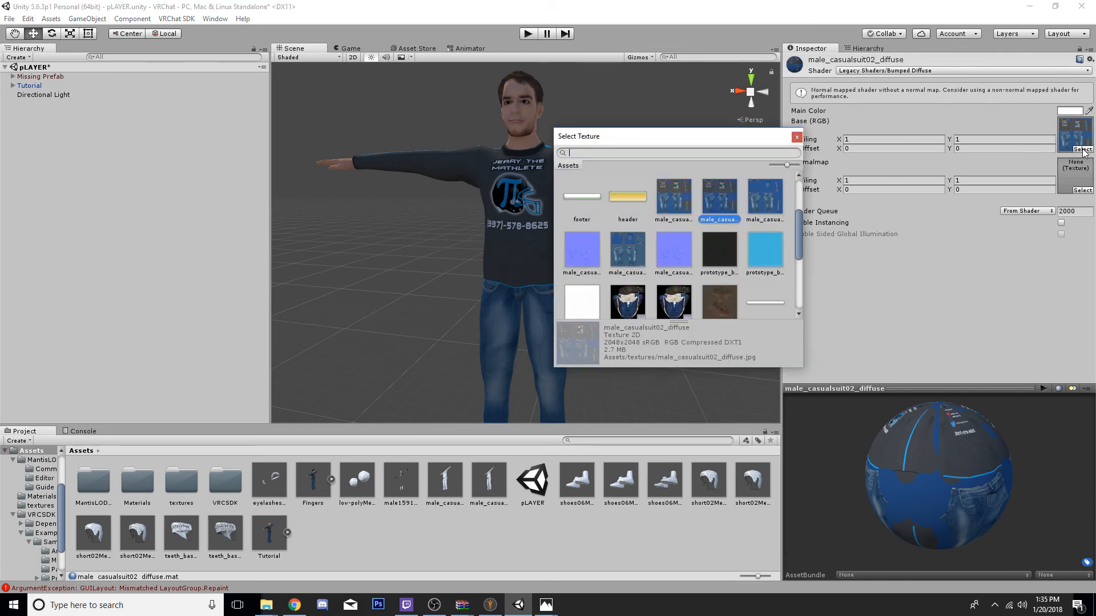
scroll(627, 228, down, 1)
click(623, 218)
scroll(626, 220, up, 1)
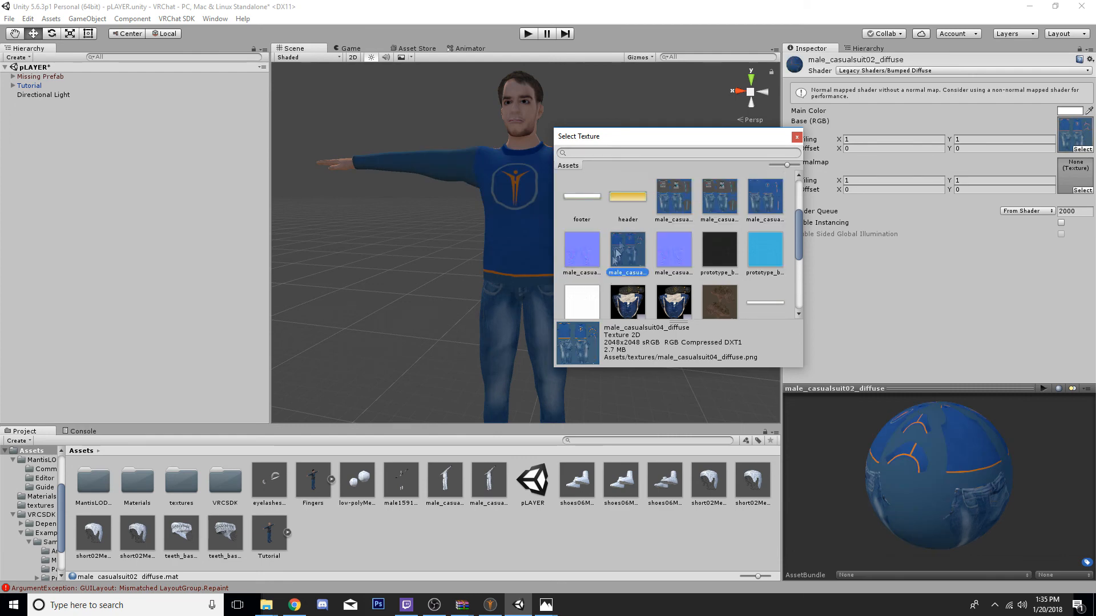
drag(668, 138, 878, 136)
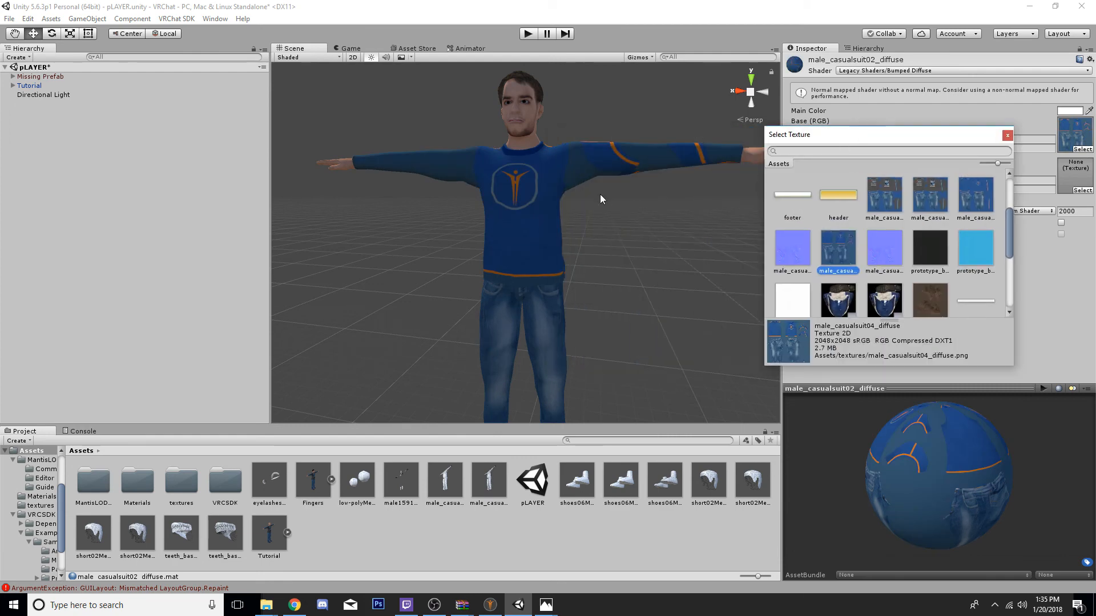
scroll(1009, 242, up, 1)
click(978, 215)
click(840, 264)
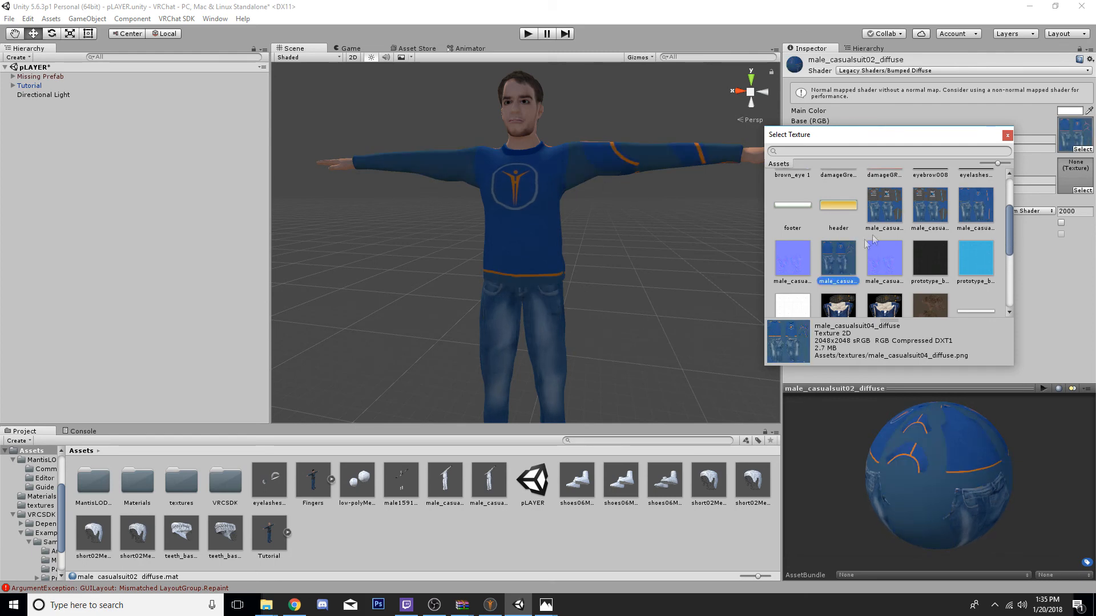
click(970, 210)
click(394, 125)
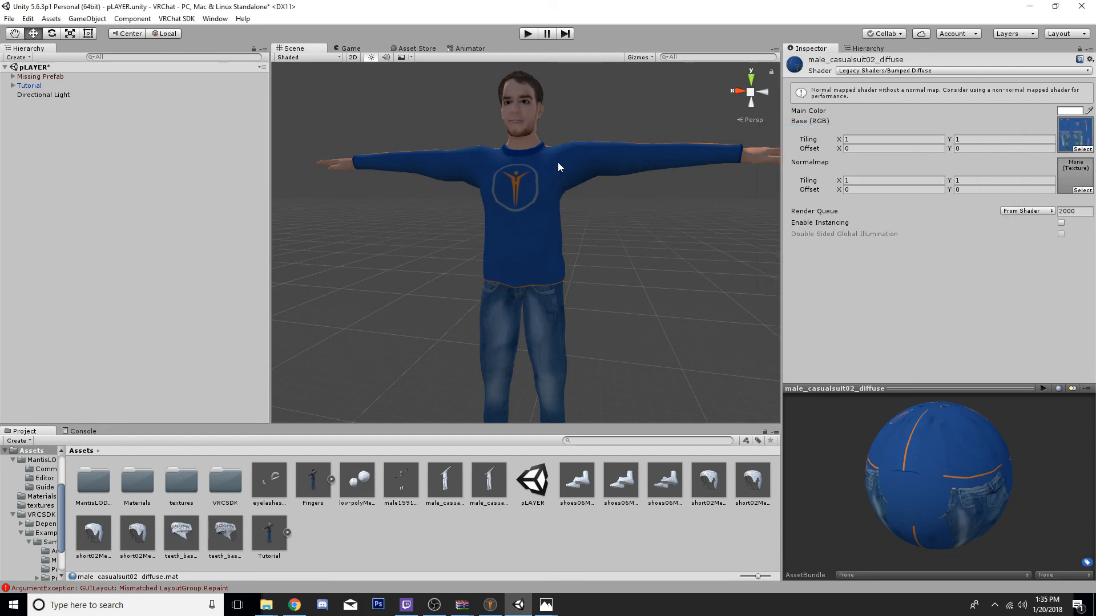
- Compare the two dark casual suit textures on the material and assign male_casualsuit02_diffuse.jpg as its base map
click(1082, 149)
click(927, 199)
click(899, 200)
click(929, 199)
click(899, 198)
click(930, 198)
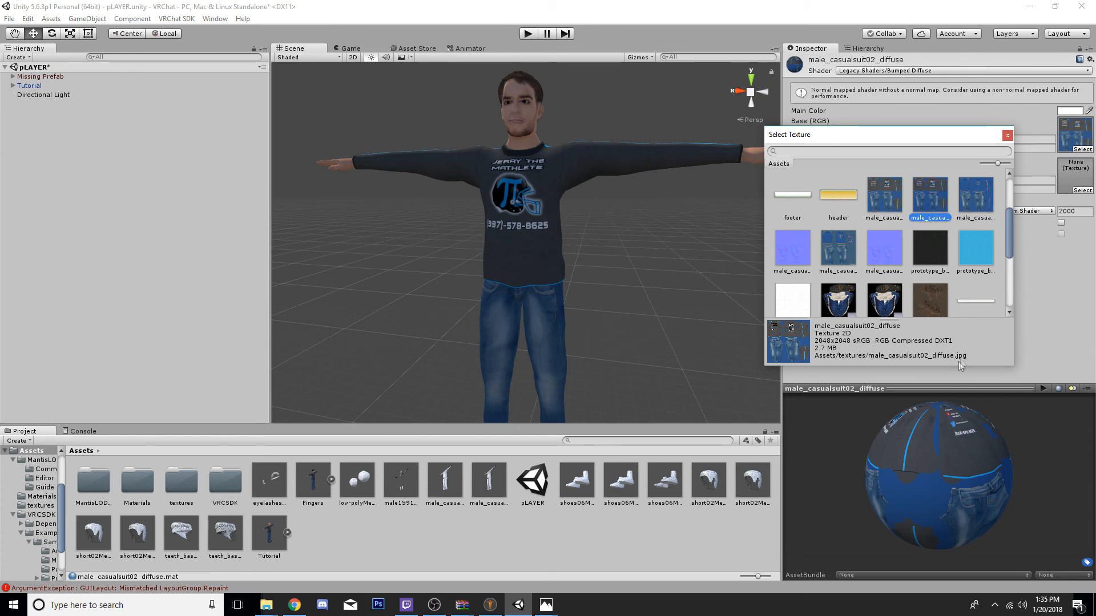
drag(1007, 237, 1008, 283)
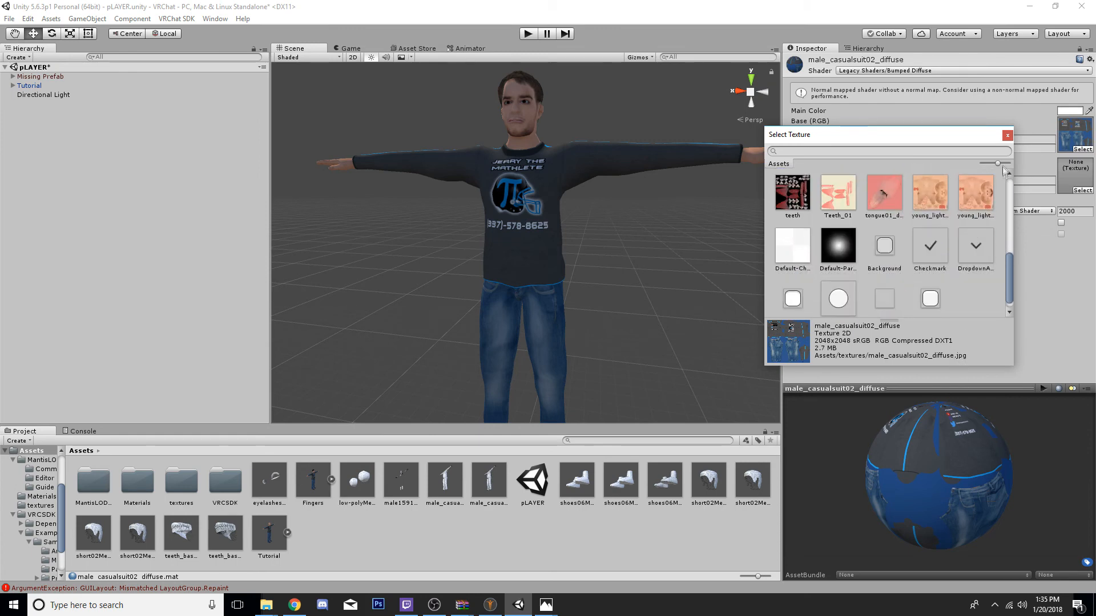
click(1006, 135)
- Examine the avatar's shirt and jeans textures in the scene from a slightly different angle
click(529, 247)
click(614, 211)
alt+drag(614, 211, 576, 188)
scroll(577, 191, down, 2)
scroll(577, 191, up, 5)
scroll(571, 195, down, 3)
click(269, 533)
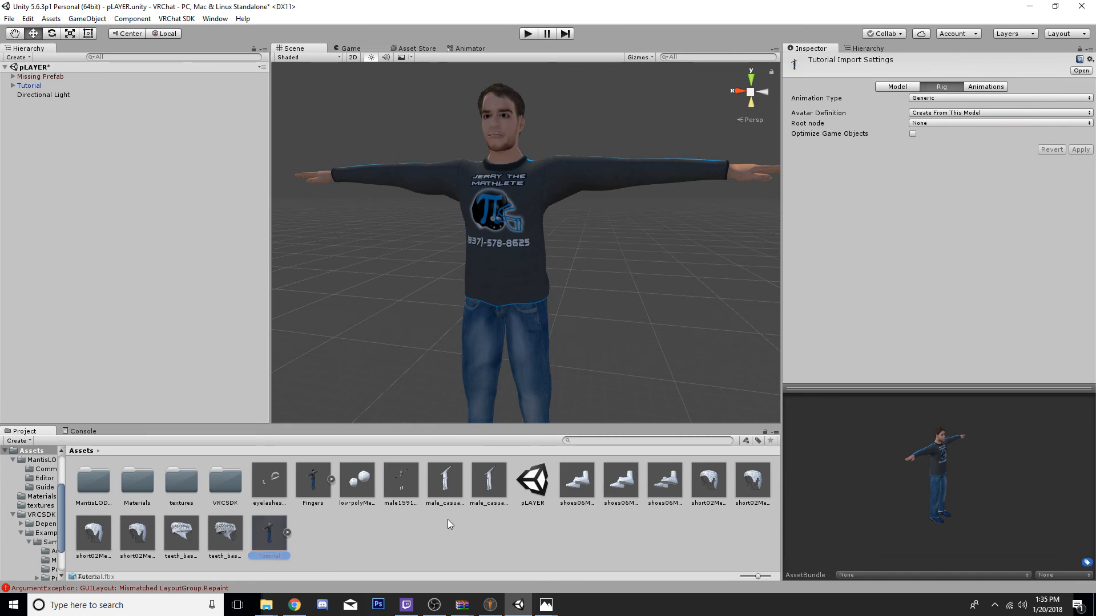
right_click(378, 519)
click(352, 553)
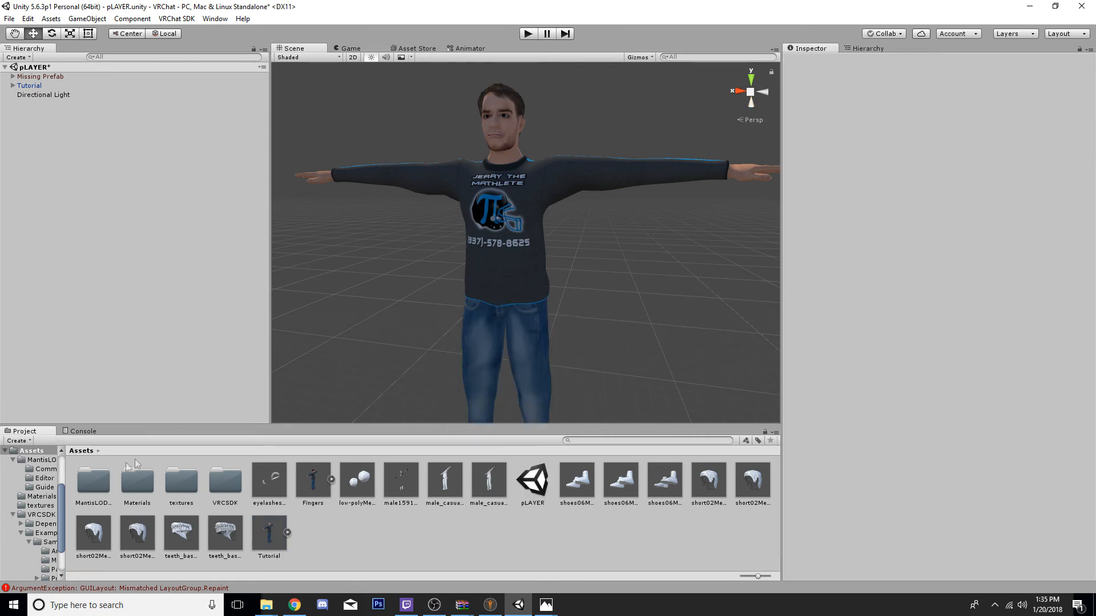
- Set the Tutorial model's rig animation type to Humanoid, with the avatar definition Create From This Model
click(263, 533)
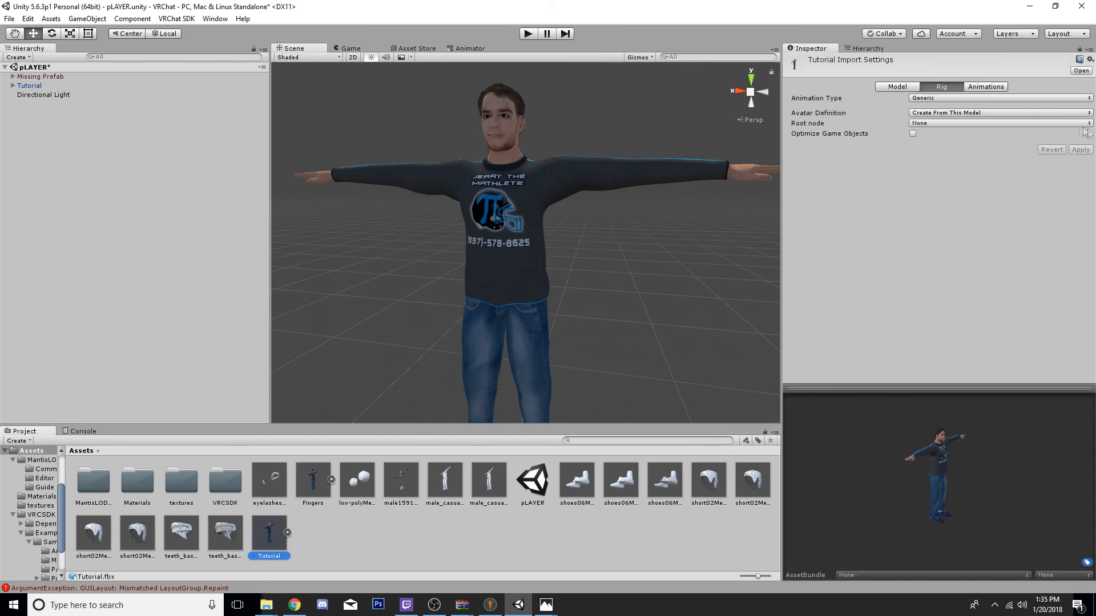
click(923, 99)
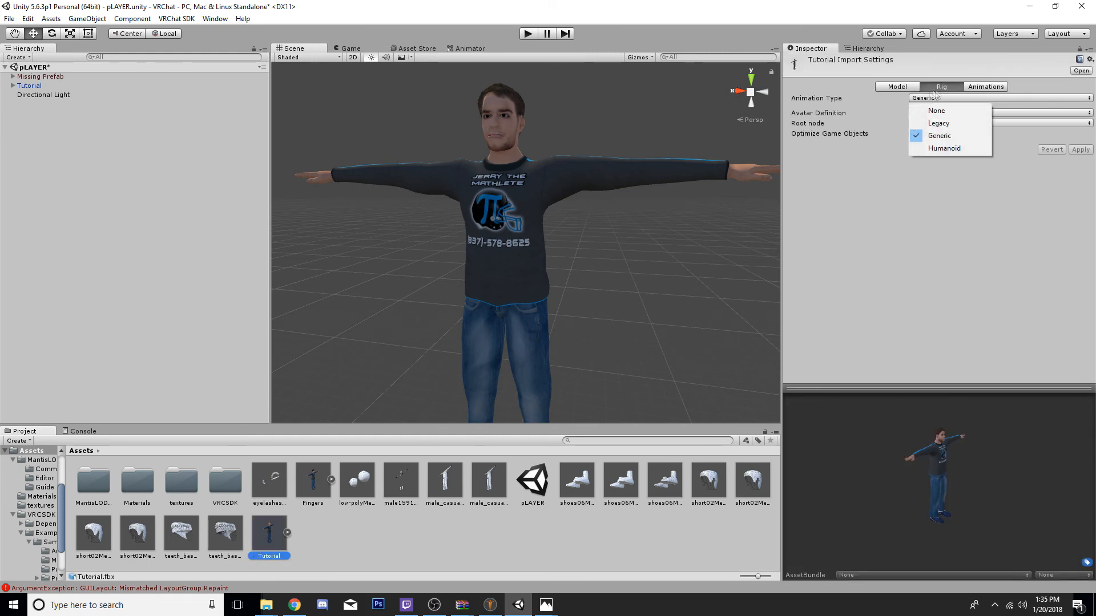
click(889, 110)
click(901, 87)
click(938, 86)
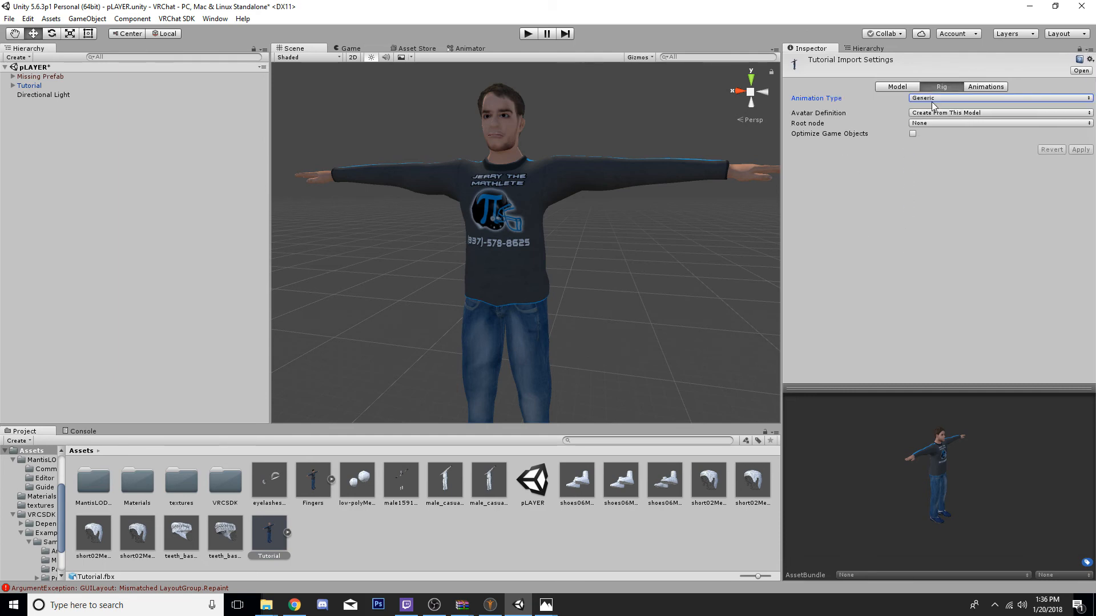
click(932, 99)
click(930, 149)
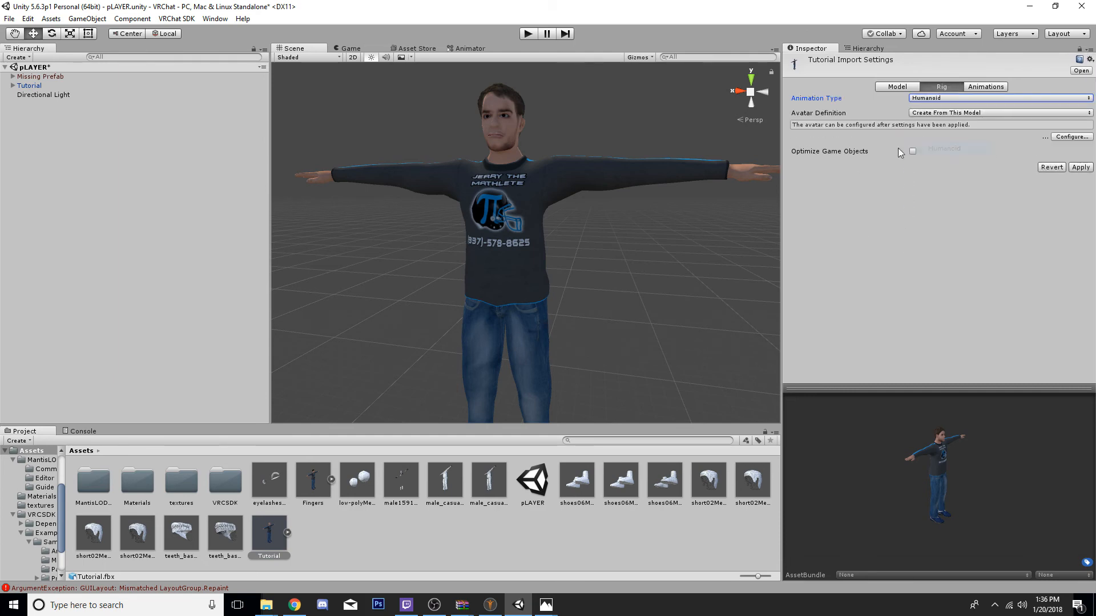
click(935, 114)
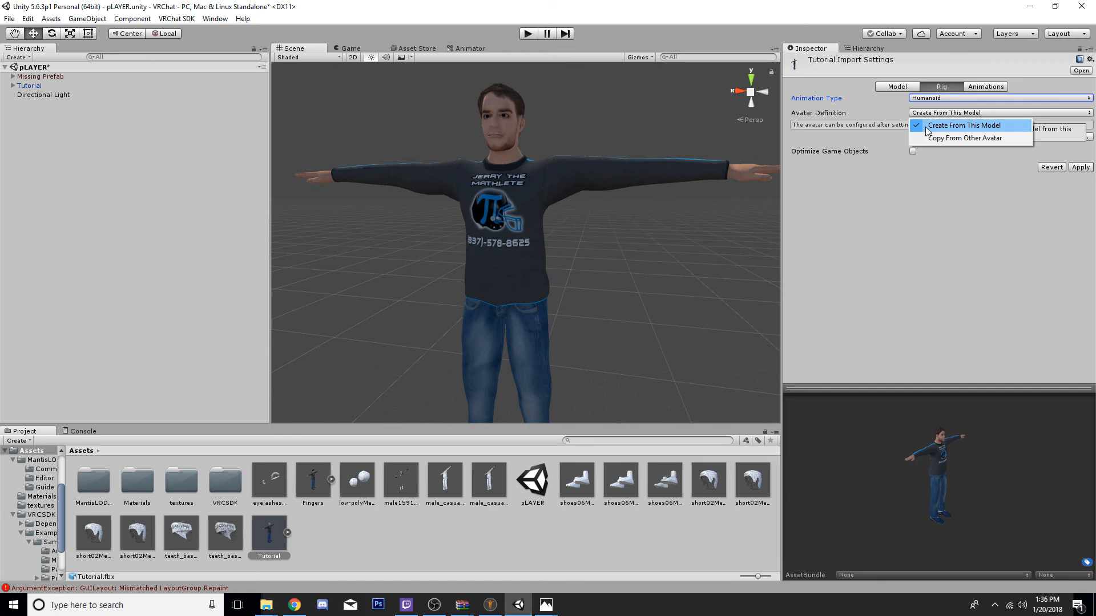
click(926, 127)
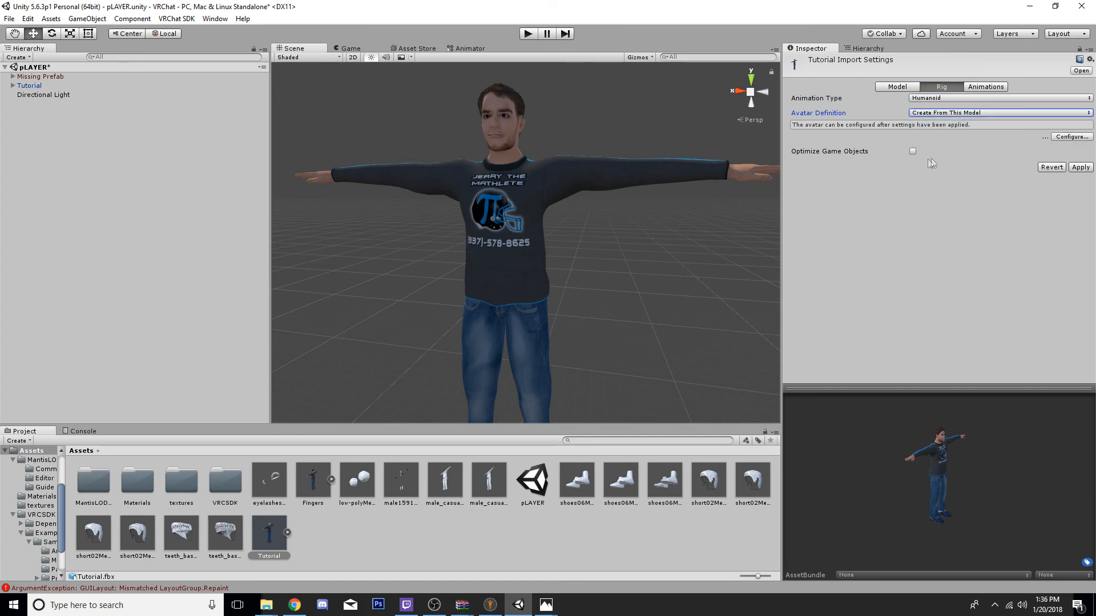
click(806, 153)
click(860, 178)
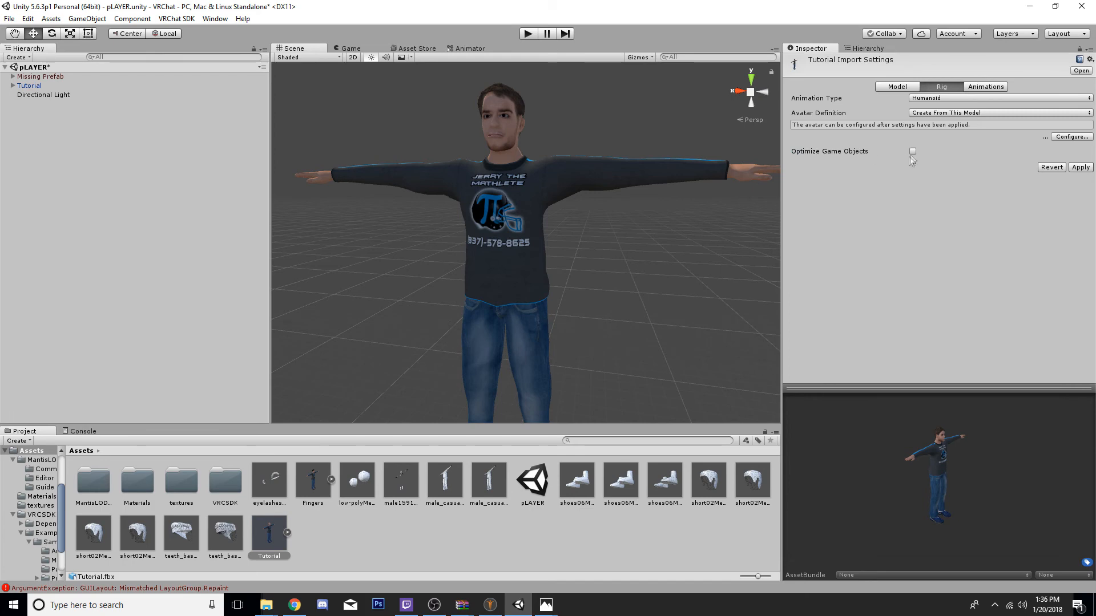
- Open the avatar configuration of the Tutorial model, applying its pending import settings
click(1069, 138)
click(539, 327)
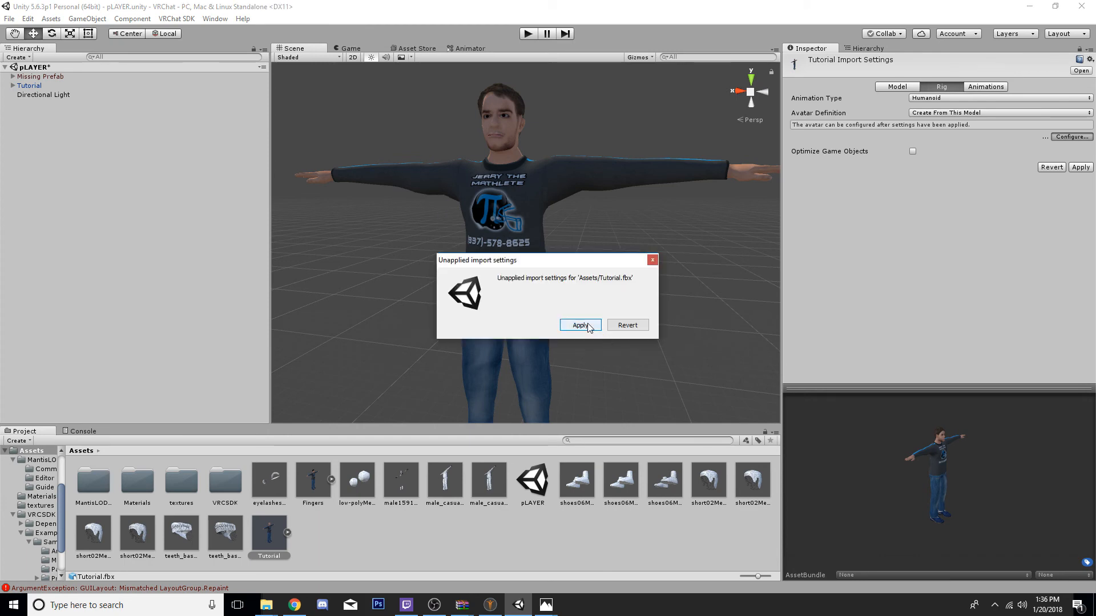
click(580, 325)
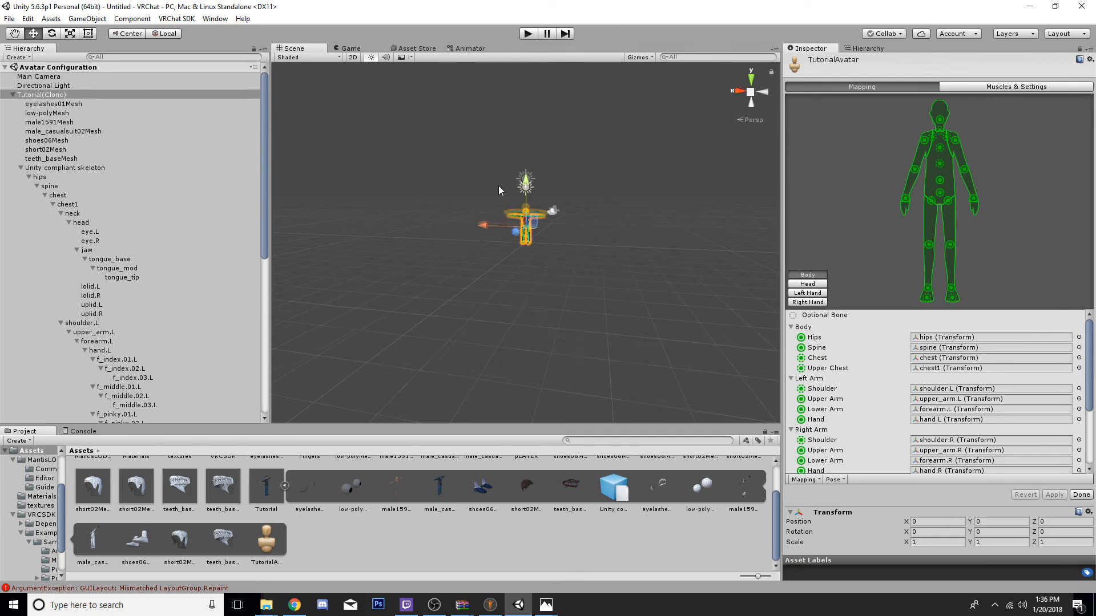
scroll(542, 169, up, 5)
middle_drag(590, 94, 620, 264)
scroll(541, 198, up, 6)
right_drag(621, 264, 572, 198)
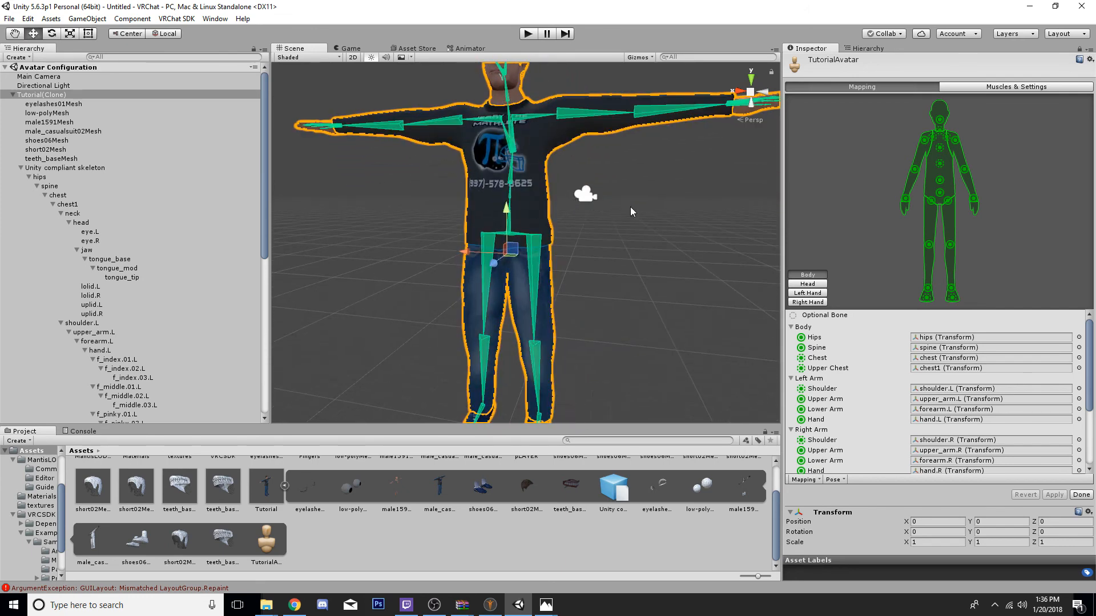
- Examine the bone assigned to Upper Chest on the avatar's torso
right_drag(653, 217, 665, 223)
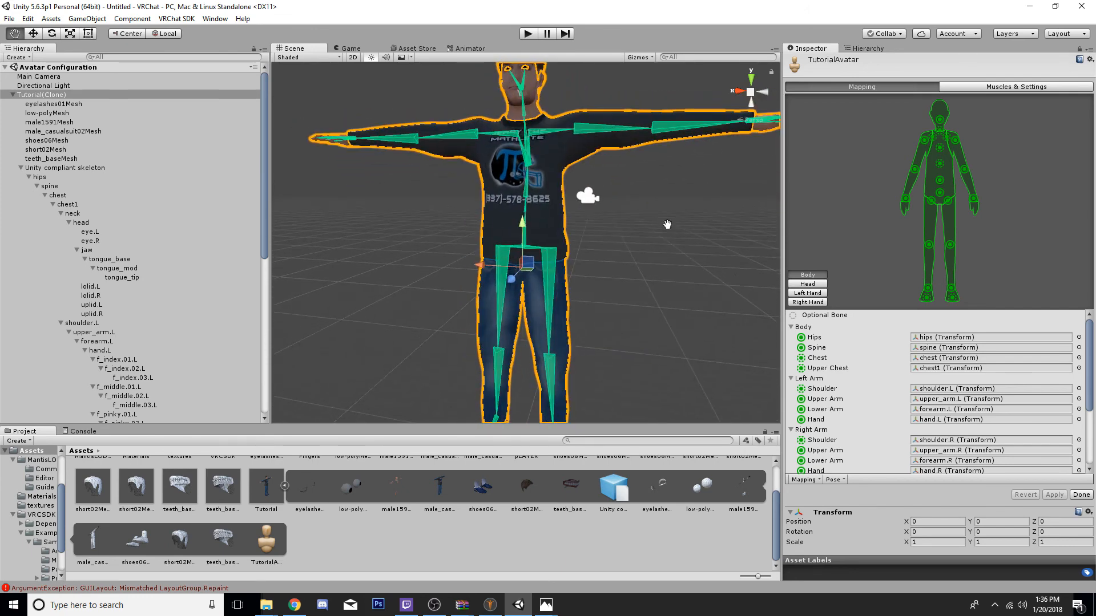
click(816, 368)
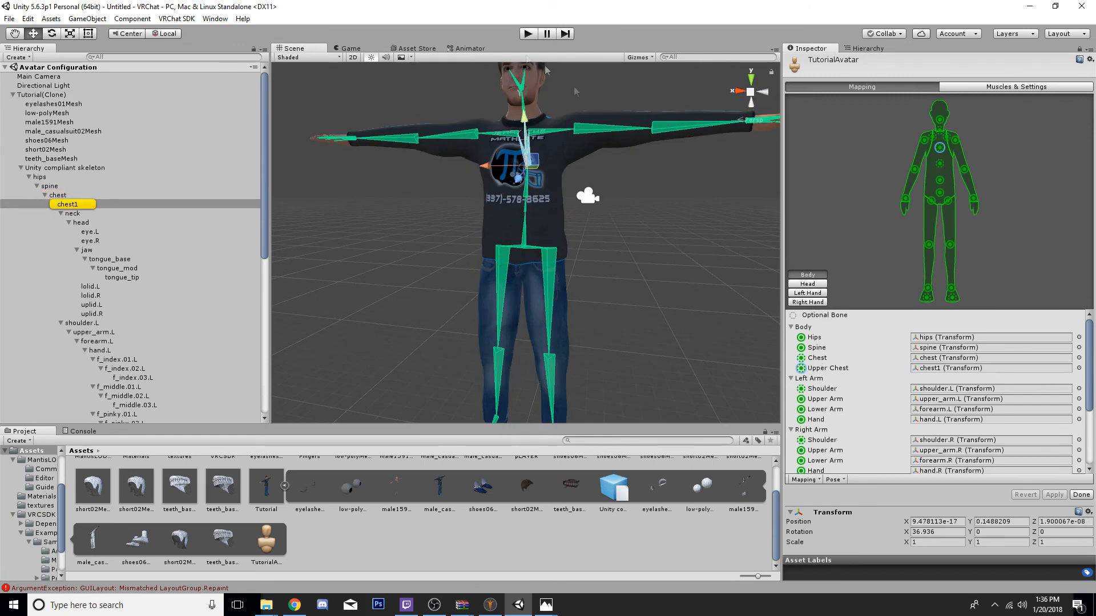
scroll(591, 152, up, 4)
middle_drag(591, 153, 592, 191)
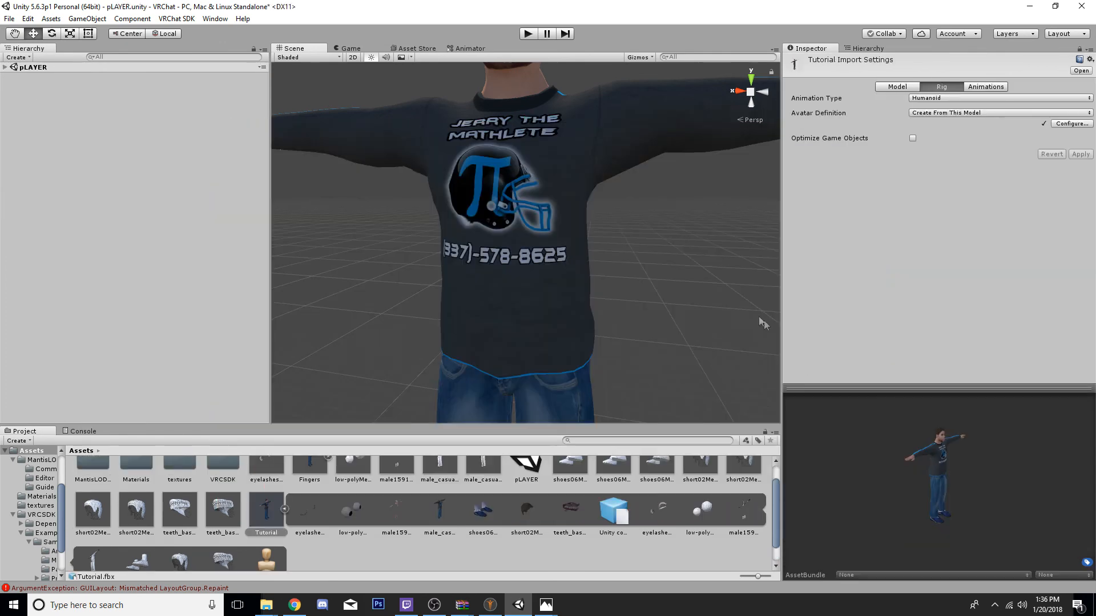
- Reopen the Tutorial model's avatar configuration and clear the bone assigned to Upper Chest
click(1081, 125)
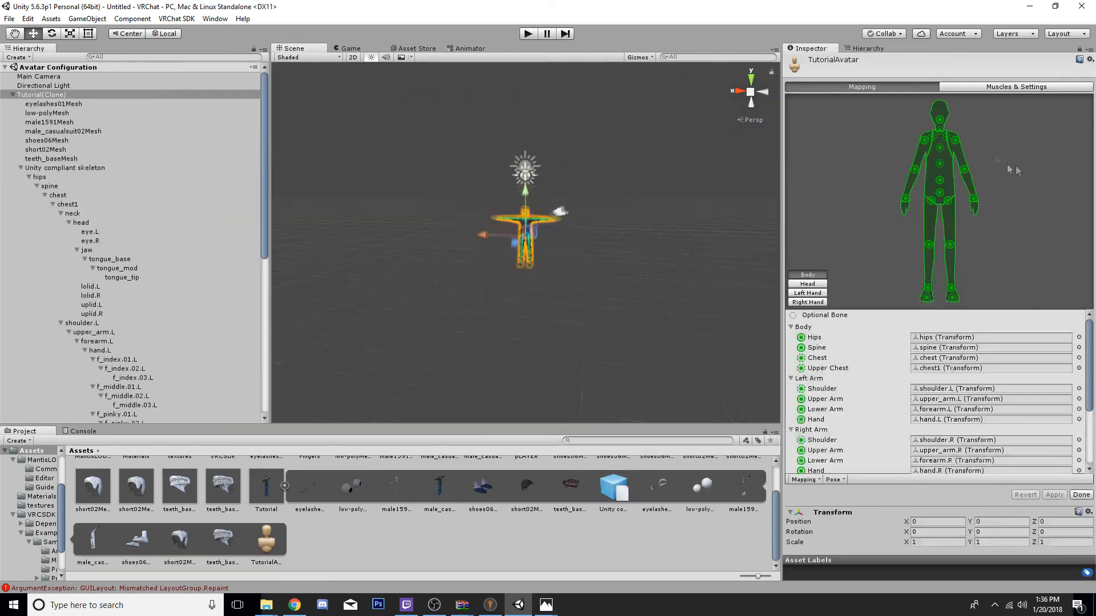
click(933, 359)
click(932, 366)
key(Delete)
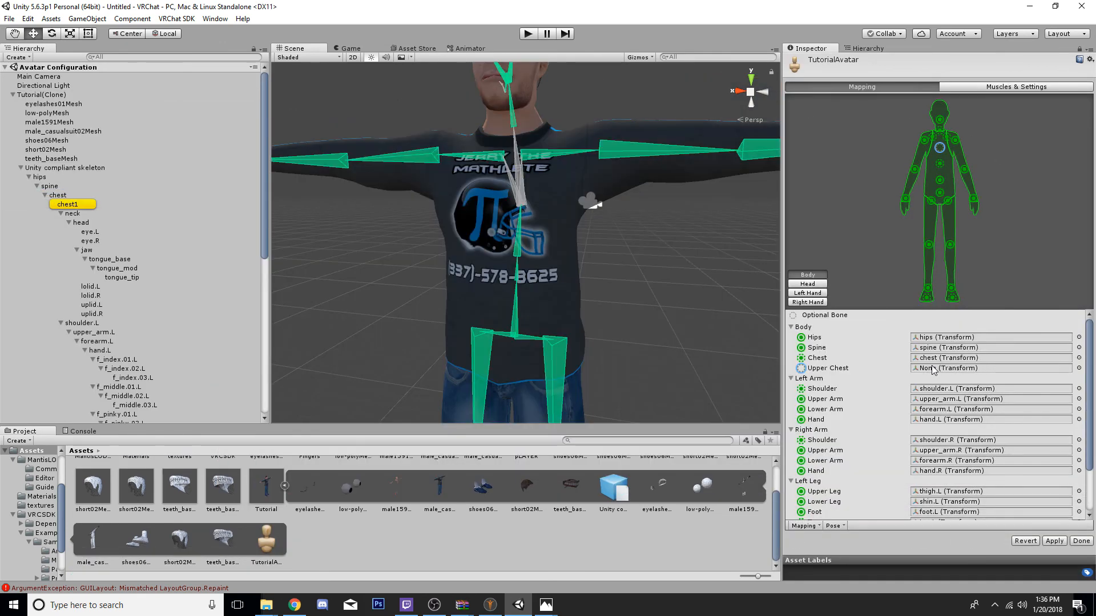
- Compare the chest and chest1 bones on the torso with the Chest and Upper Chest mappings
click(516, 194)
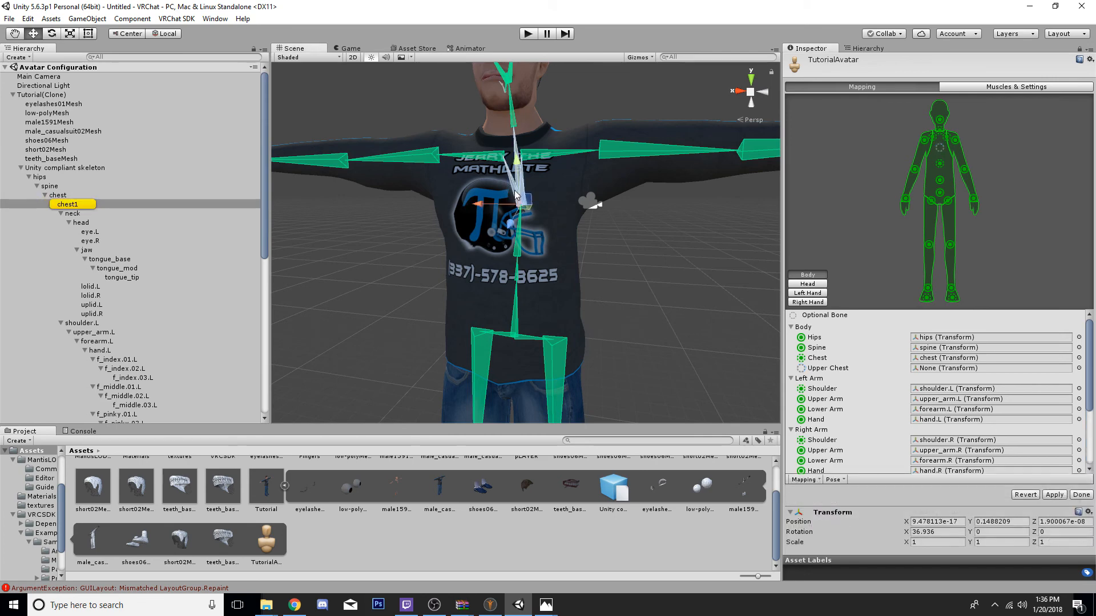
click(951, 359)
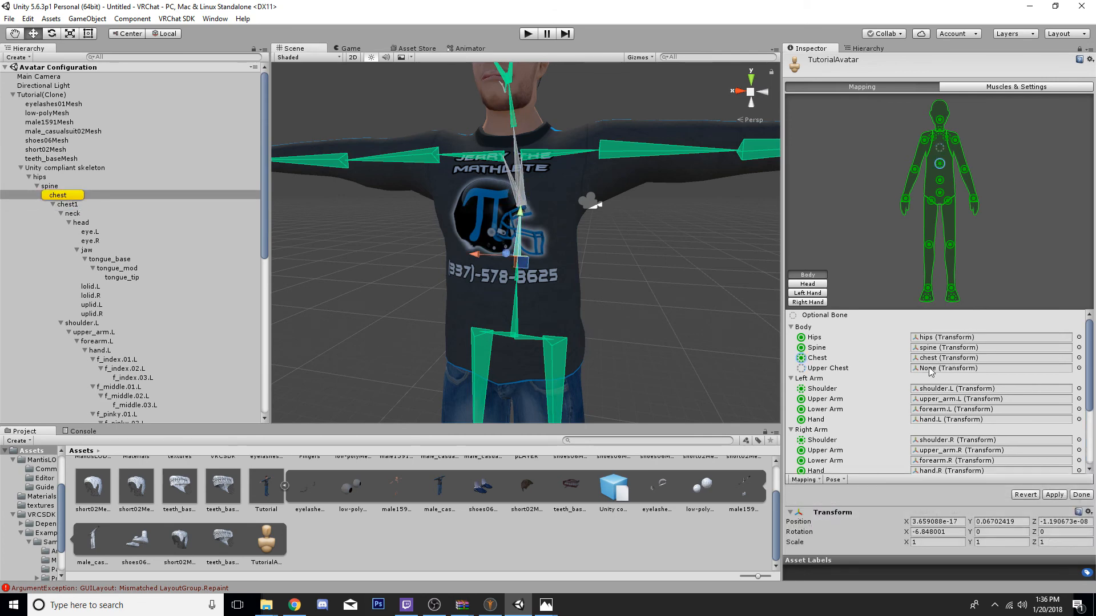
click(929, 369)
click(938, 359)
click(518, 186)
drag(518, 179, 702, 190)
key(ctrl+z)
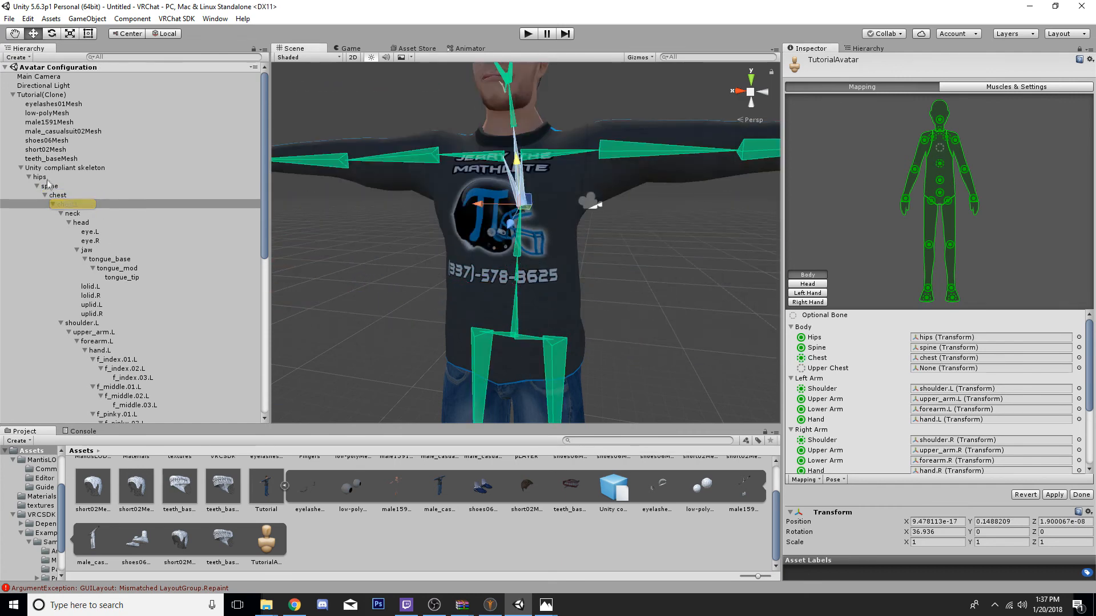
- Assign the chest1 bone to the Chest slot of the body mapping
drag(72, 204, 1016, 363)
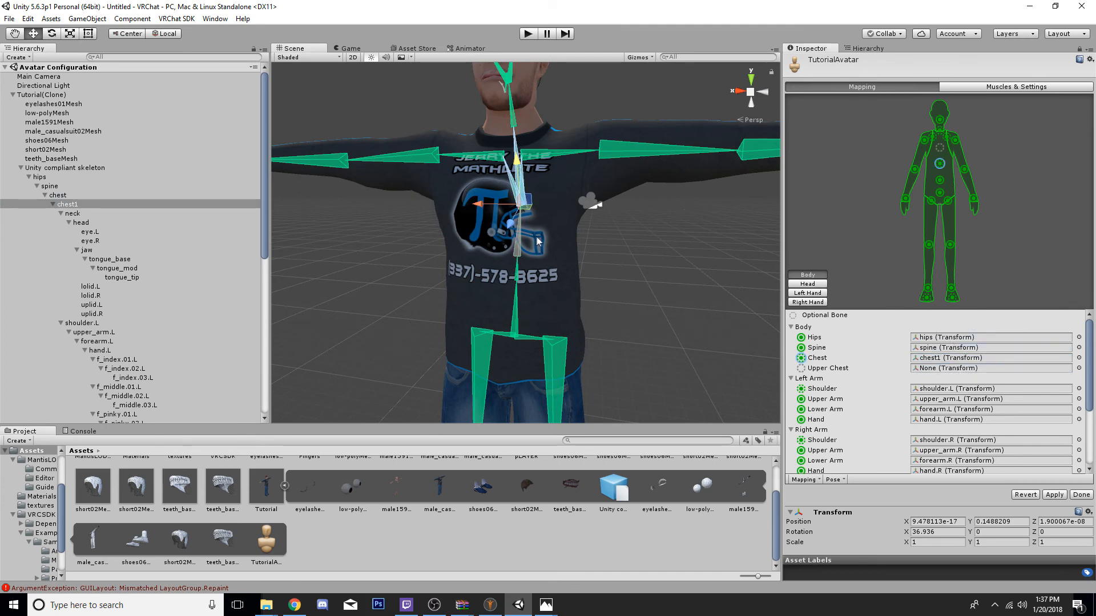
click(581, 238)
middle_drag(587, 243, 562, 220)
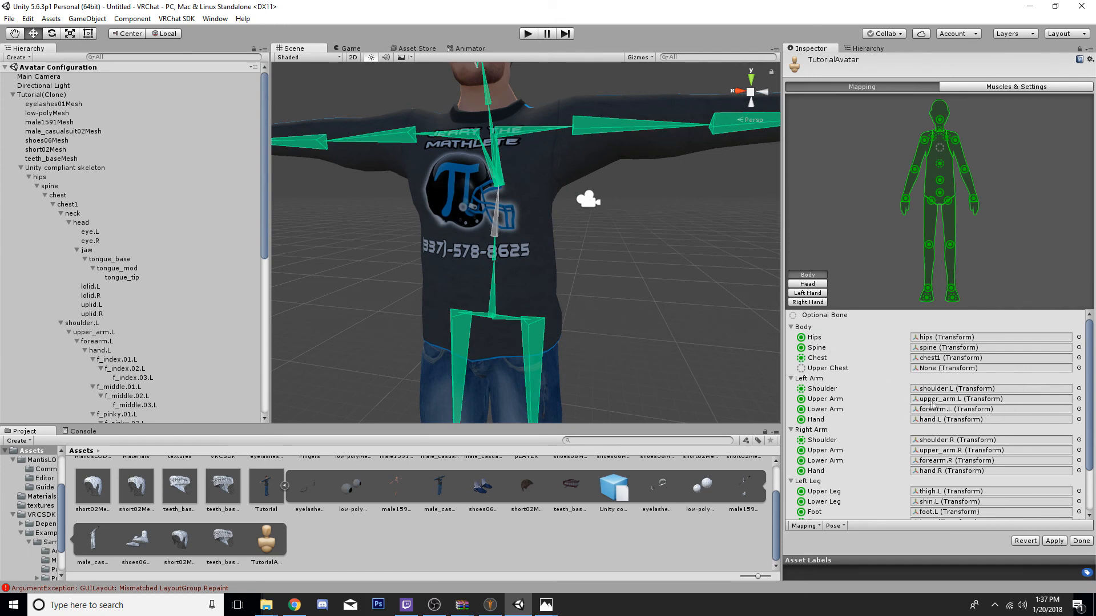
- Display the left-hand finger mapping with the avatar's left hand in close view
scroll(959, 402, down, 3)
scroll(956, 402, up, 3)
click(808, 294)
middle_drag(514, 294, 416, 305)
alt+drag(650, 188, 555, 246)
right_drag(556, 246, 546, 252)
middle_drag(618, 205, 516, 253)
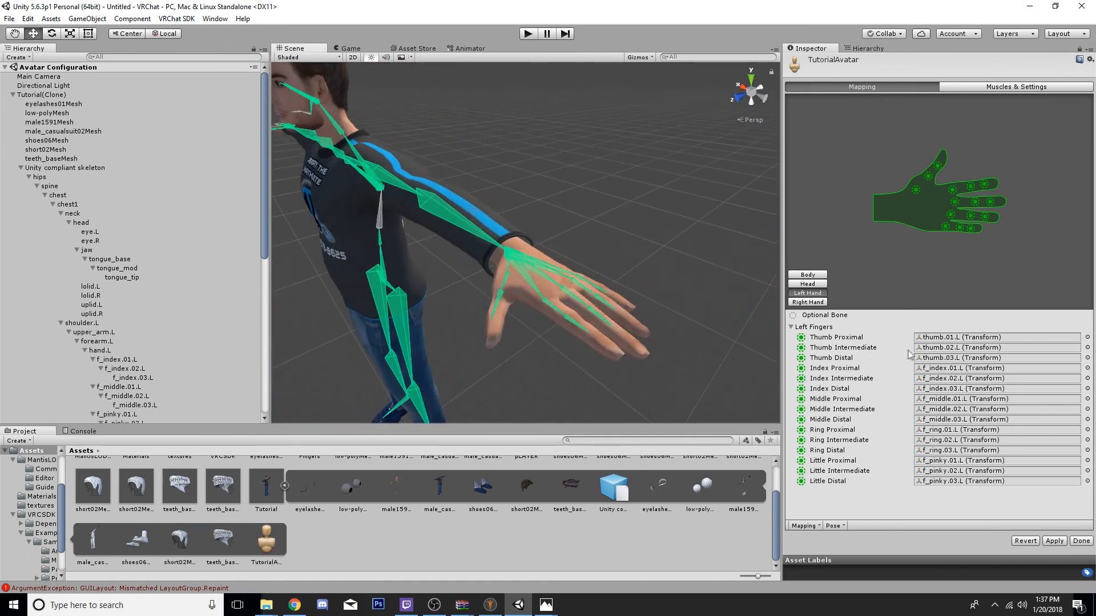
- Check the left index, middle and ring finger mappings against their bones on the avatar's hand
click(943, 369)
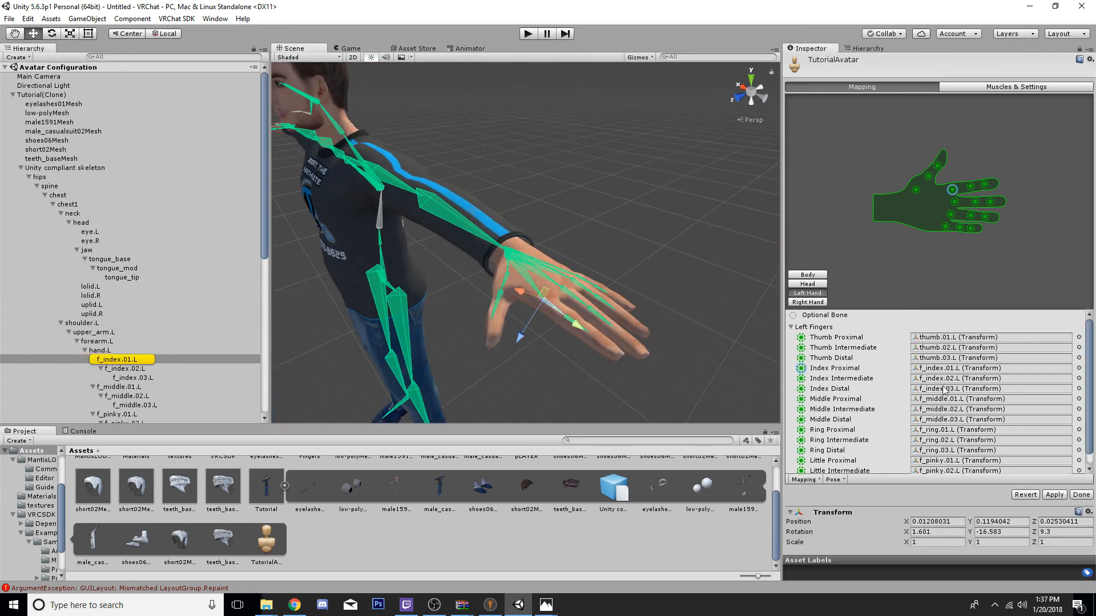
click(942, 430)
click(946, 441)
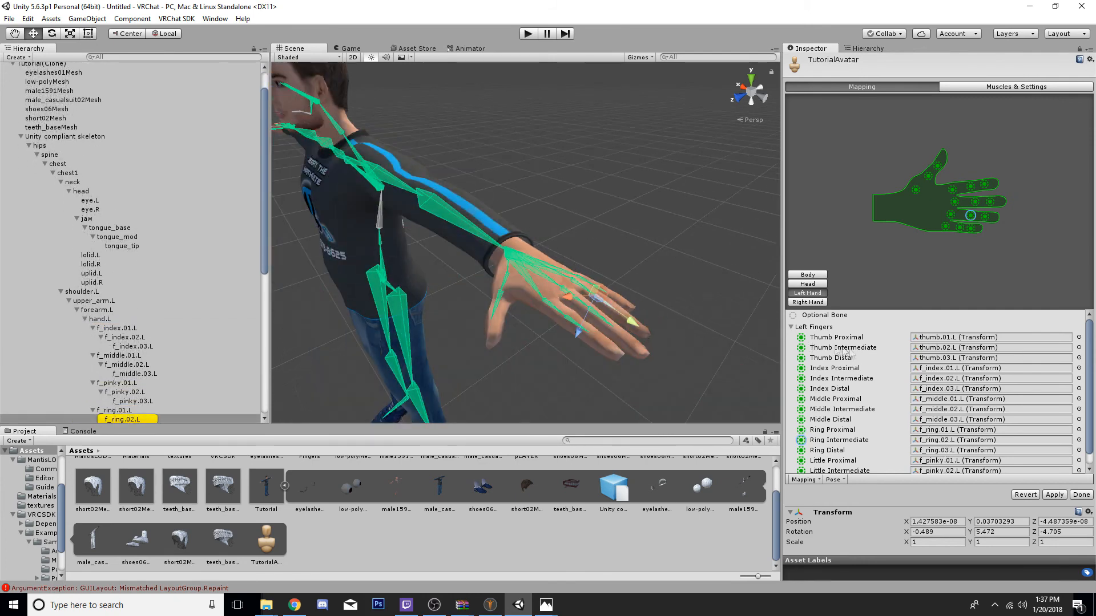
click(951, 401)
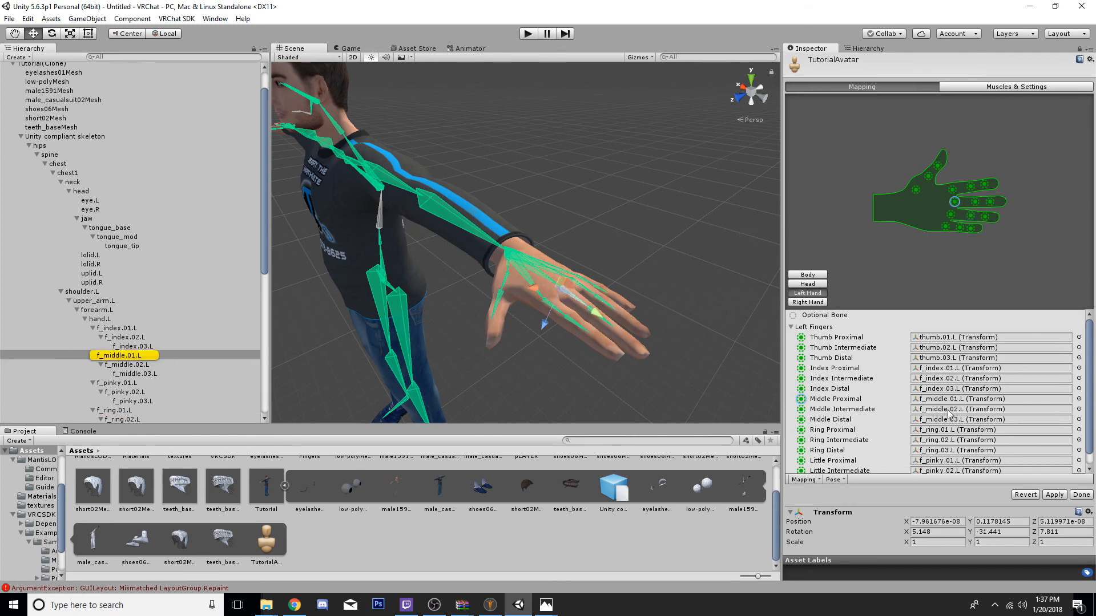
click(948, 409)
click(955, 429)
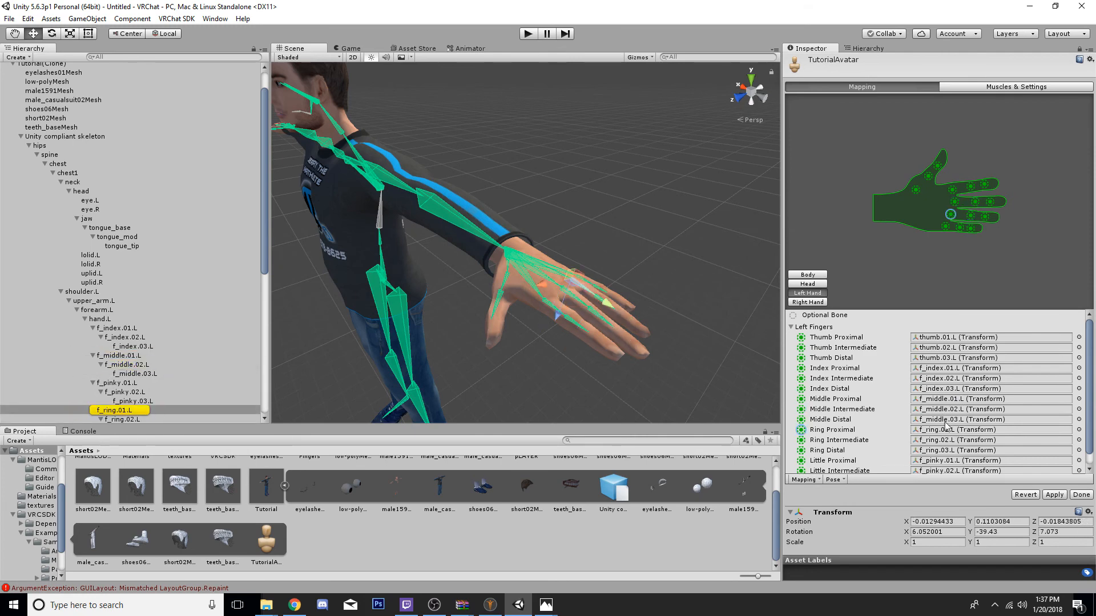
click(932, 399)
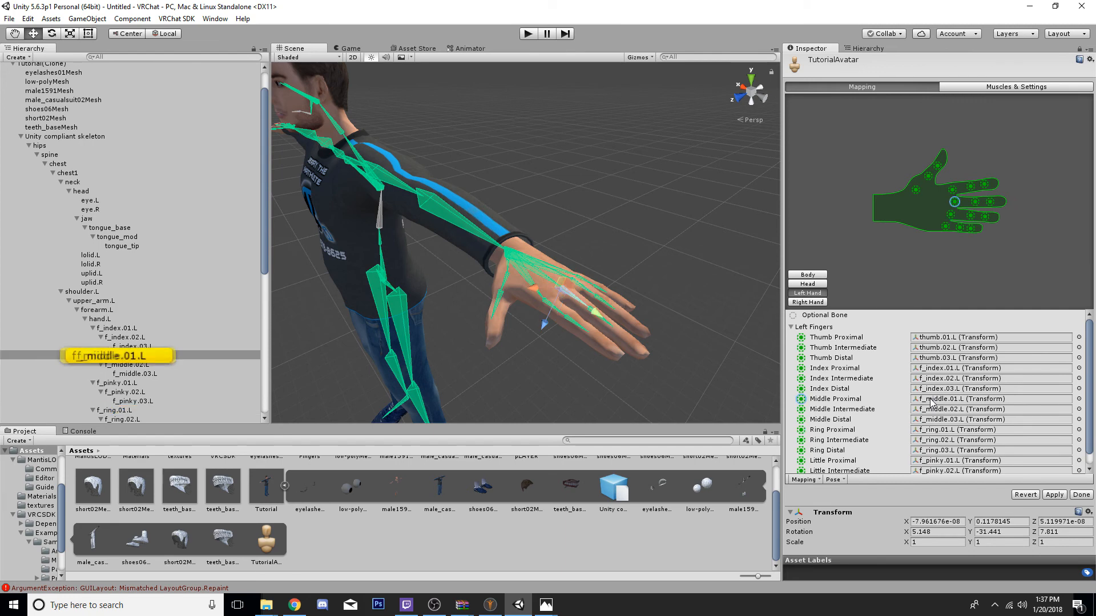
click(937, 409)
click(947, 431)
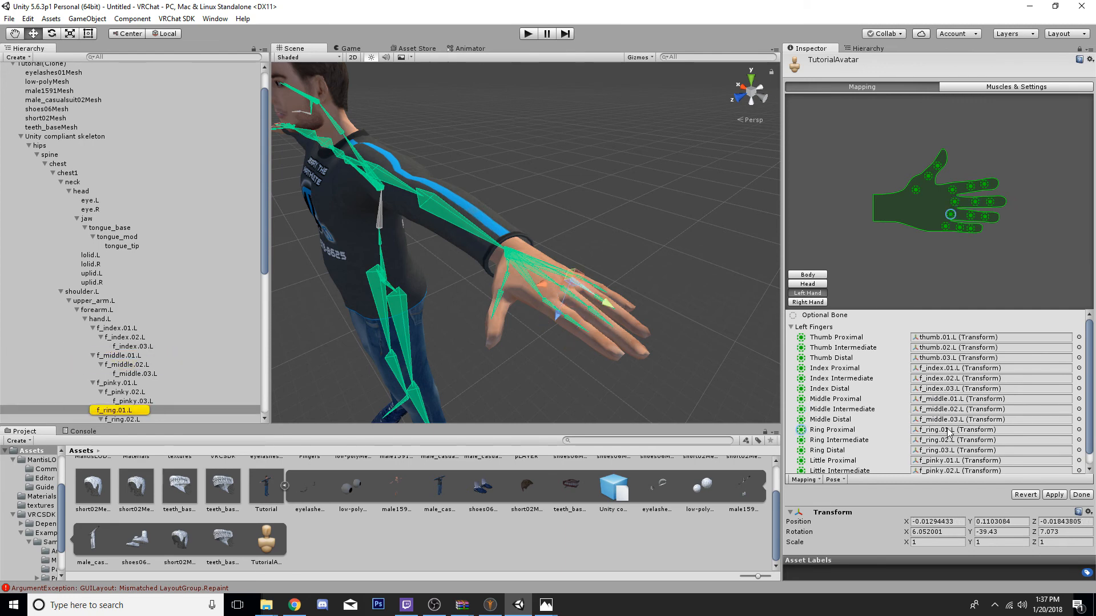
click(939, 399)
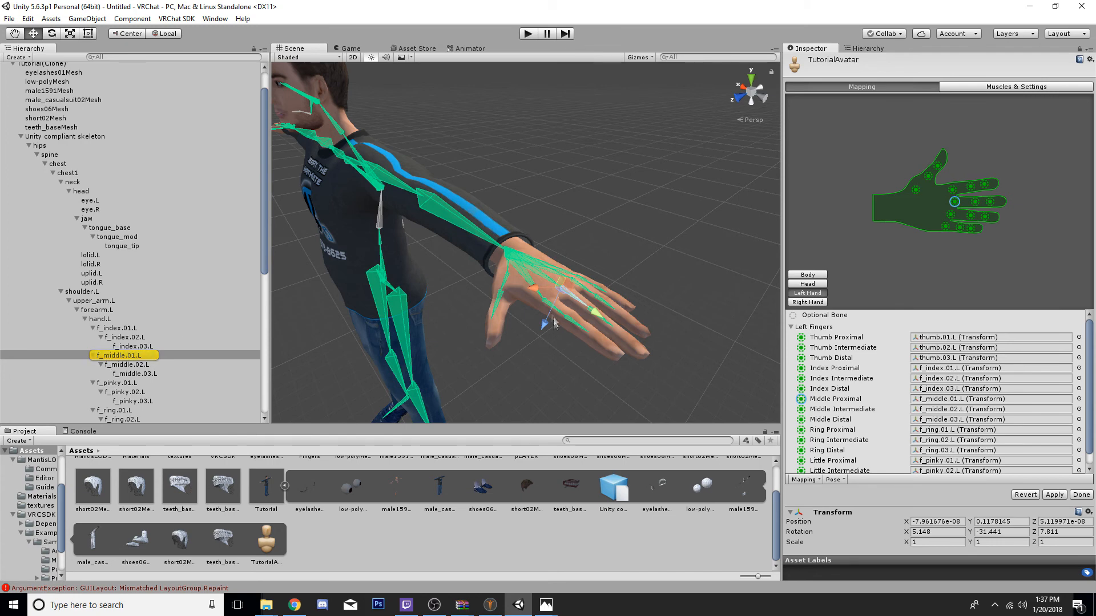
- Check the left hand bone, the three left index finger bones and the Little Distal mapping on the model
click(541, 278)
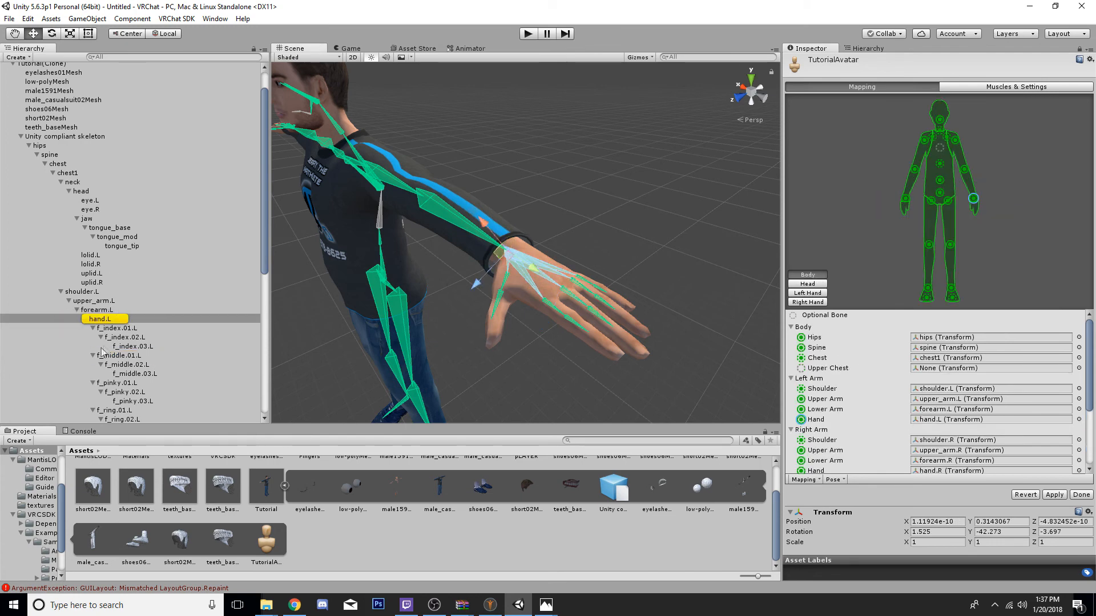
click(117, 329)
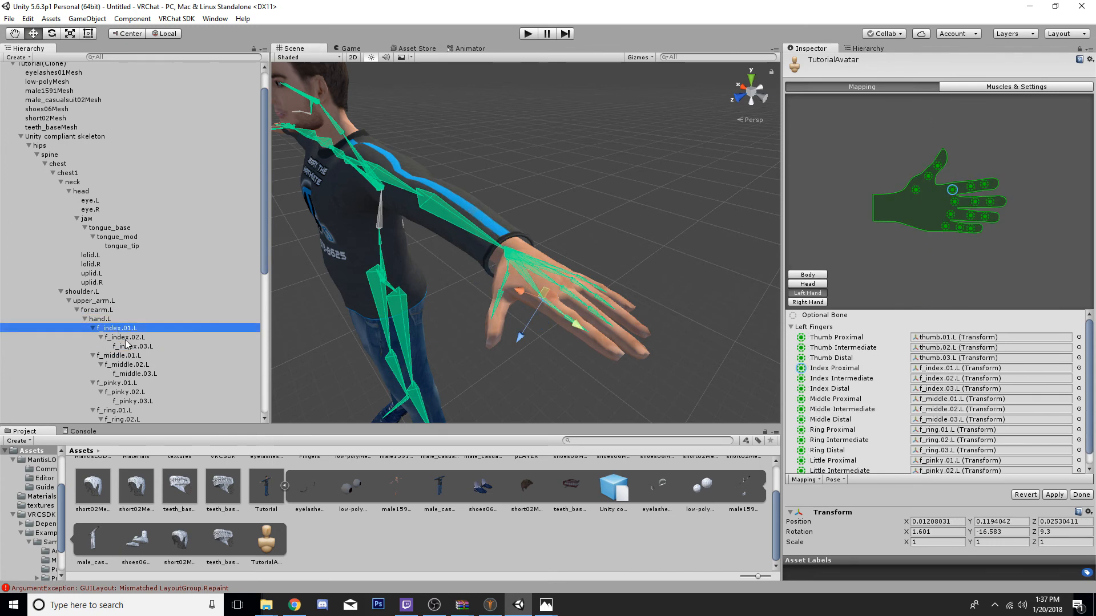
click(126, 339)
click(132, 348)
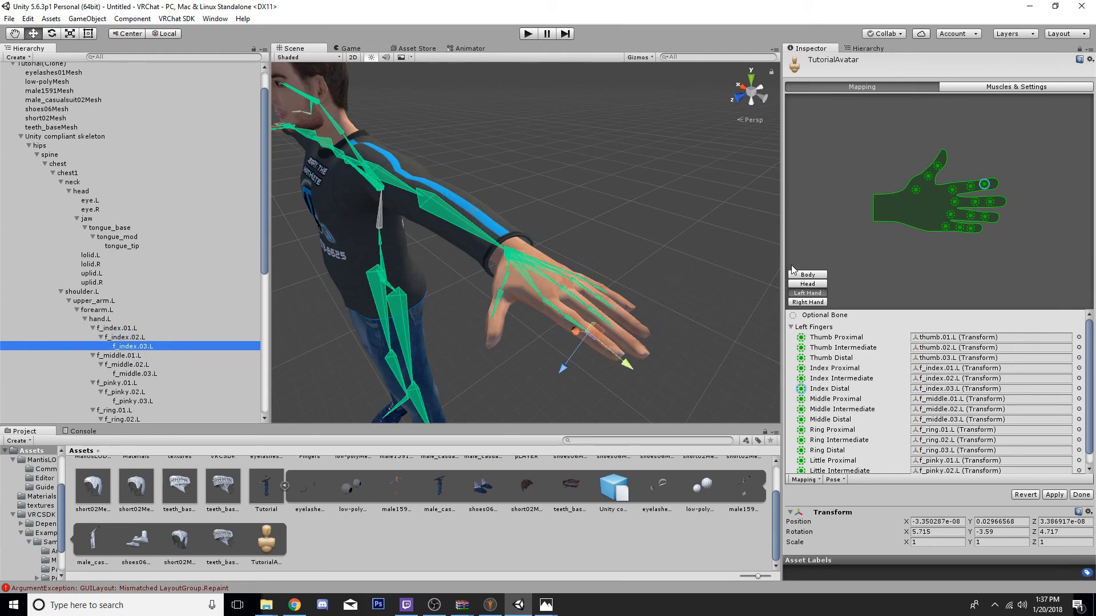
click(723, 215)
click(965, 482)
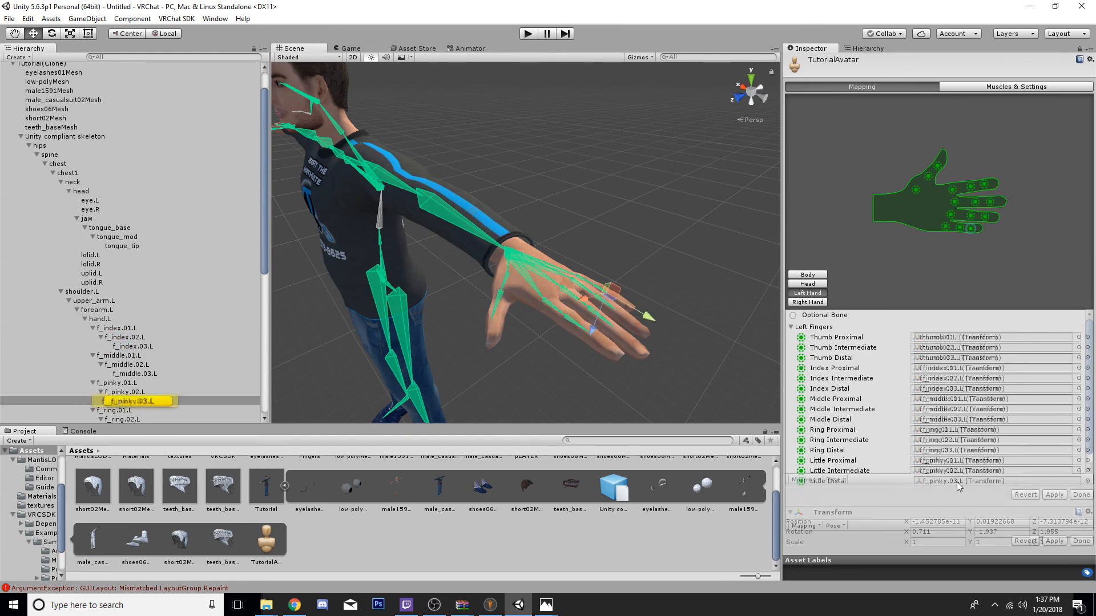
- Review the finger bone mappings of the right hand
click(808, 303)
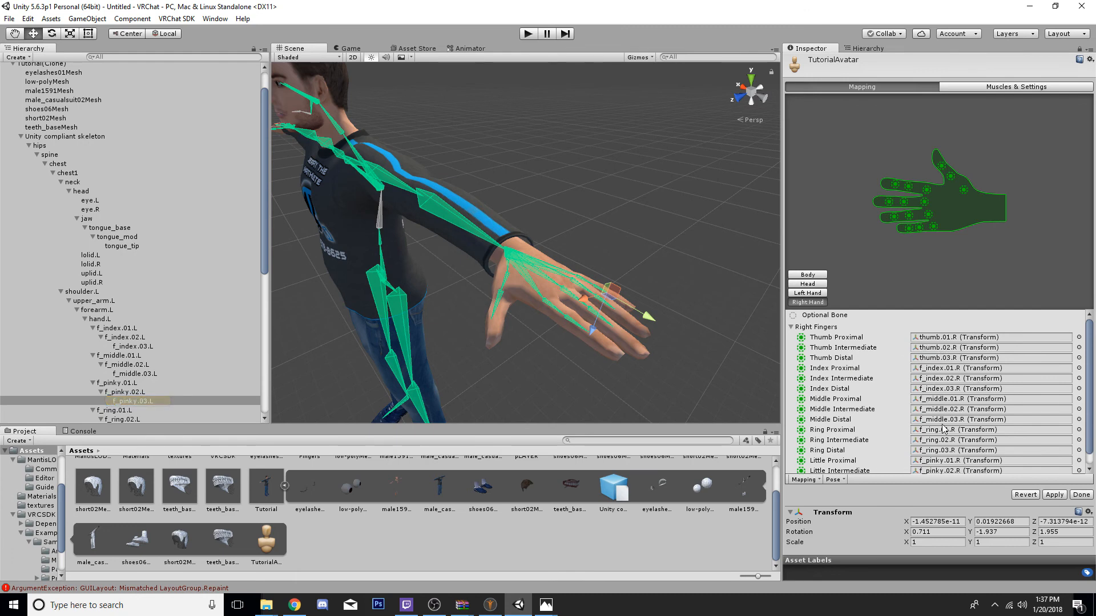
scroll(944, 430, down, 1)
alt+drag(467, 282, 618, 222)
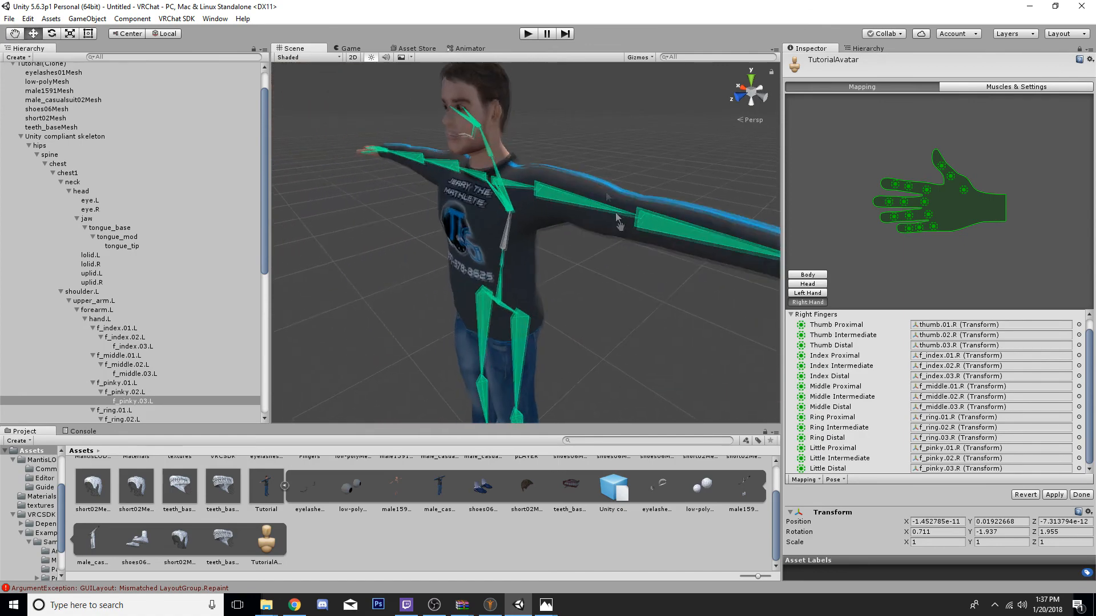
- Review the head bone mapping and examine the jaw bone's position in the avatar's face
scroll(608, 197, up, 5)
middle_drag(495, 103, 581, 301)
middle_drag(505, 185, 562, 242)
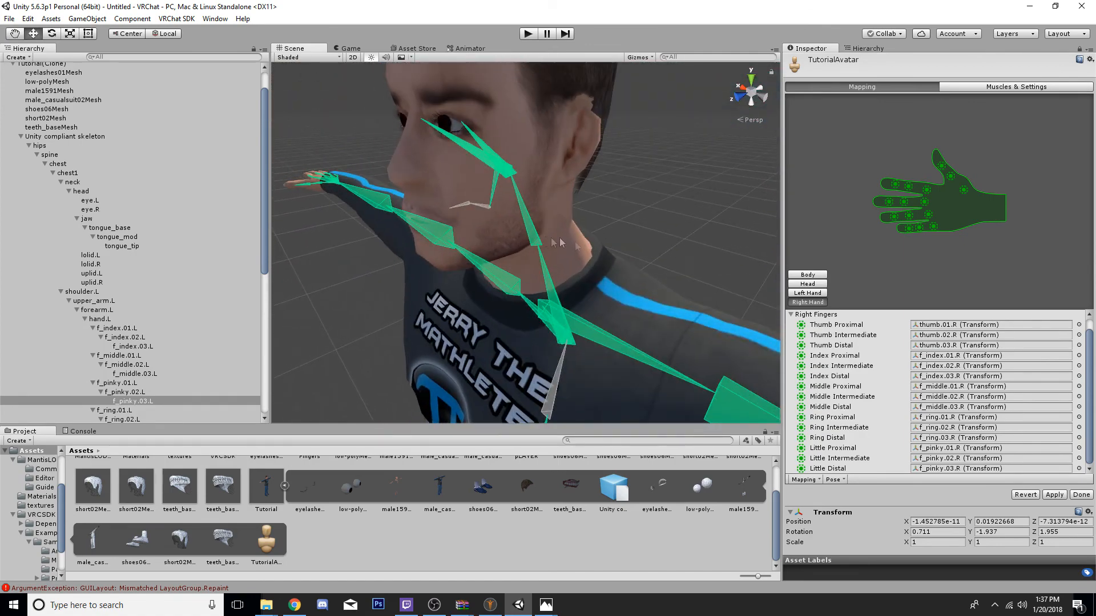
click(807, 275)
click(808, 284)
middle_drag(562, 167, 577, 124)
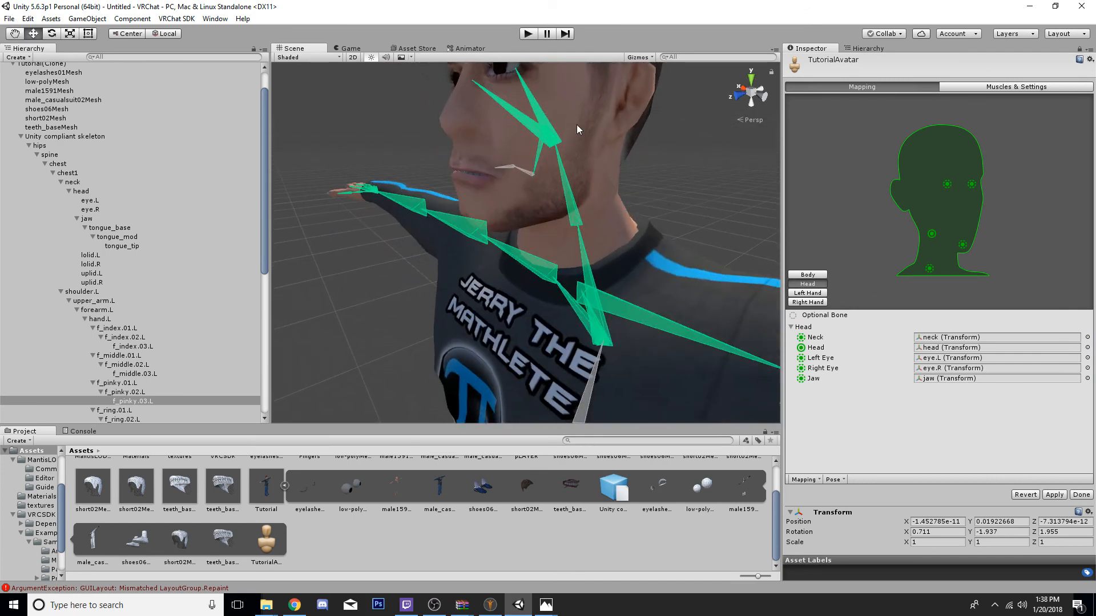
click(944, 379)
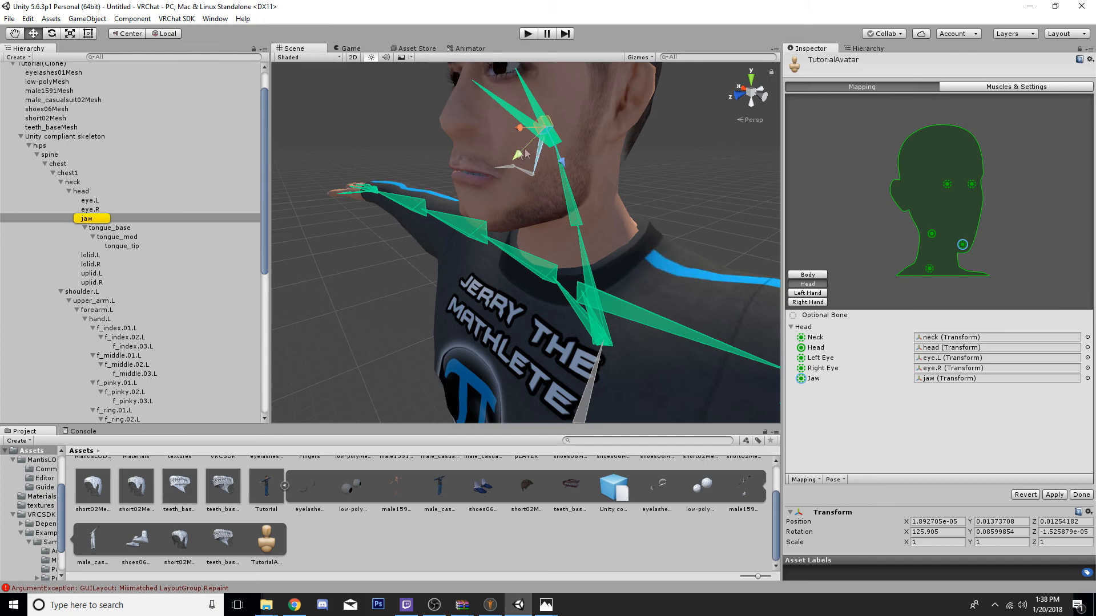
right_drag(407, 194, 439, 246)
mouse_move(439, 246)
middle_down()
mouse_move(514, 306)
mouse_move(538, 264)
mouse_move(494, 119)
middle_up()
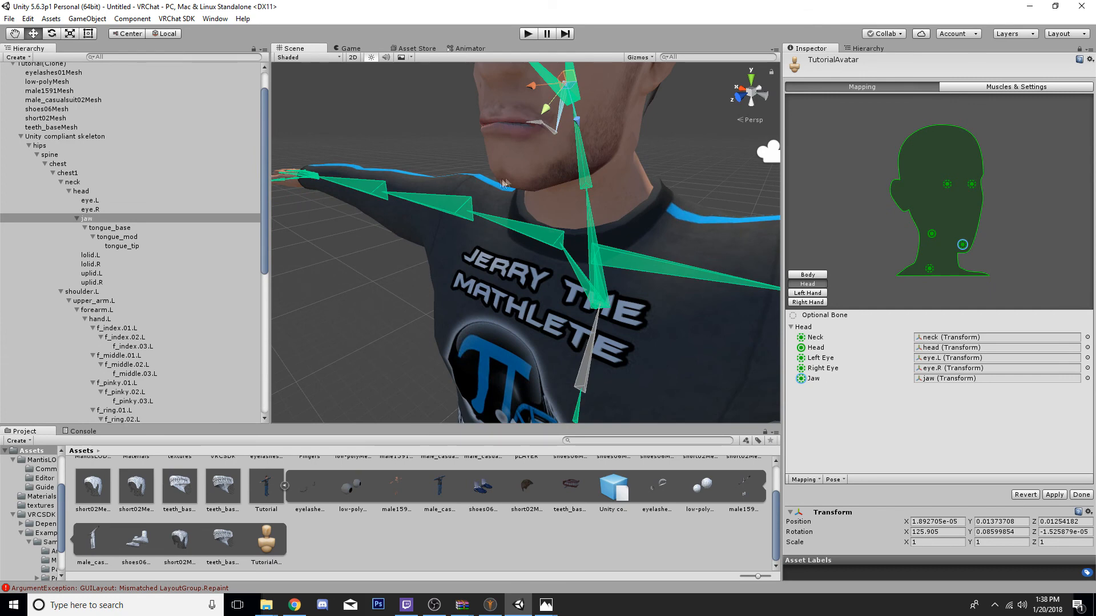
- Examine the avatar's whole mapped skeleton from several angles and from the front
scroll(505, 176, down, 5)
middle_drag(479, 248, 410, 174)
scroll(453, 221, up, 2)
right_drag(404, 320, 467, 293)
middle_drag(467, 293, 614, 249)
scroll(605, 246, down, 3)
middle_drag(523, 257, 502, 236)
scroll(502, 236, up, 2)
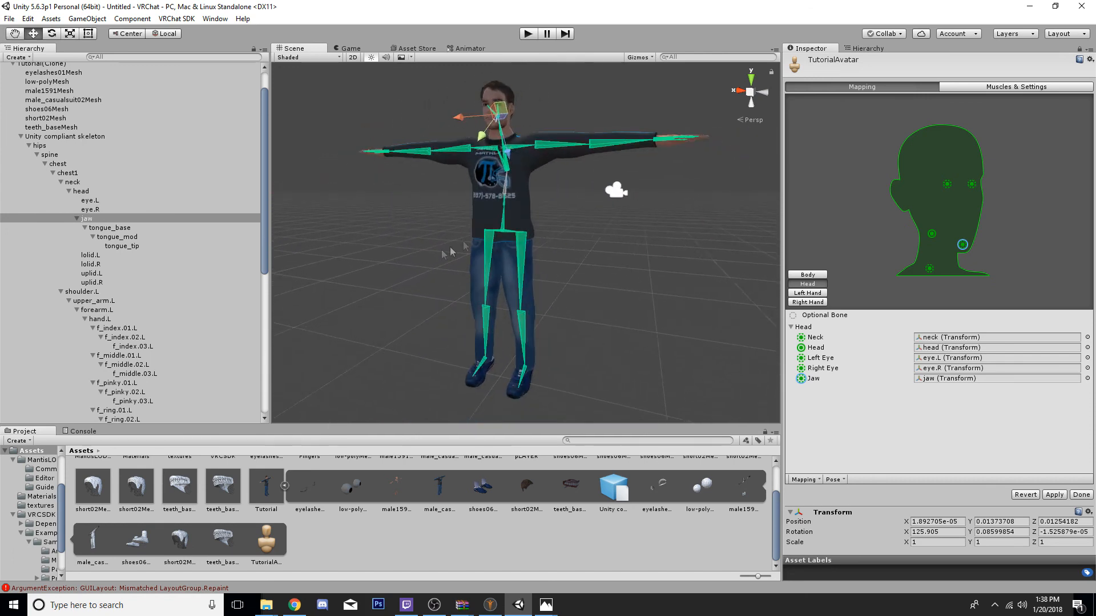
right_drag(371, 220, 447, 229)
middle_drag(447, 229, 554, 225)
right_drag(554, 225, 504, 216)
middle_drag(504, 215, 512, 228)
scroll(512, 228, down, 1)
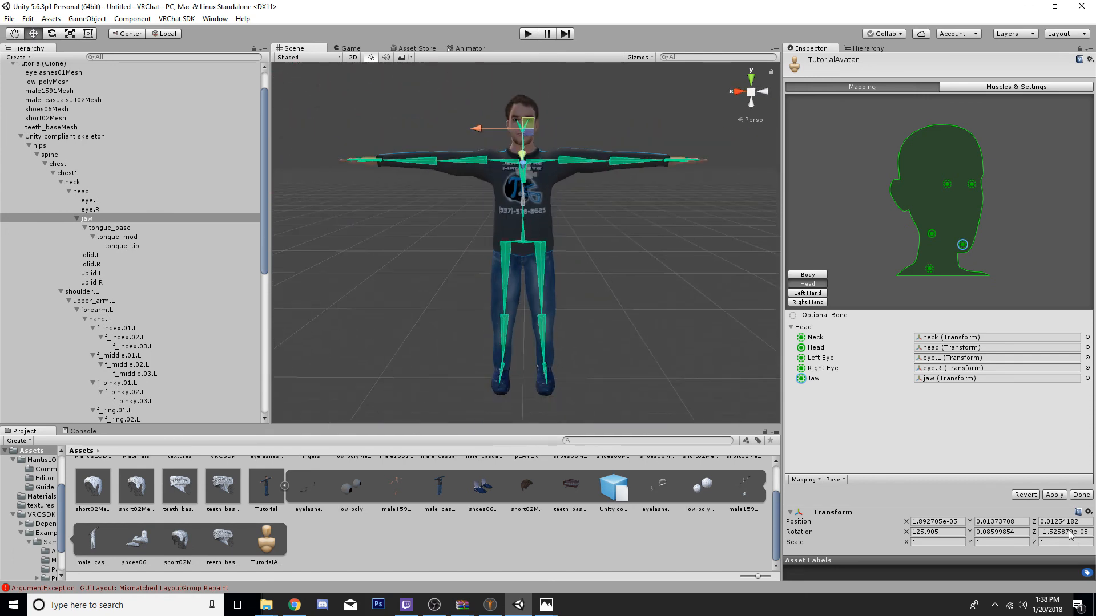
- Finish the avatar configuration, then select the Tutorial avatar in the scene and expand its child objects
click(1081, 496)
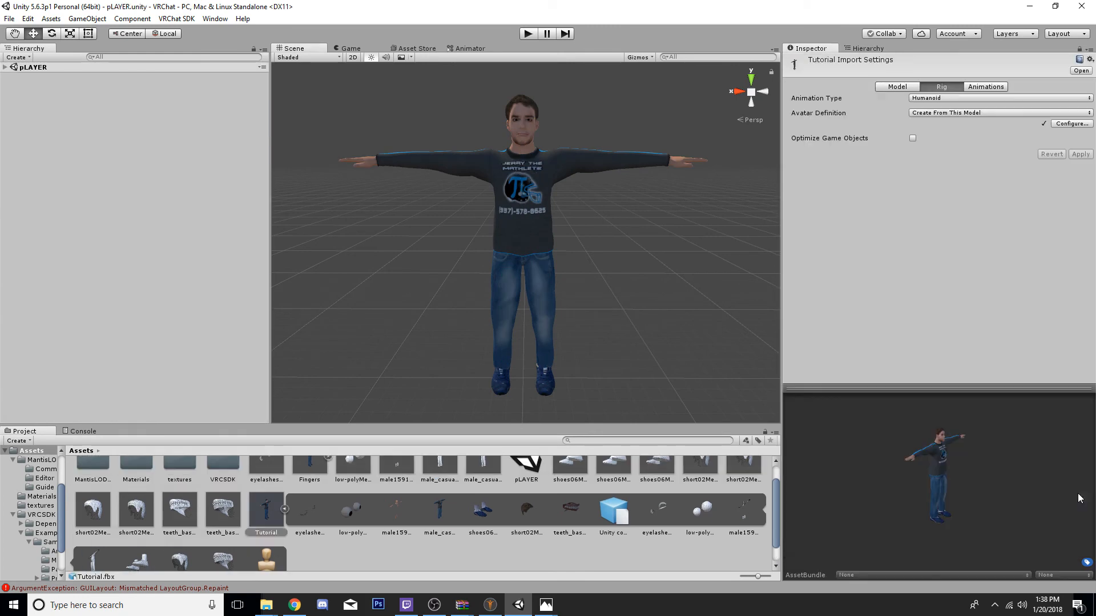
click(527, 137)
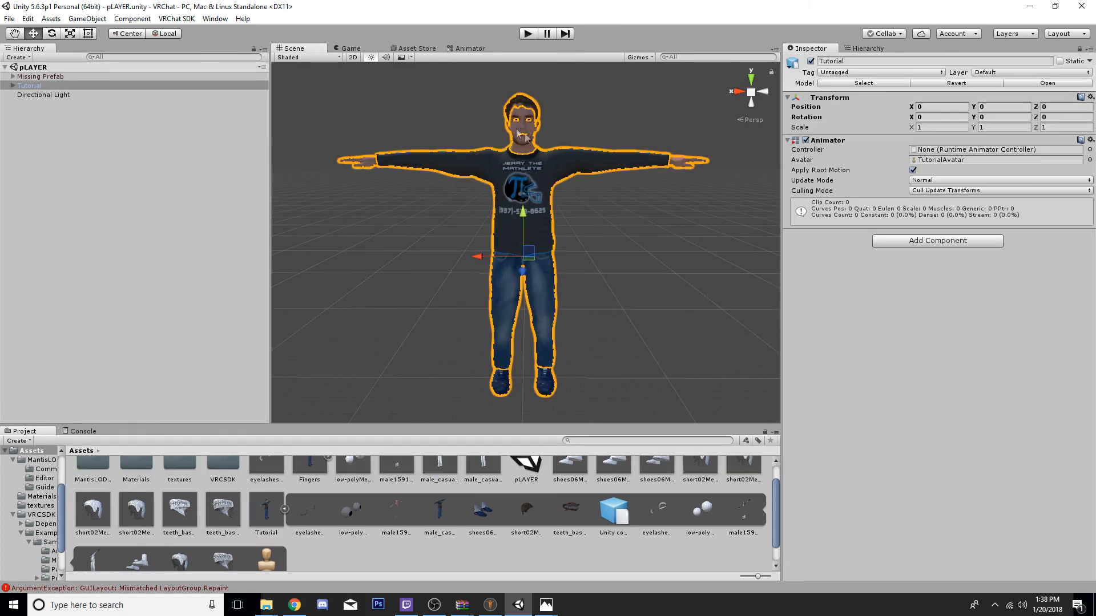
click(339, 171)
click(355, 164)
click(13, 86)
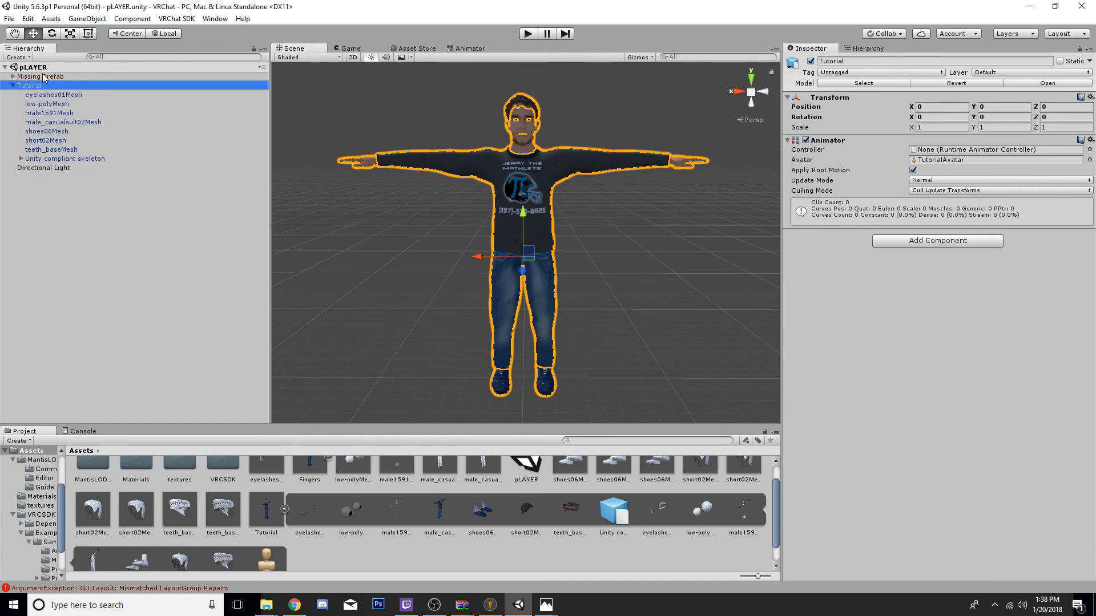
- Open the VRChat SDK build control panel
click(177, 18)
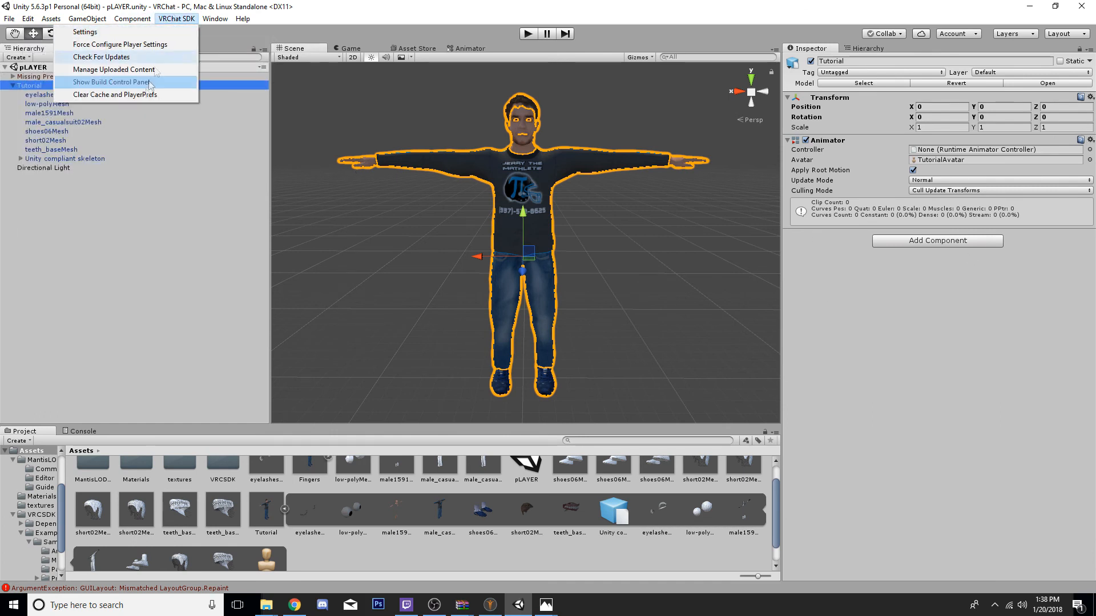
click(111, 82)
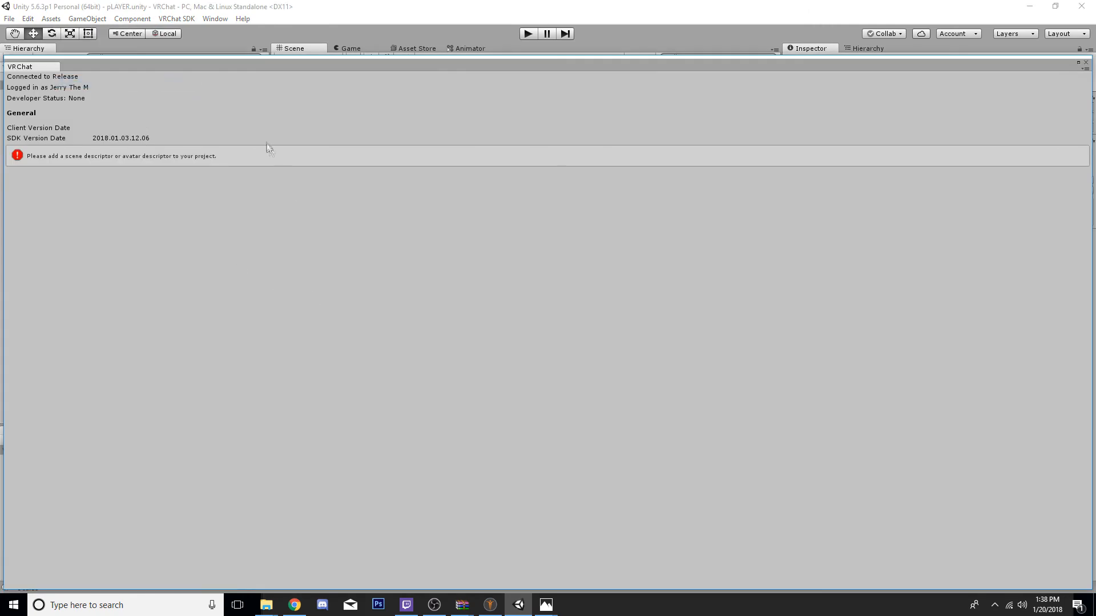
- Close the VRChat build control panel and return to the Tutorial avatar in the scene
drag(348, 52, 135, 190)
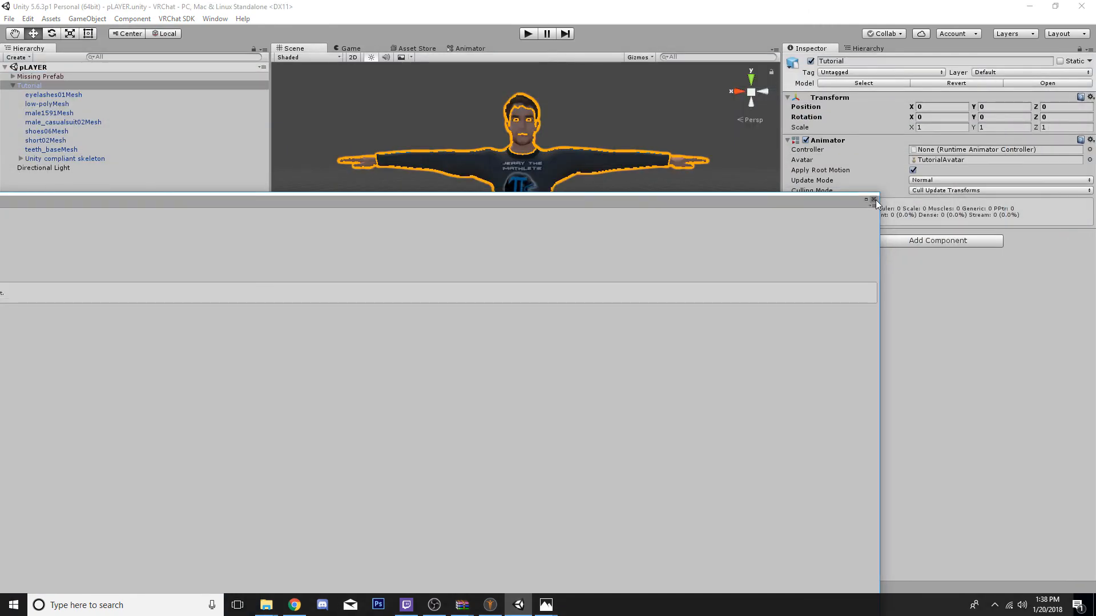
click(873, 200)
click(723, 241)
click(549, 162)
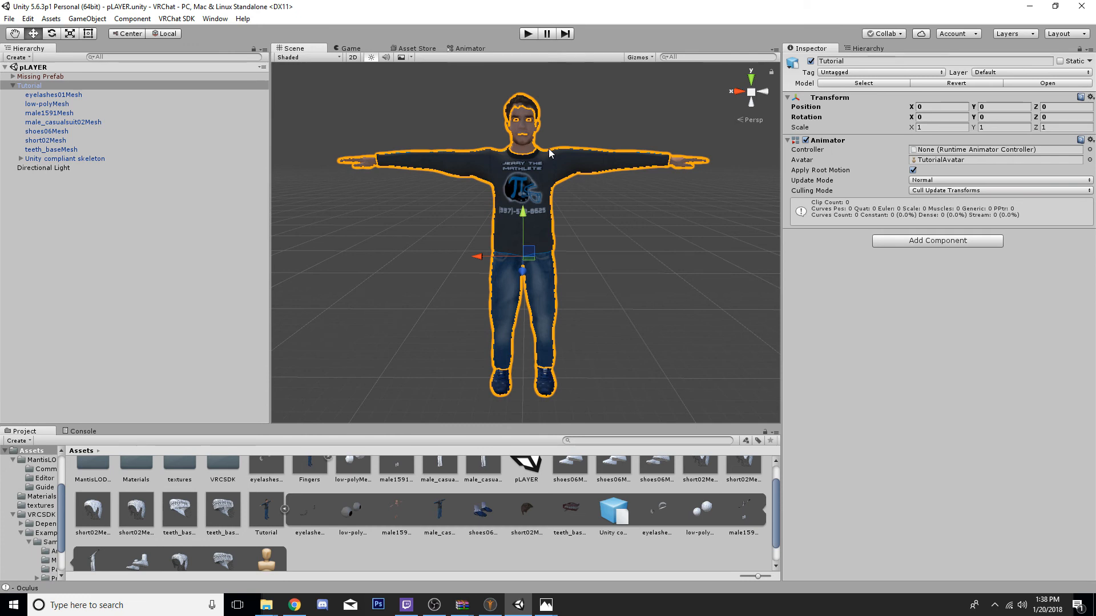
click(1045, 149)
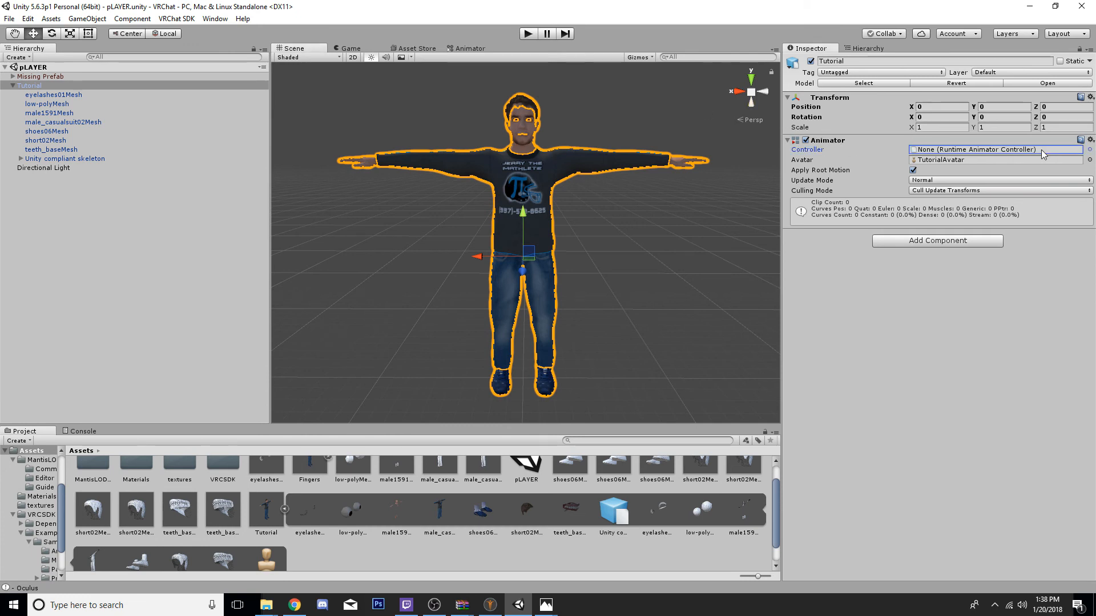
click(940, 241)
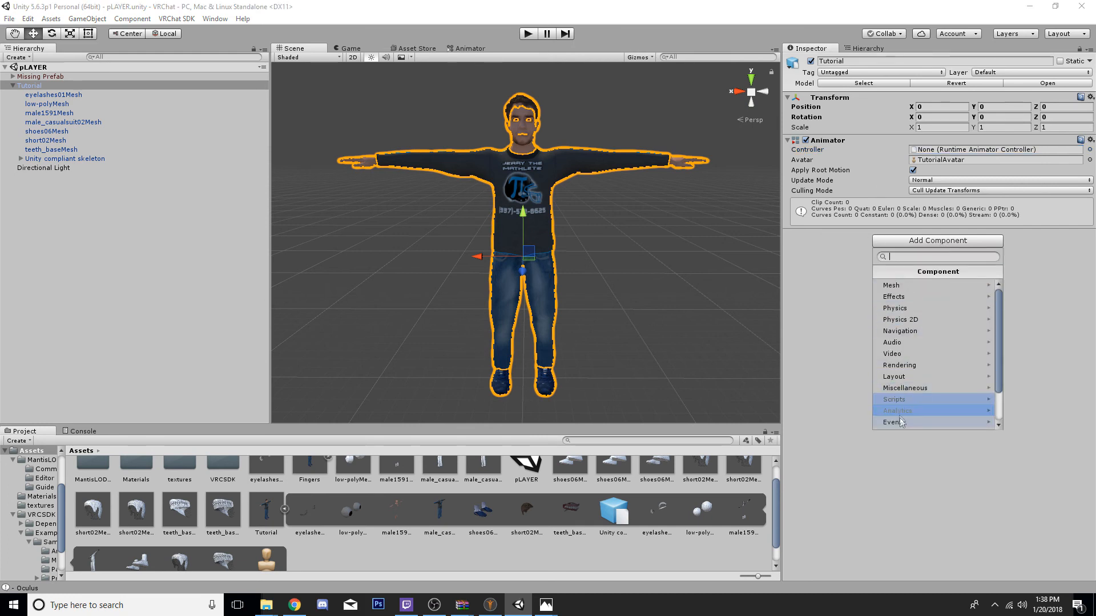
click(630, 20)
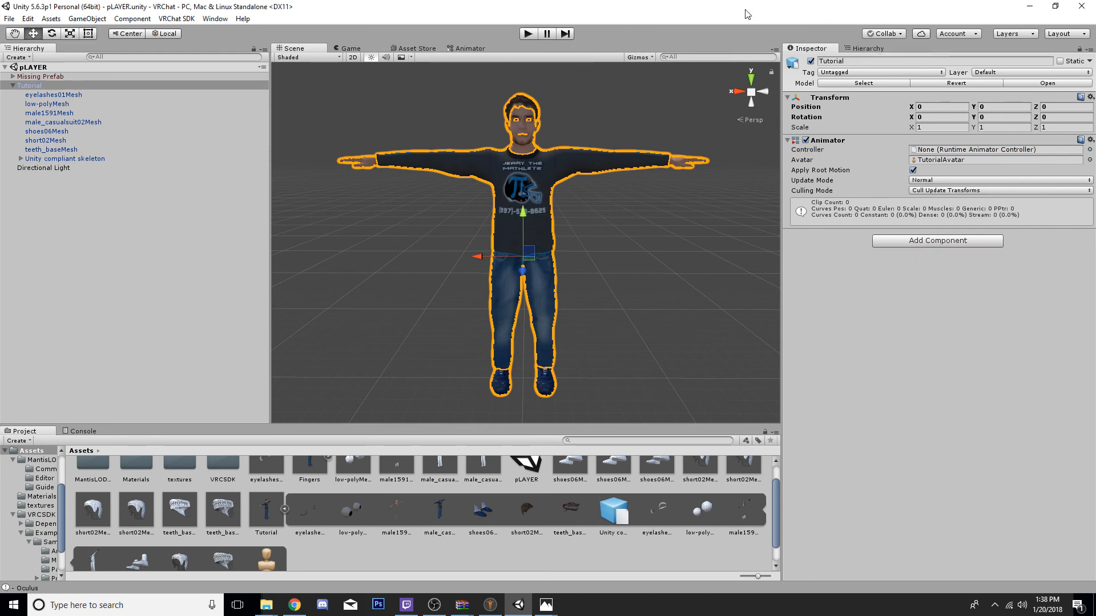
- Place Unity beside the Chrome window and review the SDK requirements on VRChat's "Setting up the SDK" page
key(super+Right)
click(115, 373)
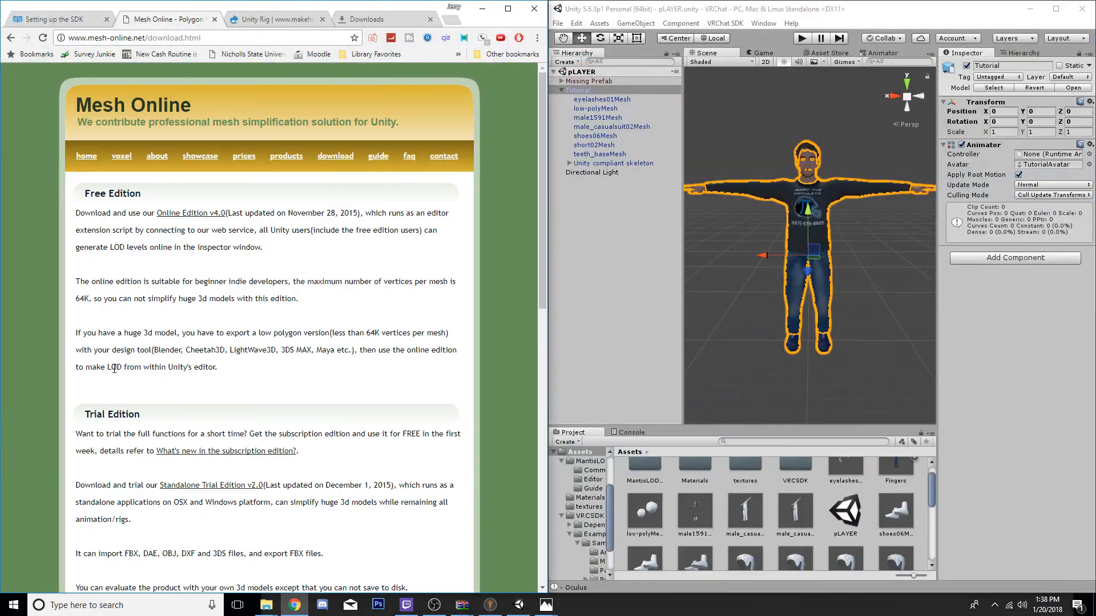
click(75, 22)
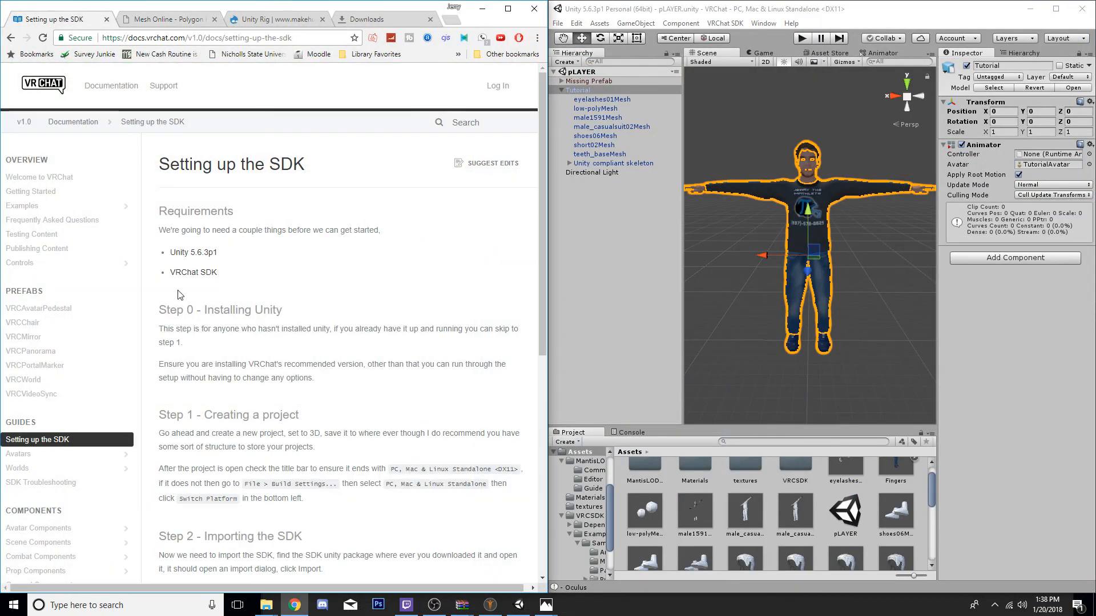
drag(165, 274, 289, 269)
click(272, 274)
scroll(273, 274, down, 6)
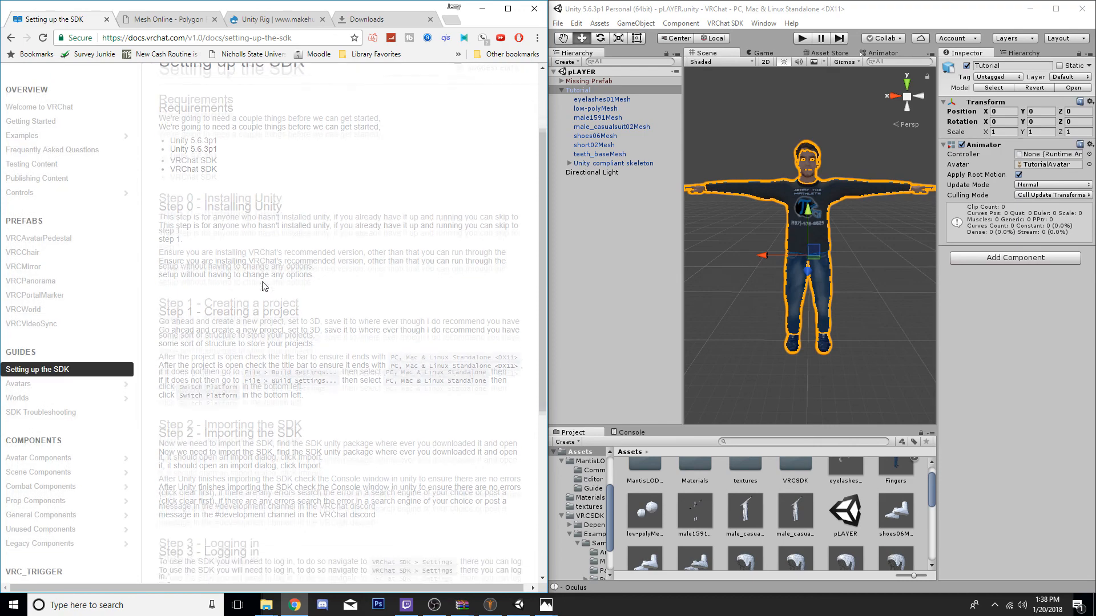
- Try to import VRCSDK-2018.01.03.12.06_Public.unitypackage from the Chrome downloads into the Unity project, and return Unity to full screen
click(379, 19)
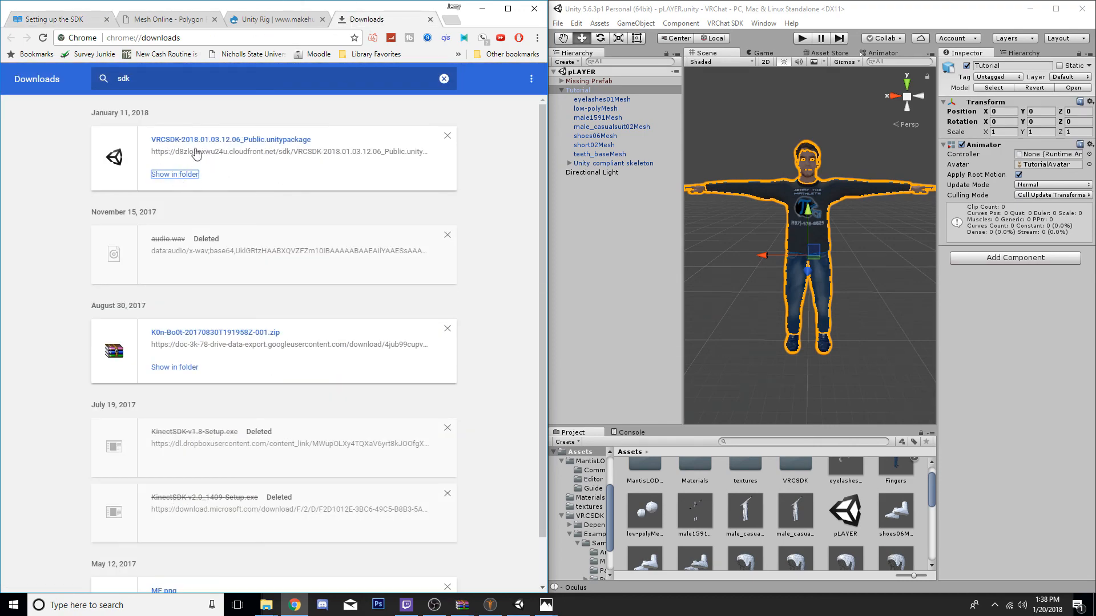
drag(195, 153, 745, 242)
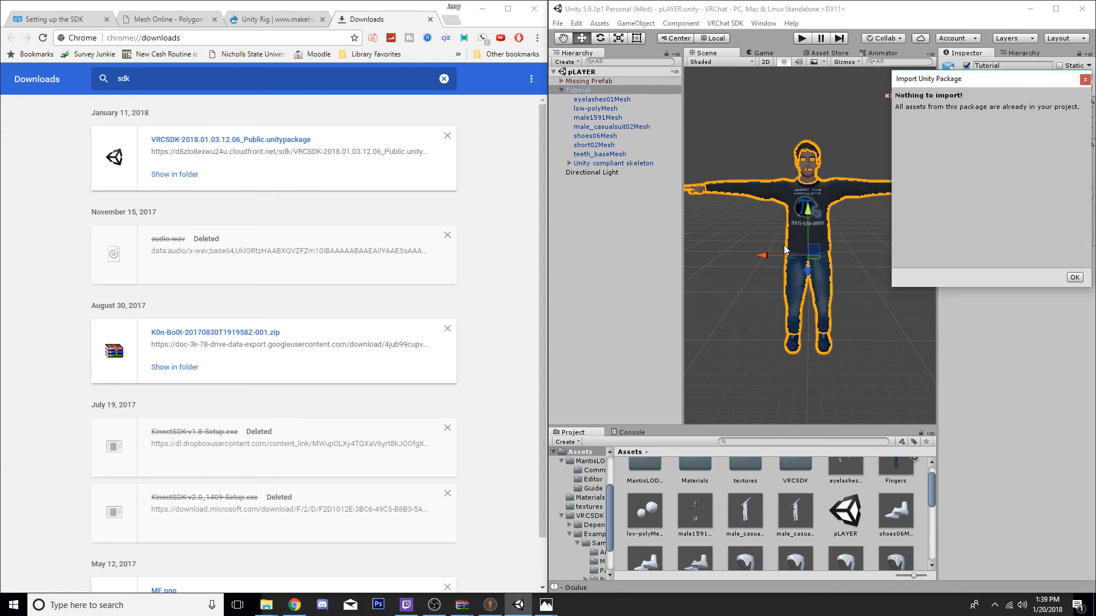
click(1084, 79)
click(757, 208)
click(698, 190)
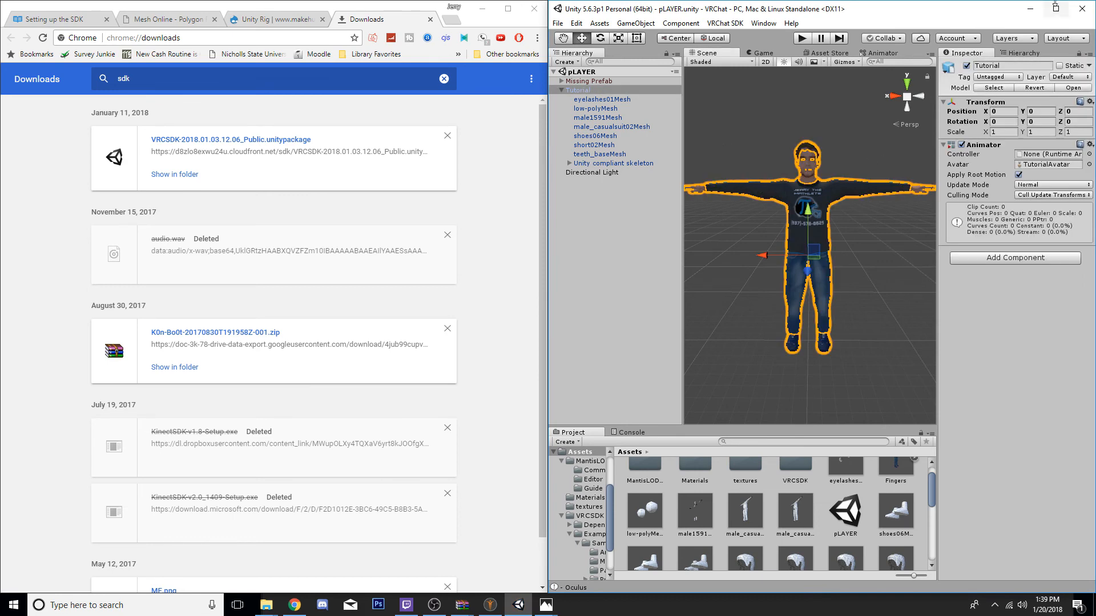
click(1055, 9)
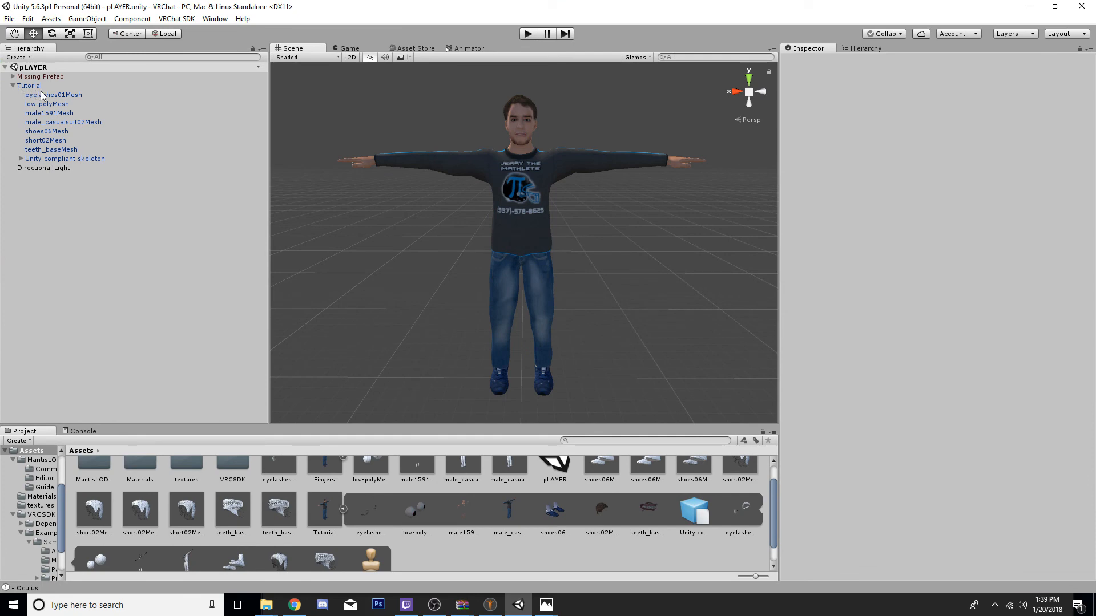
- Add the VRC_Avatar Descriptor script from VRCSDK2 to the Tutorial avatar
click(31, 86)
click(910, 242)
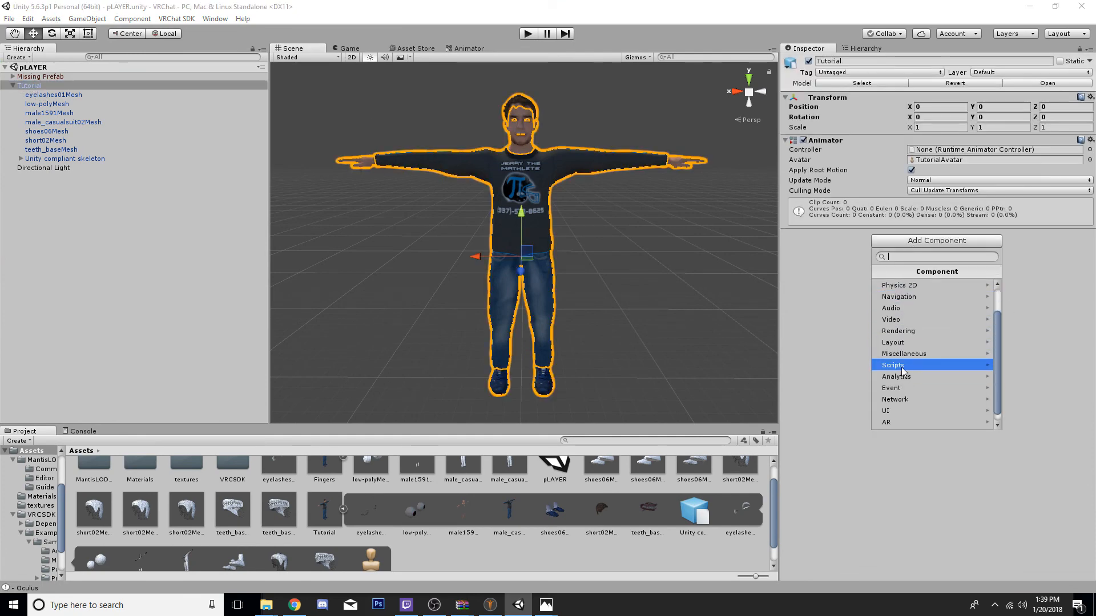
click(893, 365)
scroll(915, 365, up, 3)
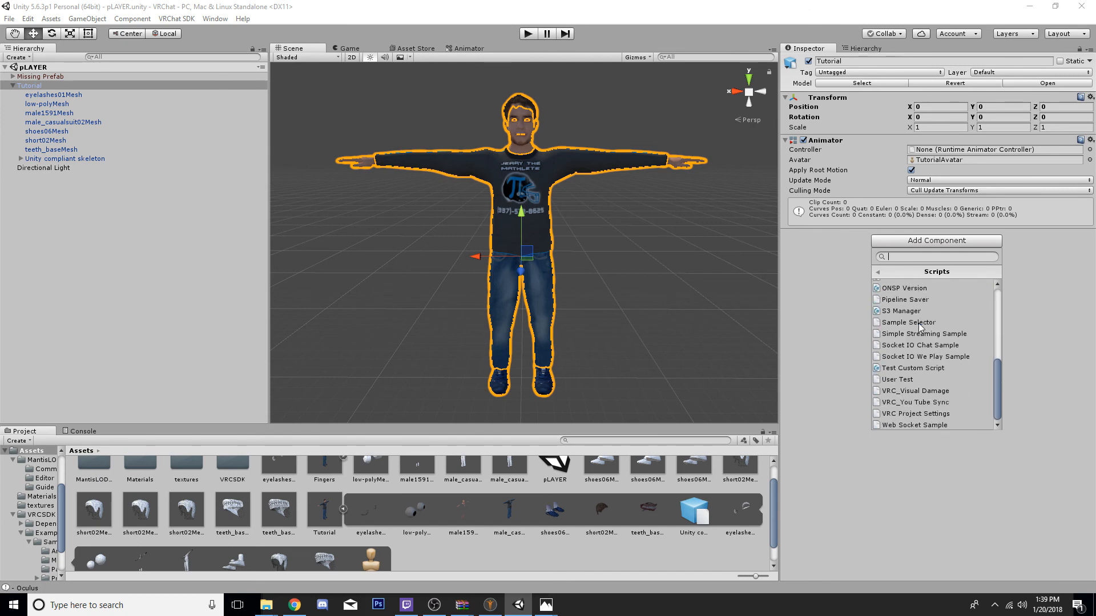
scroll(913, 394, up, 3)
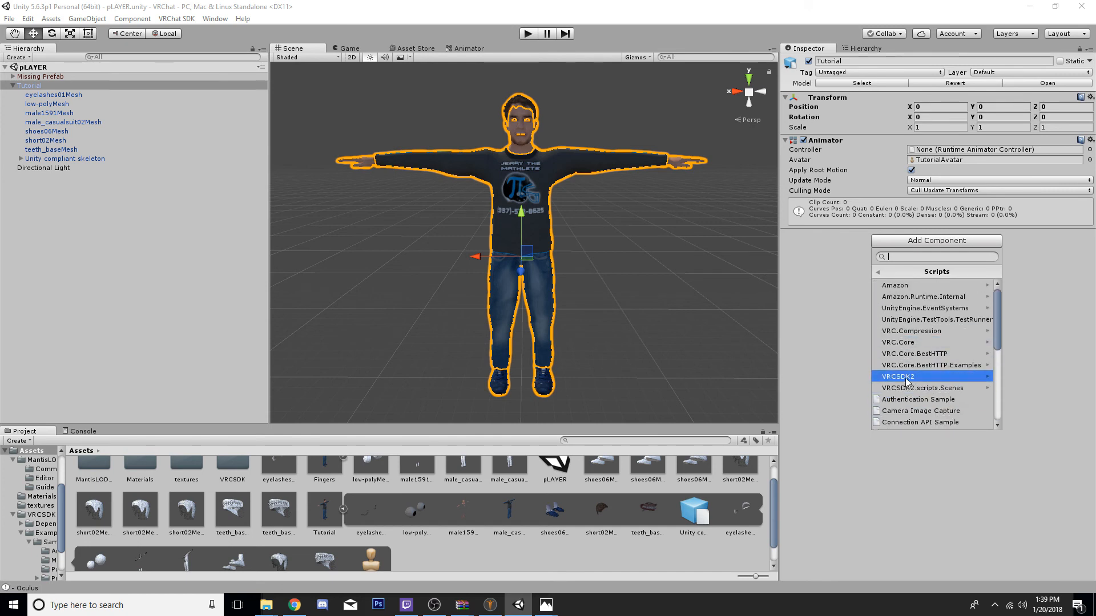
click(906, 377)
scroll(927, 312, down, 7)
scroll(925, 323, down, 4)
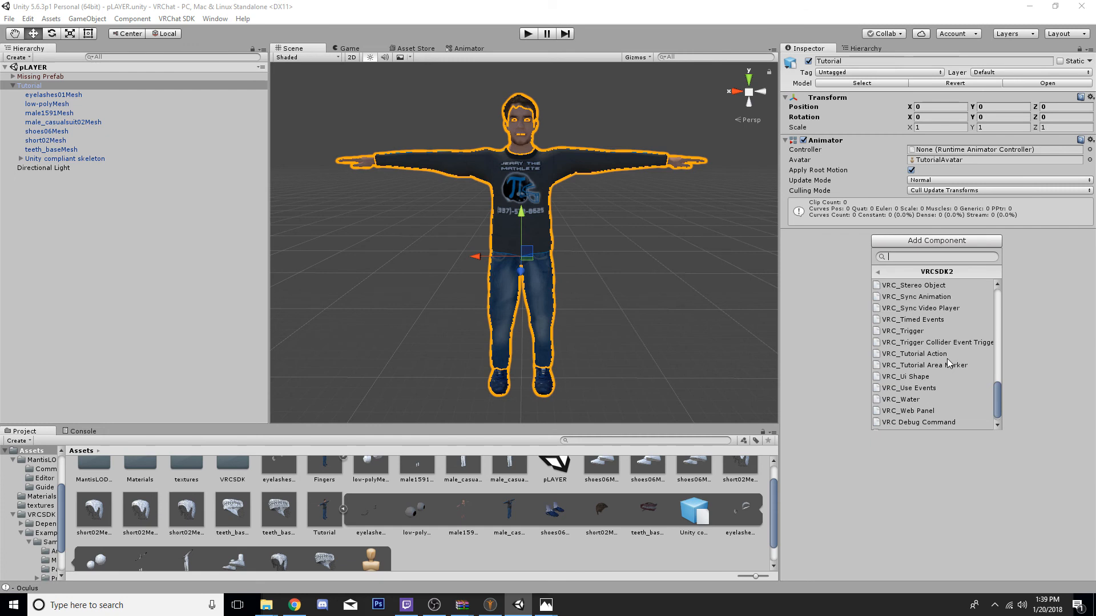
scroll(947, 359, up, 10)
scroll(946, 363, up, 5)
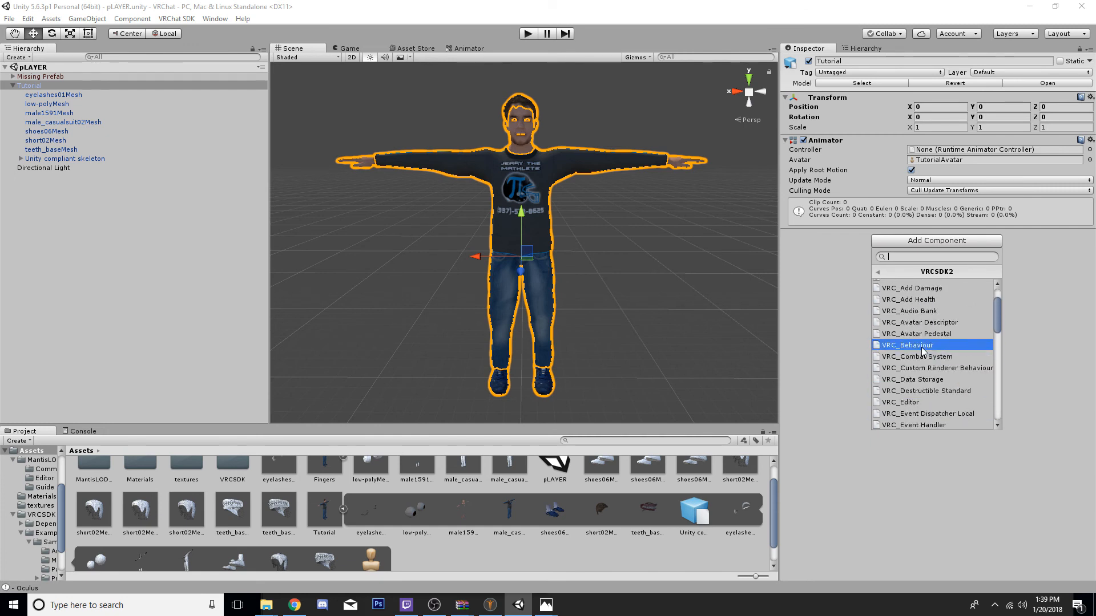
scroll(921, 378, up, 2)
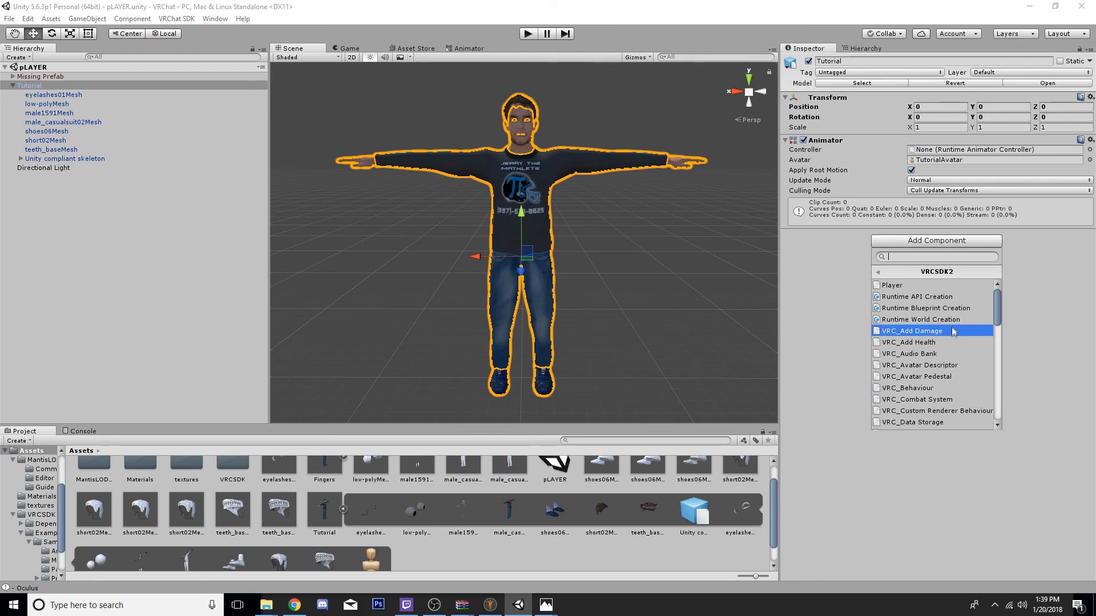
click(944, 366)
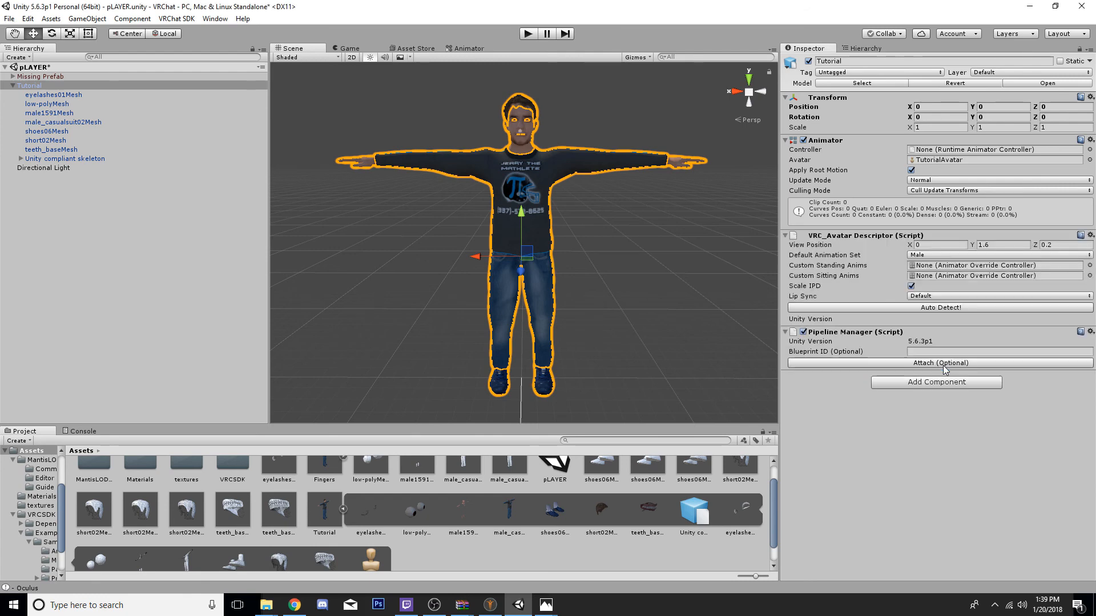
- Set the avatar descriptor's view position Y to 1.67, aligning the view sphere with the avatar's eye height
click(627, 220)
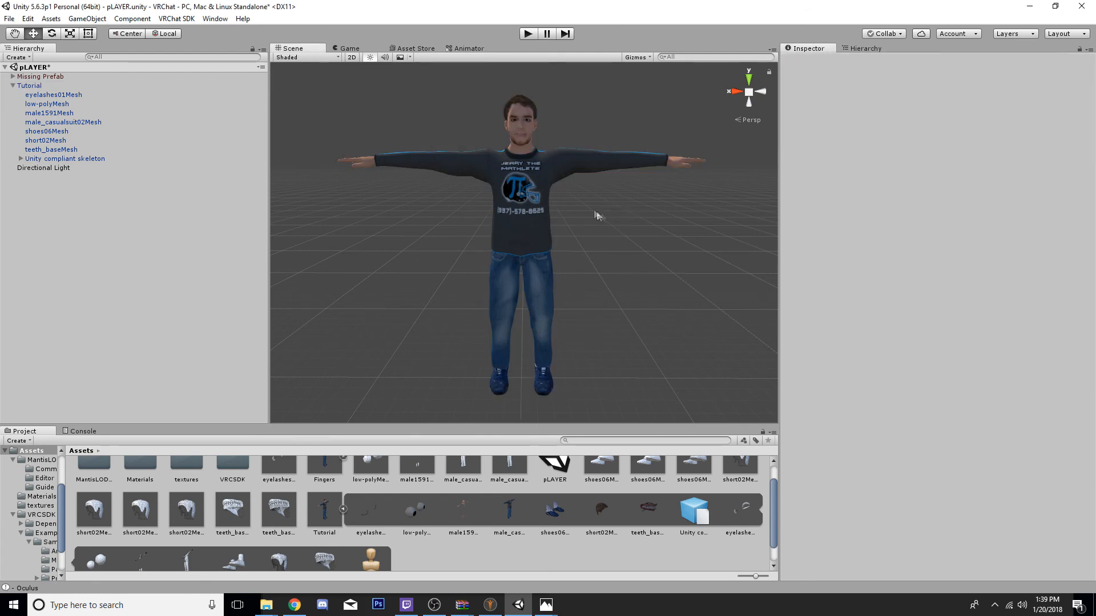
click(499, 161)
right_drag(631, 264, 508, 215)
middle_drag(599, 177, 460, 256)
scroll(460, 256, up, 5)
right_drag(501, 245, 497, 209)
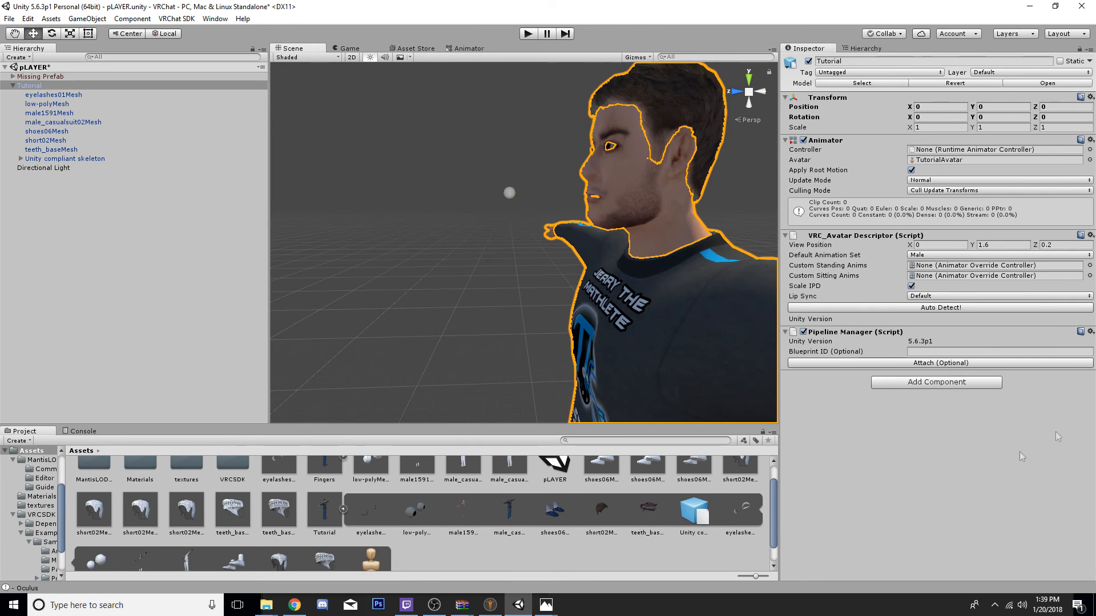
mouse_move(553, 180)
middle_down()
mouse_move(586, 188)
mouse_move(563, 197)
middle_up()
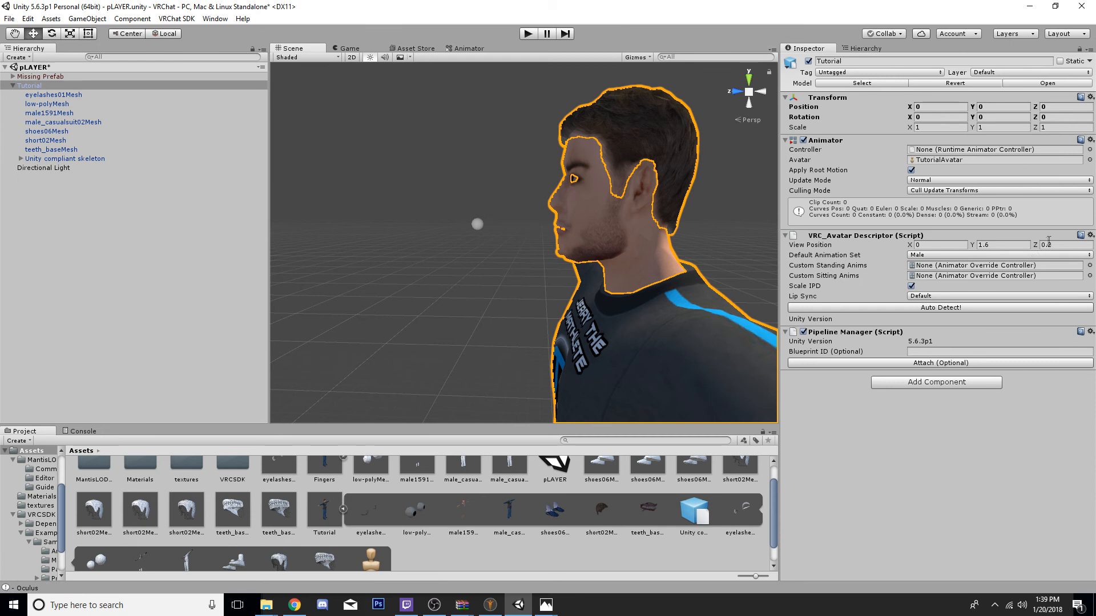
click(1013, 245)
text(1.7)
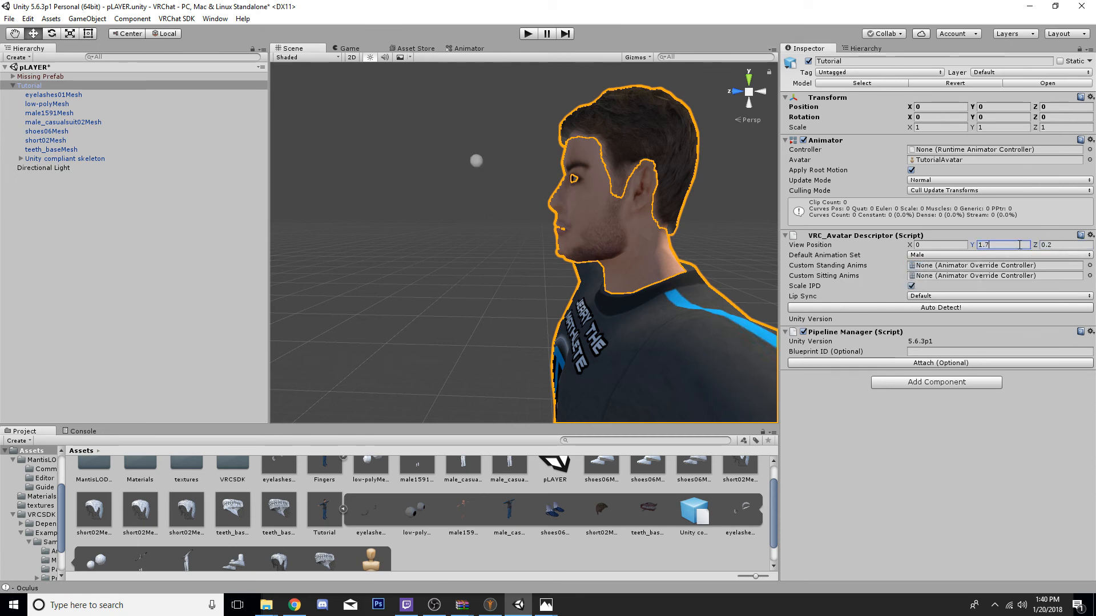
key(BackSpace)
text(64)
key(BackSpace)
text(7)
- Set the view position Z to 0.15 and check the sphere's distance from the avatar's face
click(1059, 244)
key(BackSpace)
text(17)
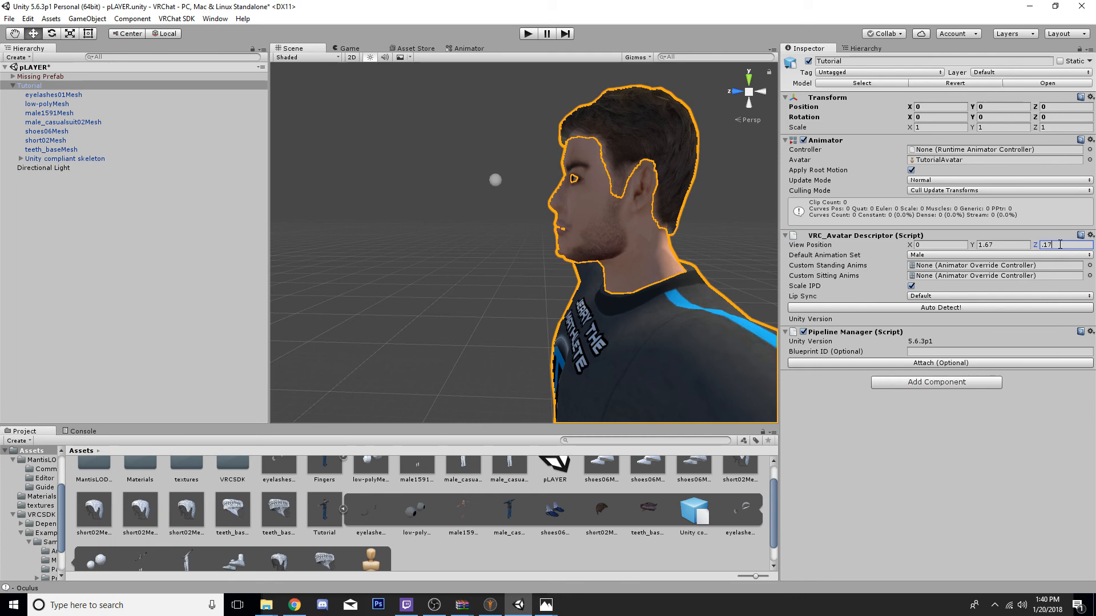
key(BackSpace)
text(5)
drag(549, 194, 521, 198)
click(586, 188)
right_drag(565, 177, 546, 191)
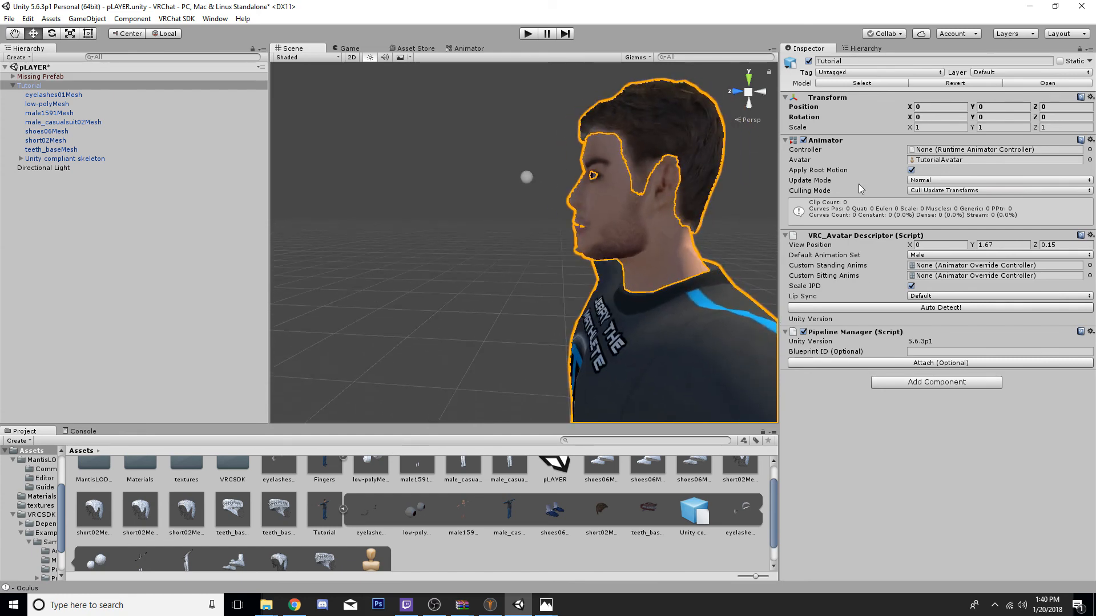
scroll(512, 206, down, 5)
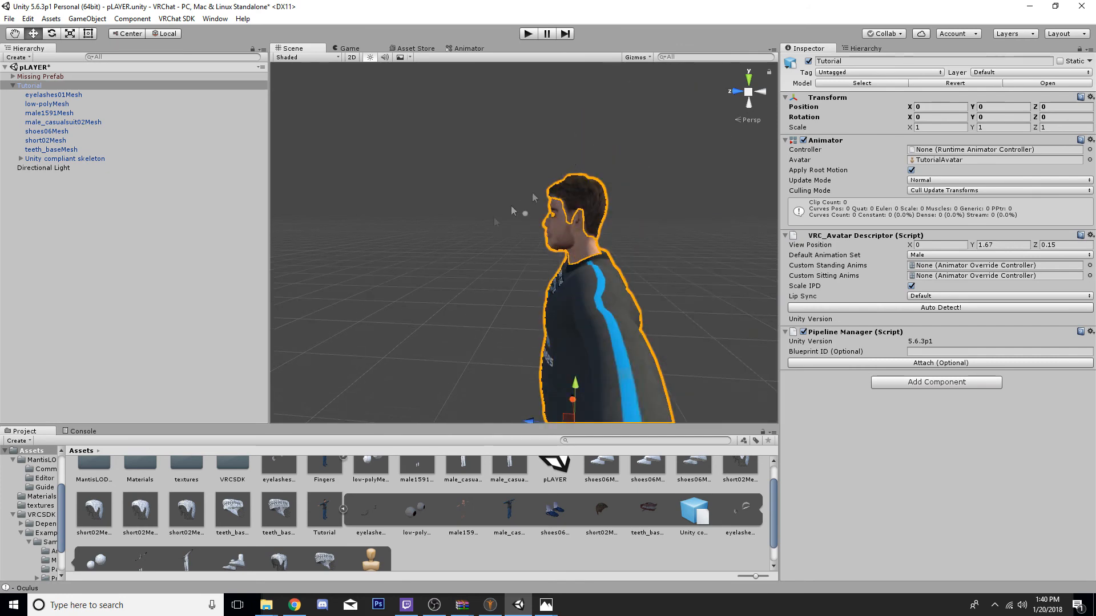
- Review the account, API and publish options in the VRChat SDK settings, and close them
click(177, 19)
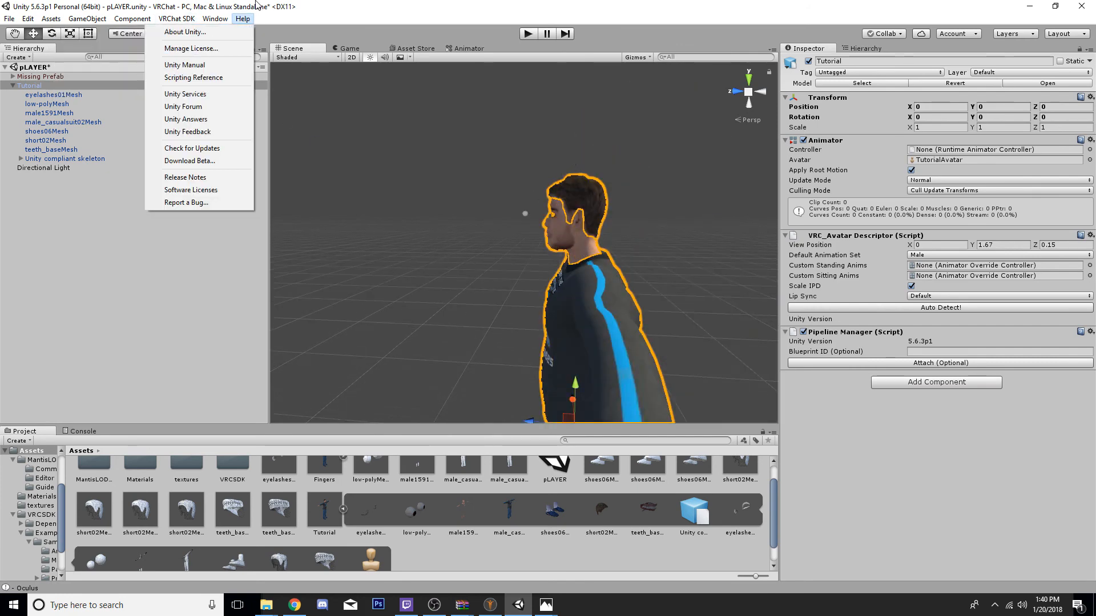
click(132, 32)
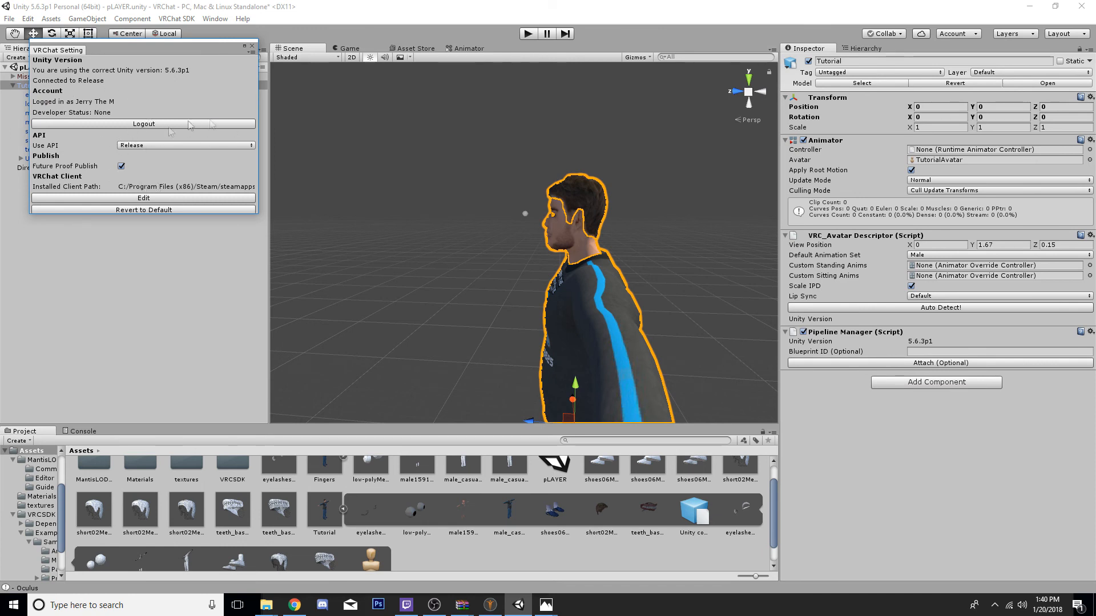
click(166, 146)
click(82, 155)
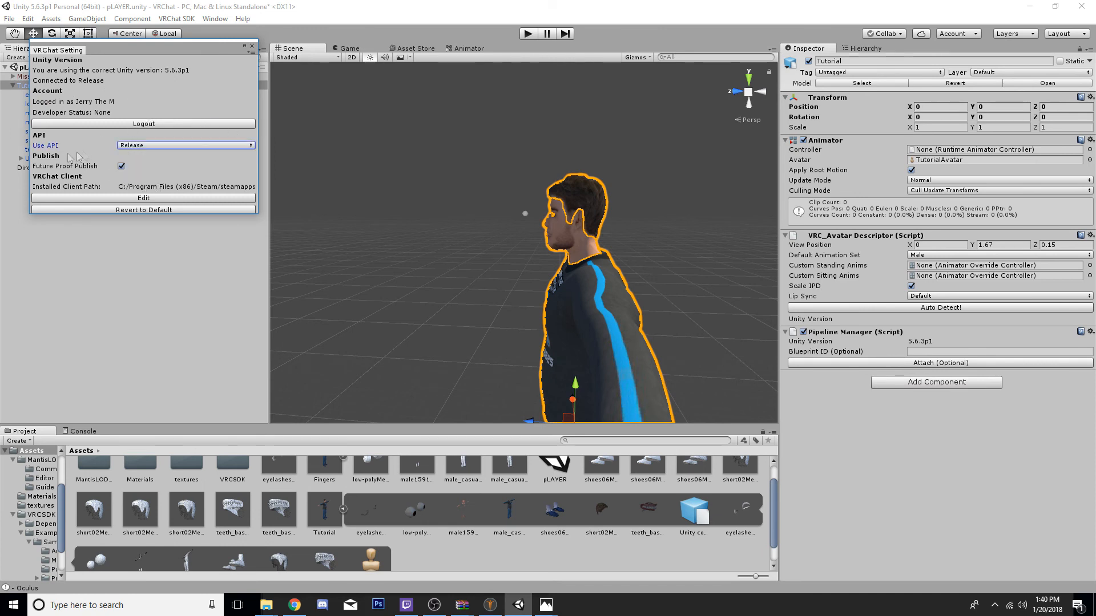
click(252, 47)
- Check the Tutorial avatar's build requirements in the VRChat build control panel and close the panel
click(176, 18)
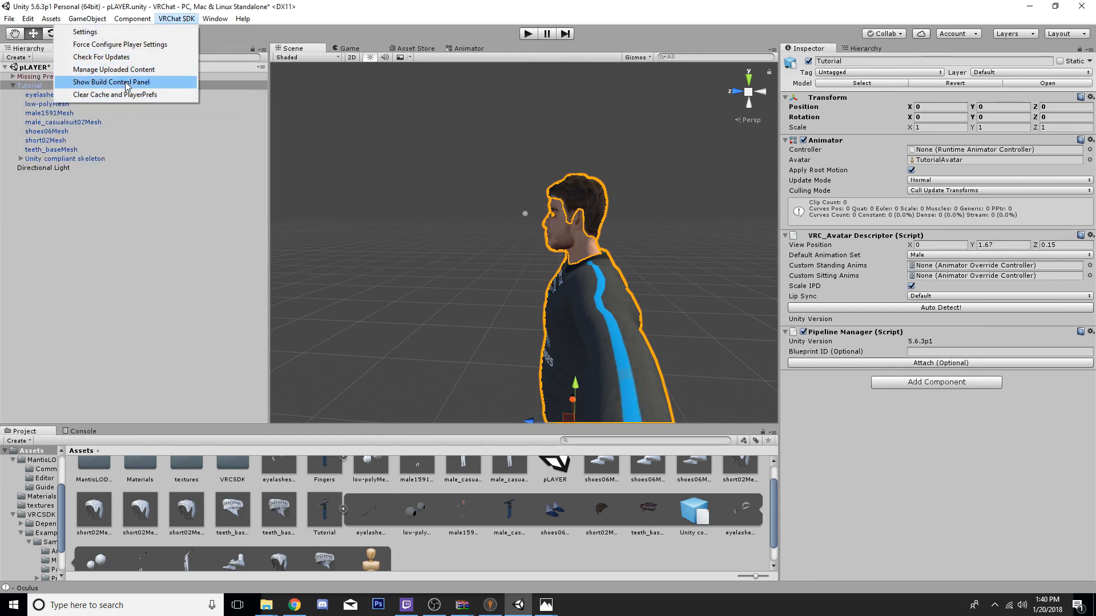
click(108, 82)
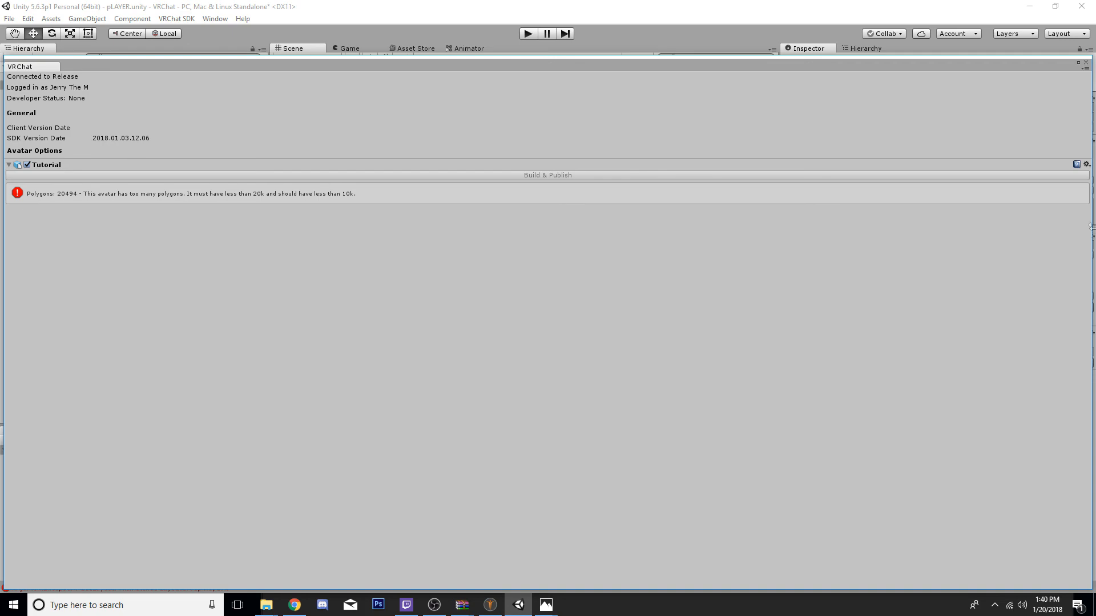
click(1087, 63)
- Deselect the avatar and examine its whole body from the side and the front
click(465, 250)
drag(458, 290, 569, 299)
middle_drag(540, 307, 604, 272)
right_drag(550, 269, 673, 293)
middle_drag(354, 183, 474, 211)
scroll(474, 212, down, 5)
right_drag(442, 299, 606, 294)
middle_drag(379, 283, 587, 221)
- Place Unity beside the MantisLODEditorOnline (1).zip archive in WinRAR and go up to the archive level containing the MantisLODEditor folder
drag(440, 6, 1095, 234)
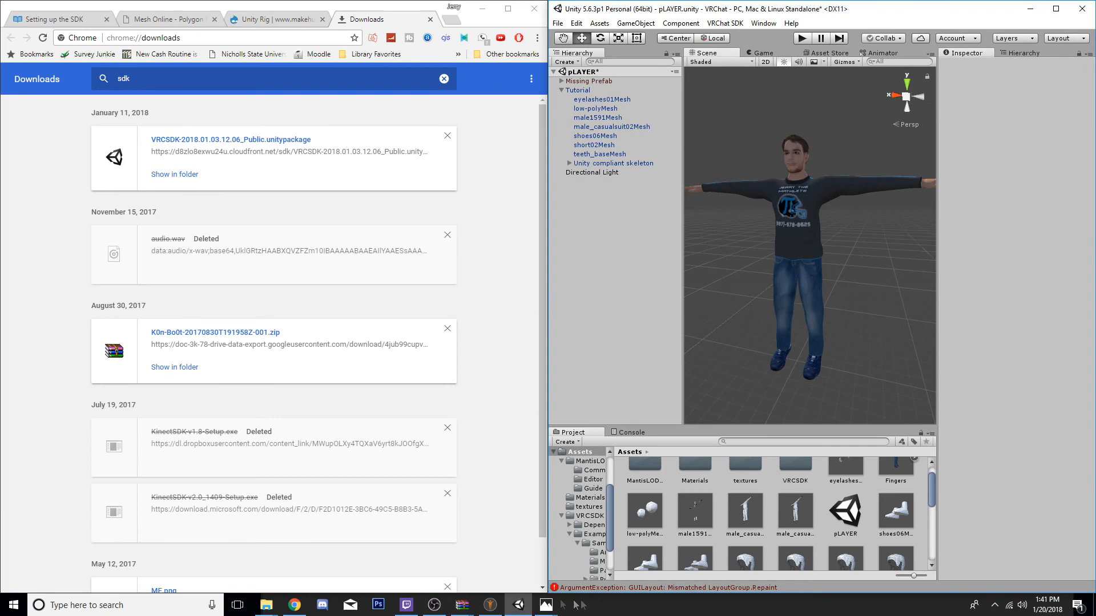
mouse_move(478, 608)
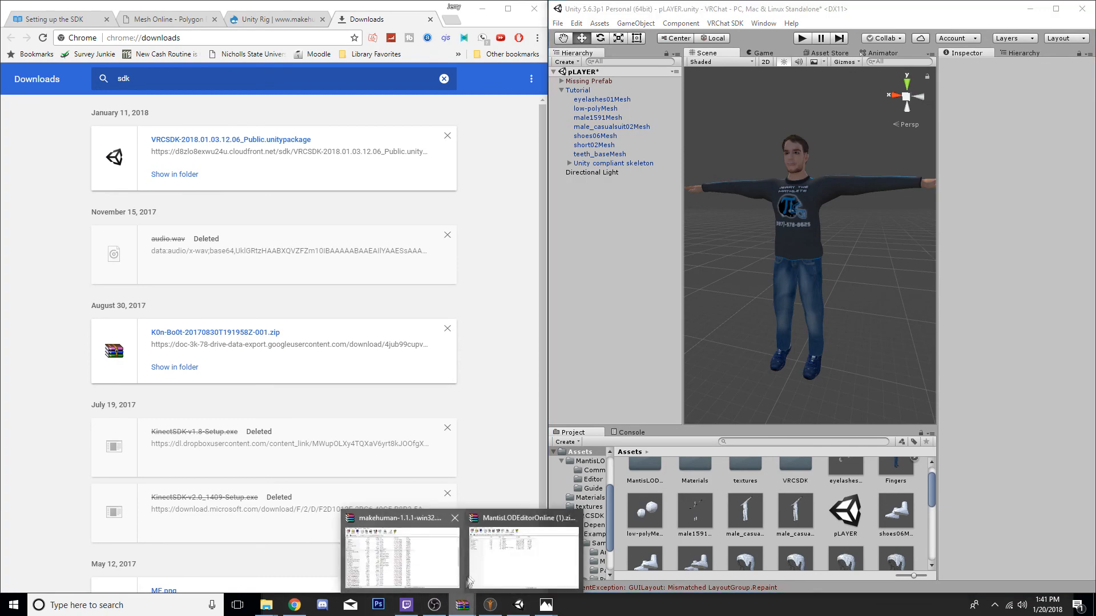
click(489, 558)
drag(608, 178, 2, 273)
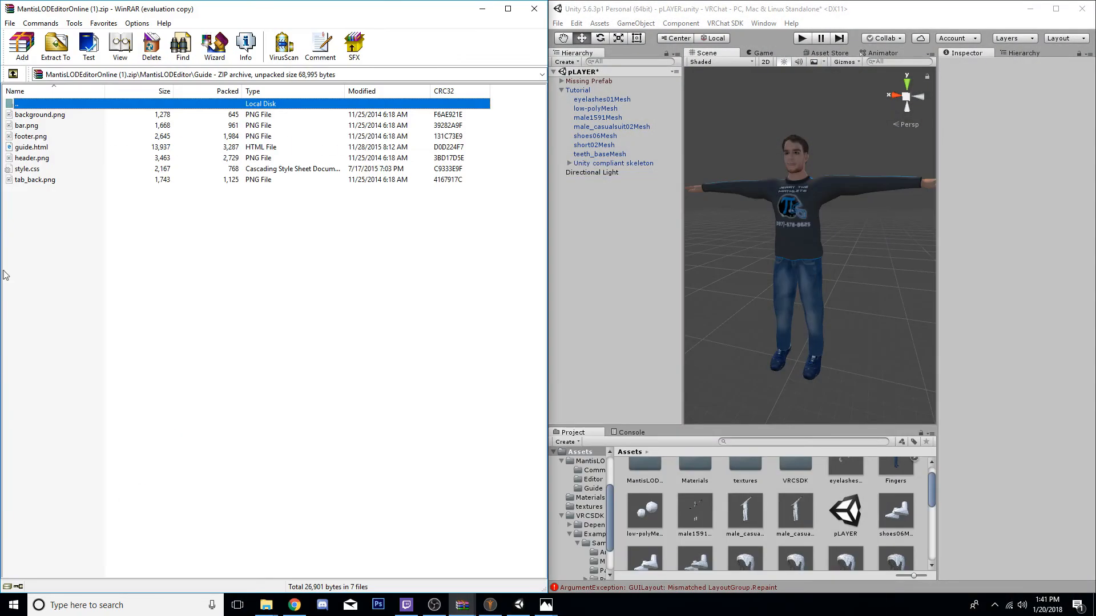
click(12, 75)
click(14, 75)
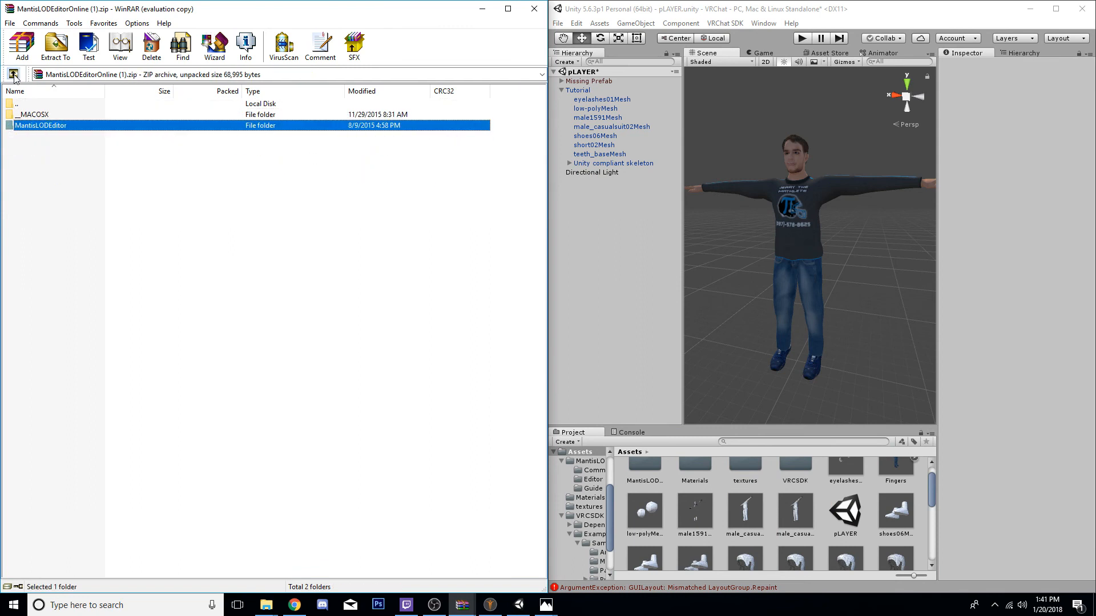
- Try to copy the MantisLODEditor folder from the archive into the Unity project's Assets folder, then cancel the copy
click(80, 212)
drag(73, 127, 639, 453)
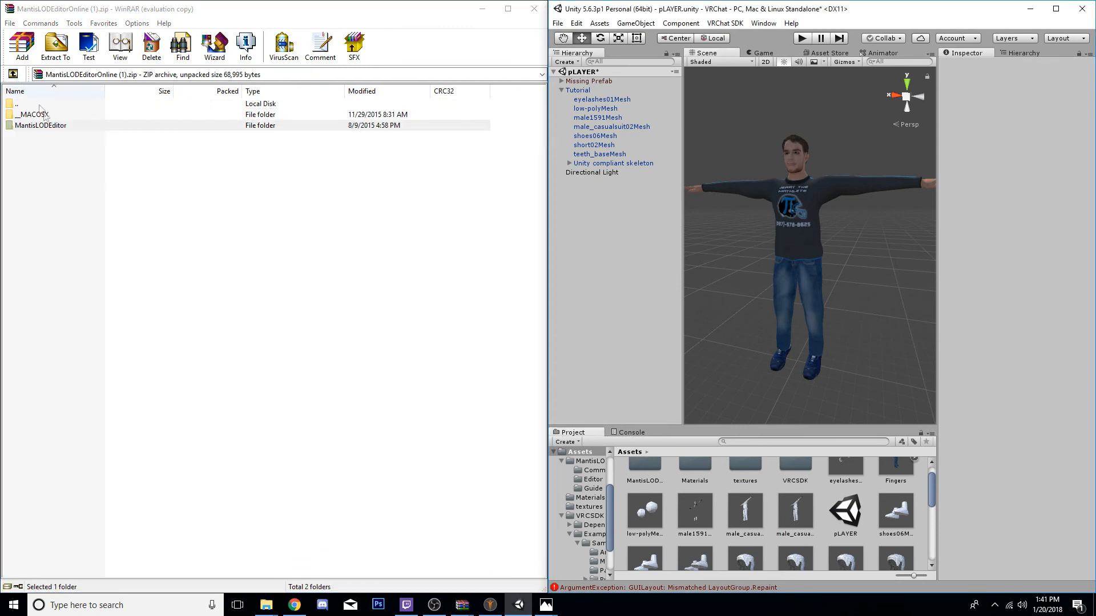
drag(43, 126, 675, 508)
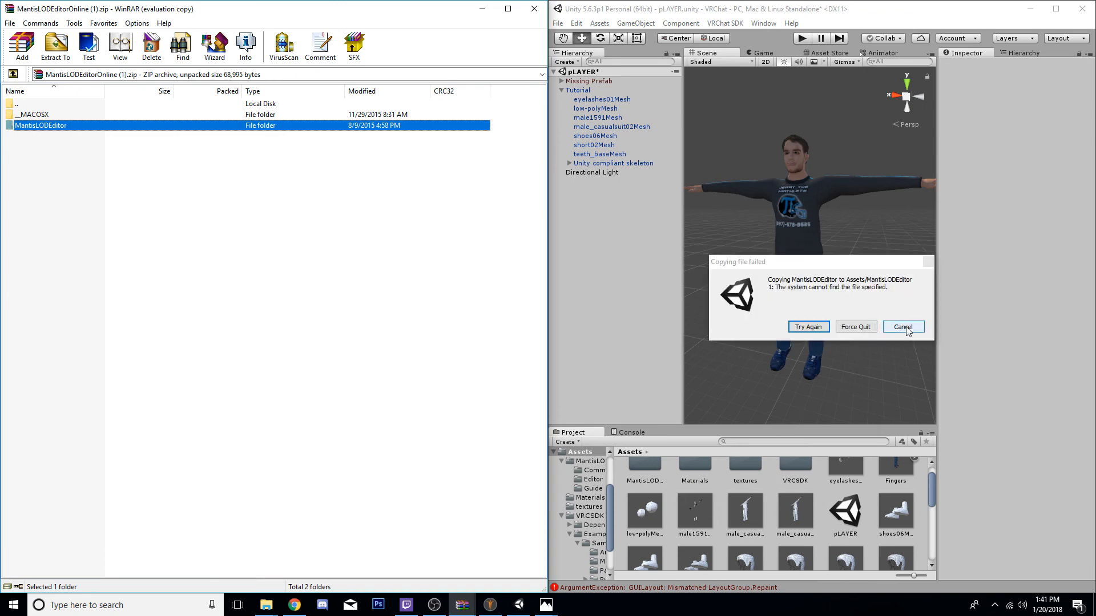
click(903, 327)
drag(127, 8, 1, 200)
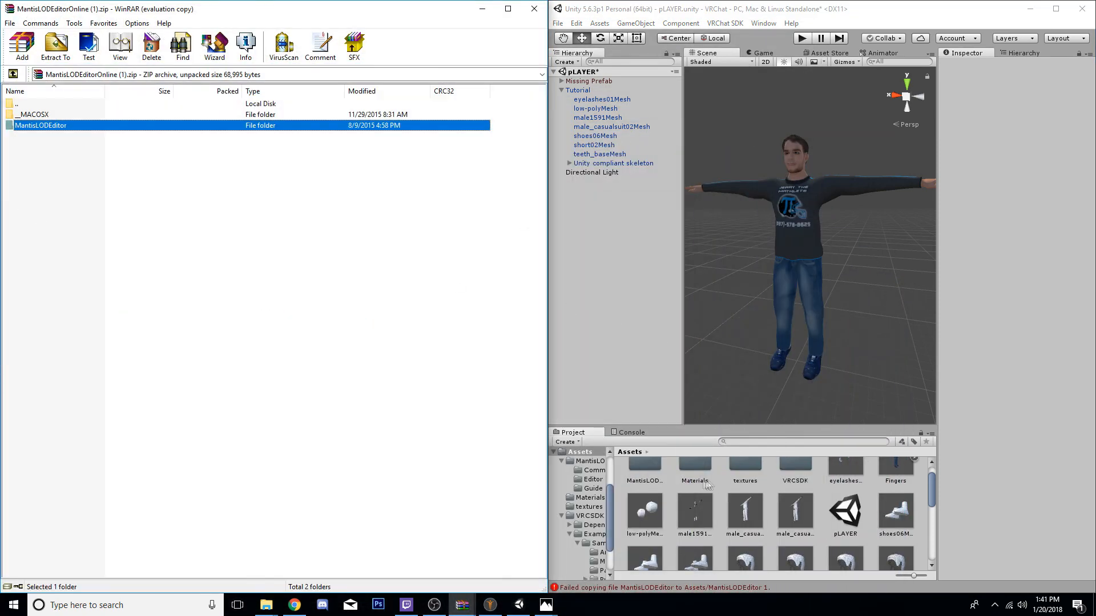
- Maximize the Unity window and examine the avatar's head and upper body
middle_drag(832, 143, 825, 164)
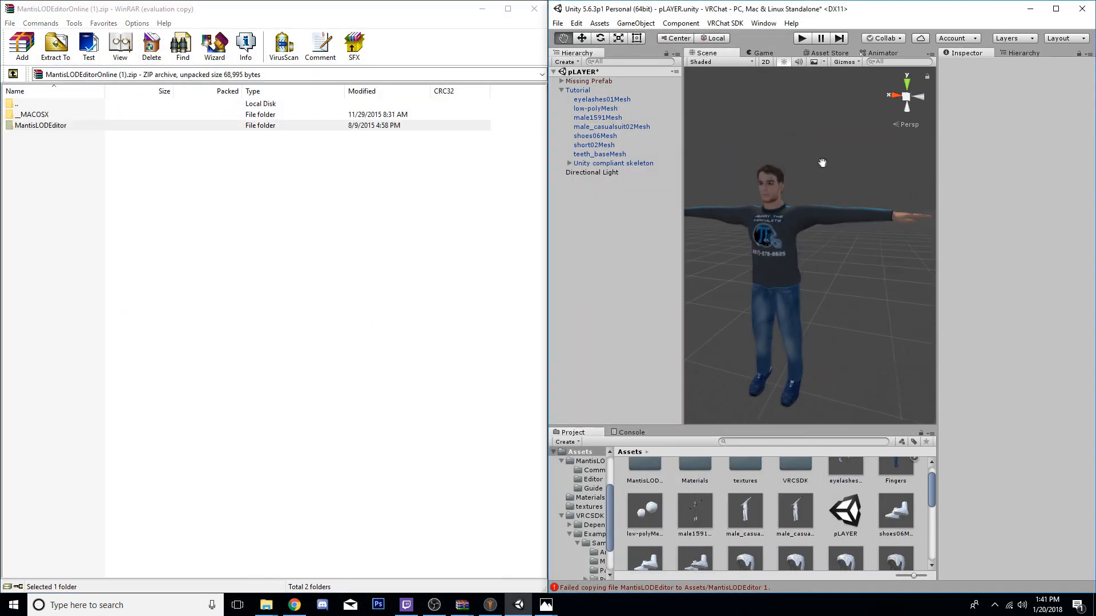
scroll(825, 164, up, 3)
double_click(938, 5)
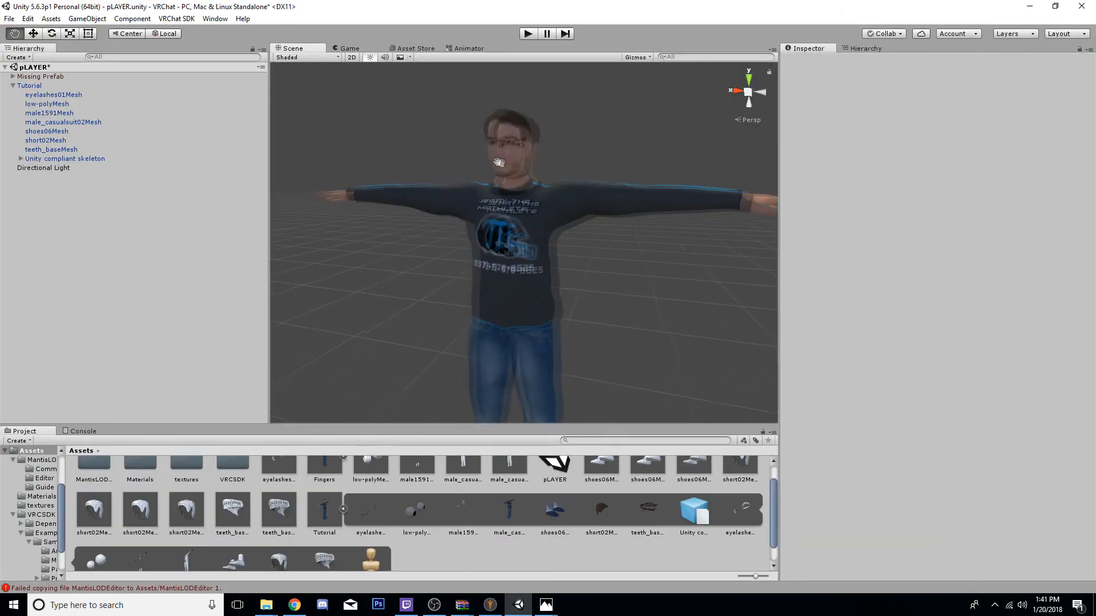
scroll(479, 172, up, 5)
scroll(488, 175, down, 3)
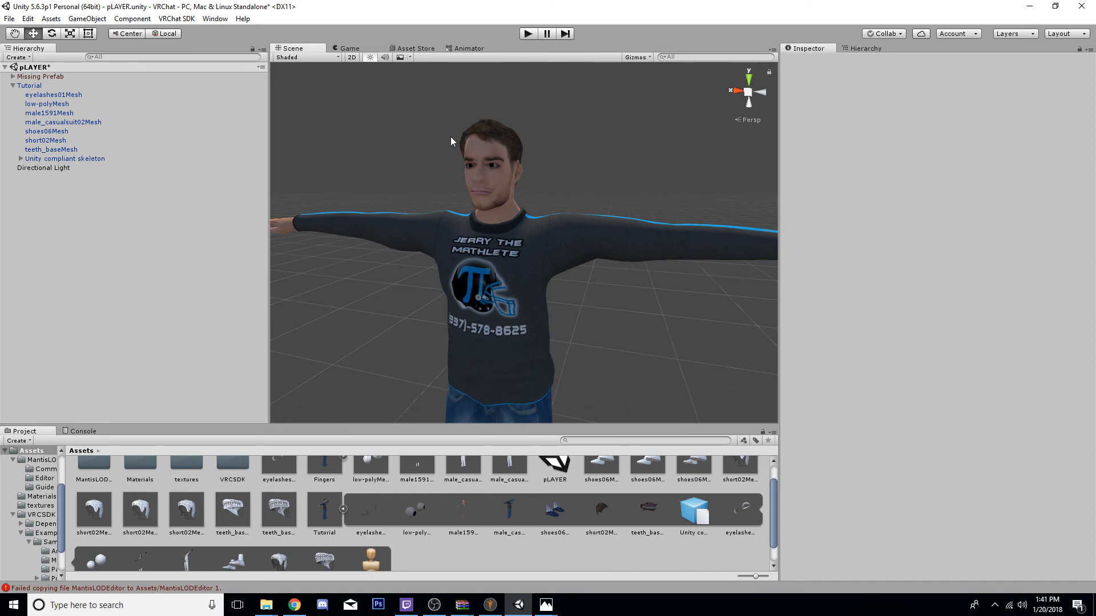
click(507, 179)
scroll(536, 157, down, 2)
scroll(542, 159, up, 2)
- Select the avatar's eyelashes01Mesh, examine the face up close and deselect the mesh
click(57, 104)
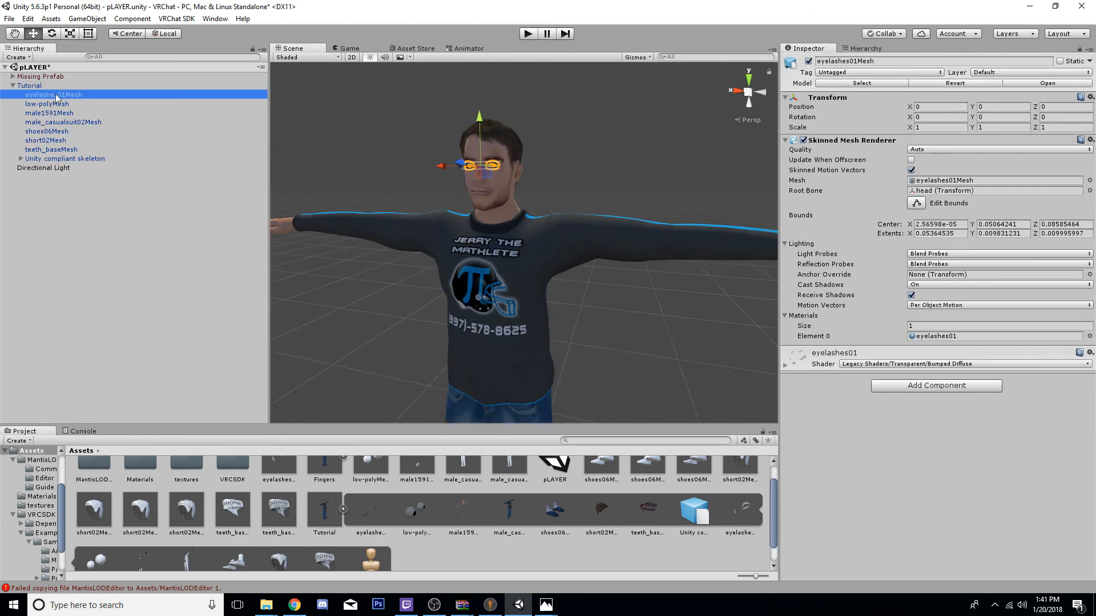
key(Up)
scroll(451, 98, up, 5)
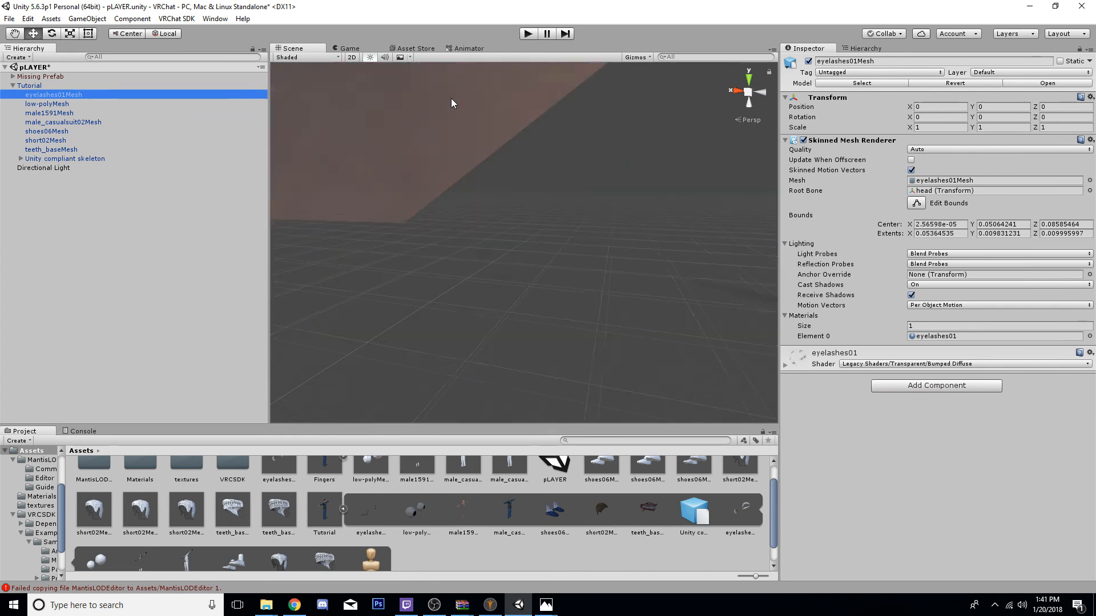
scroll(450, 98, down, 3)
middle_drag(450, 98, 464, 121)
scroll(464, 121, up, 2)
click(538, 98)
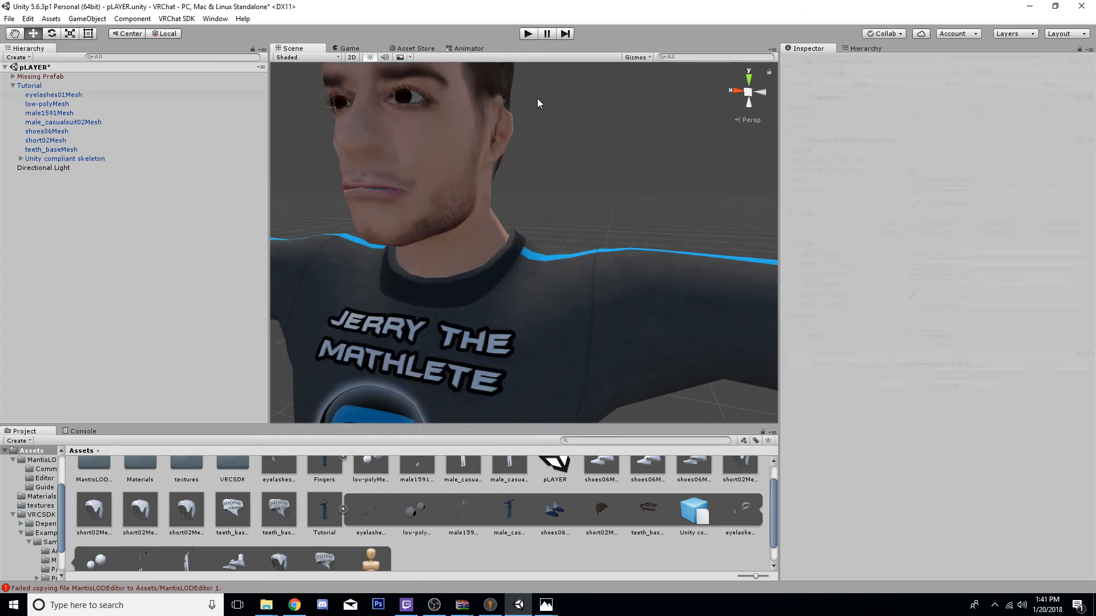
- Go through the avatar's eyelash, eye, body, casual suit and shoe meshes to examine which part each one covers
click(45, 101)
key(Up)
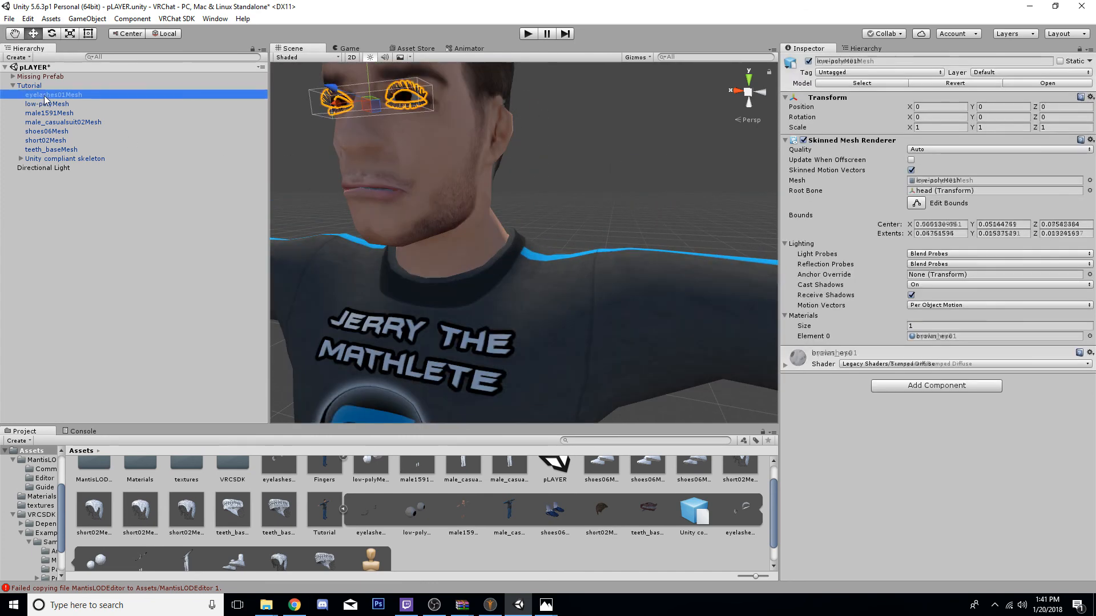
key(Down)
key(Down)
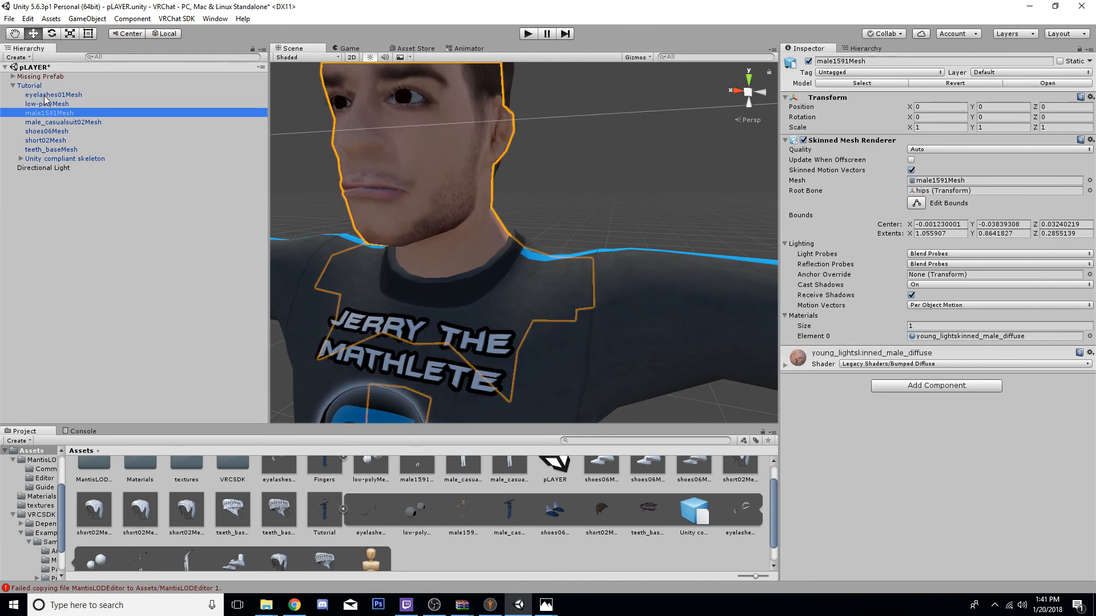
key(f)
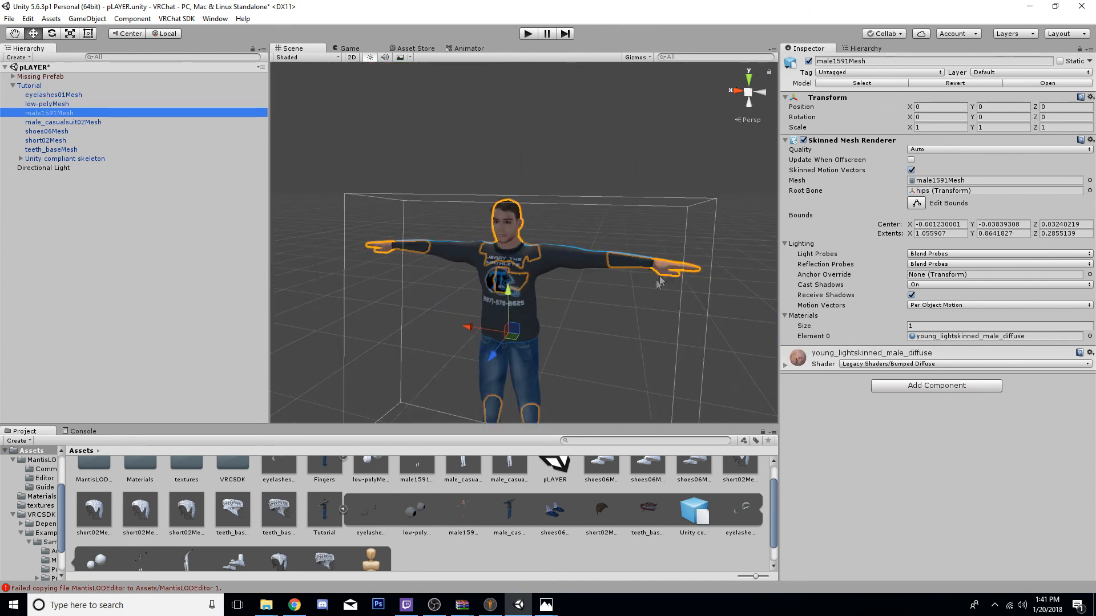
key(Down)
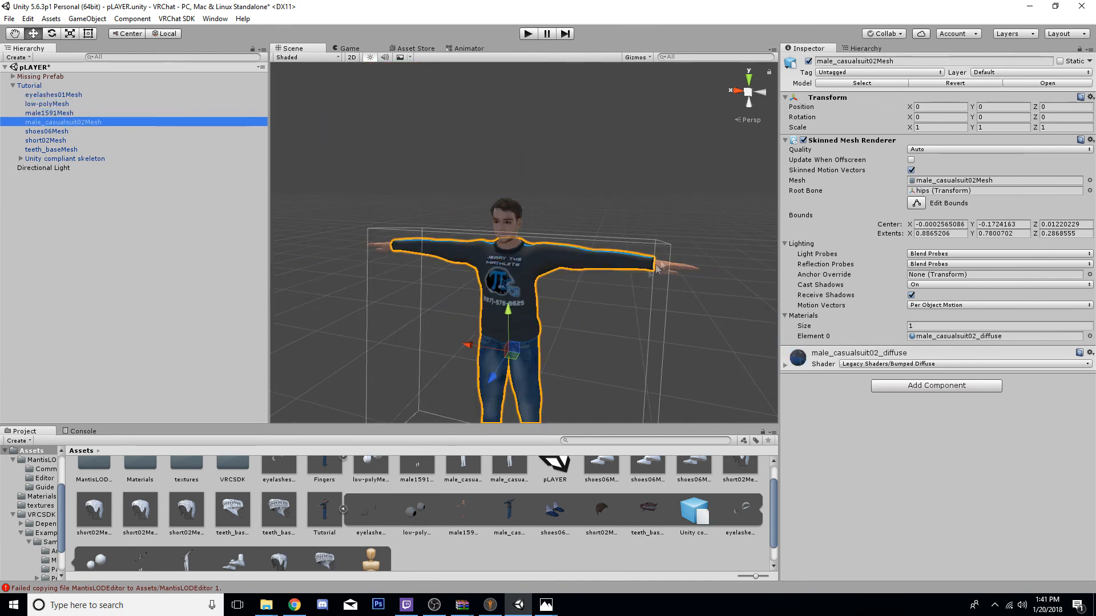
key(Down)
middle_drag(399, 334, 447, 282)
scroll(447, 282, down, 2)
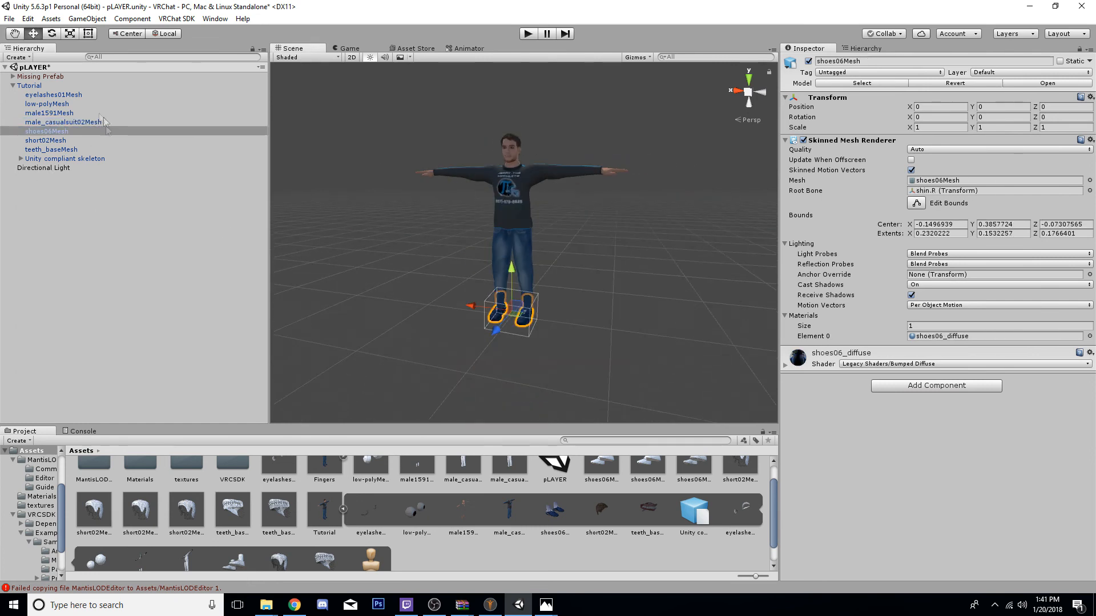
- Select the short02Mesh hair, examine it on the avatar's head and deselect it
click(45, 140)
scroll(530, 114, up, 3)
middle_drag(530, 114, 499, 98)
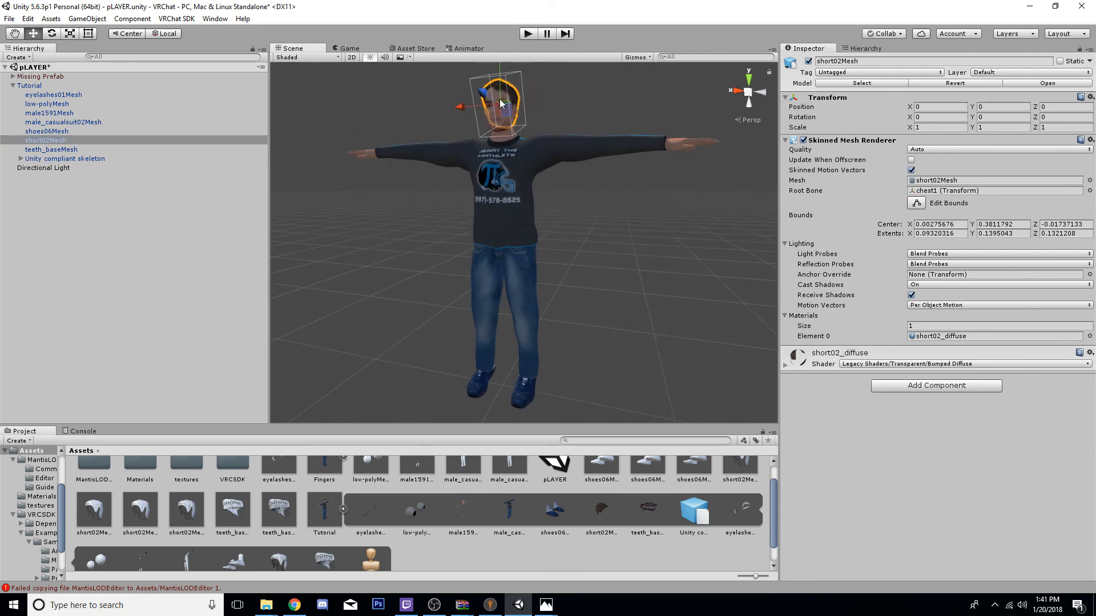
scroll(499, 98, up, 6)
scroll(496, 147, down, 4)
click(638, 249)
alt+drag(638, 249, 599, 122)
scroll(602, 160, down, 3)
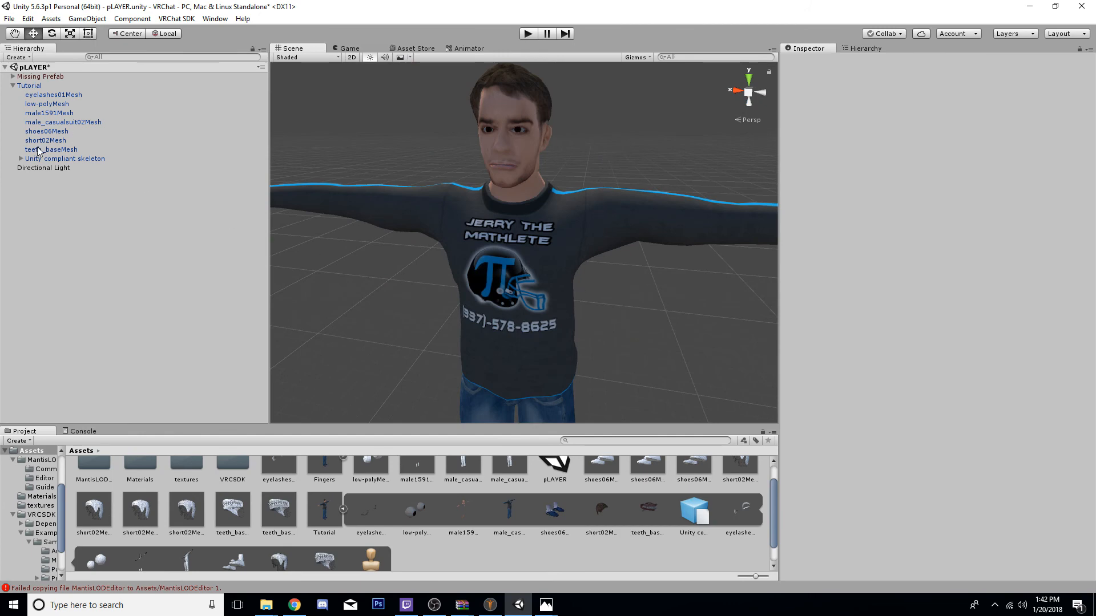
- Add the Mantis LOD Editor component to male_casualsuit02Mesh
click(40, 123)
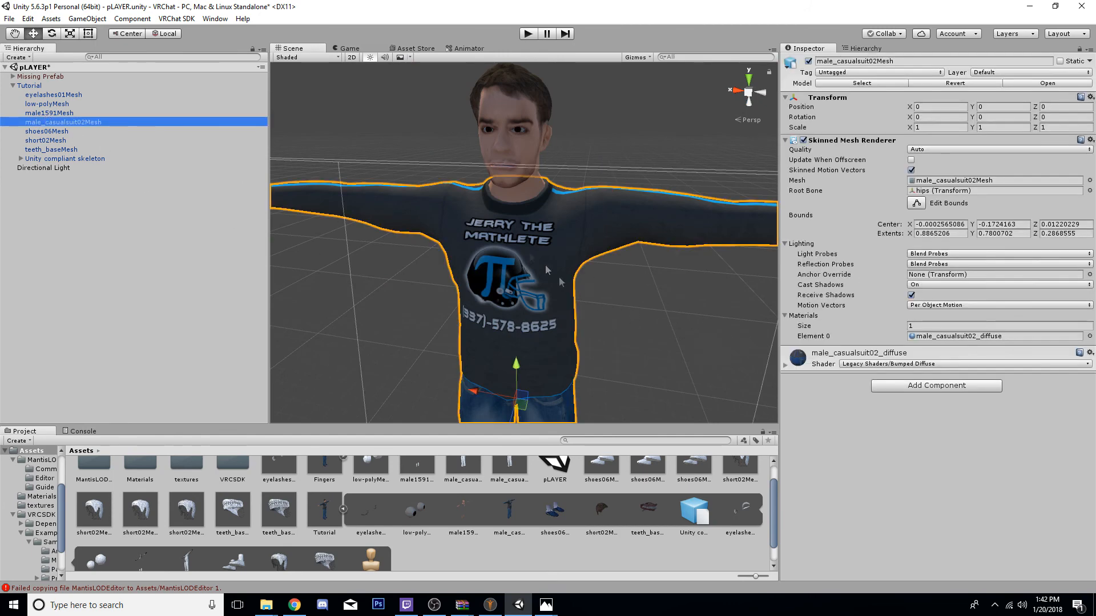
click(84, 232)
click(71, 123)
click(211, 18)
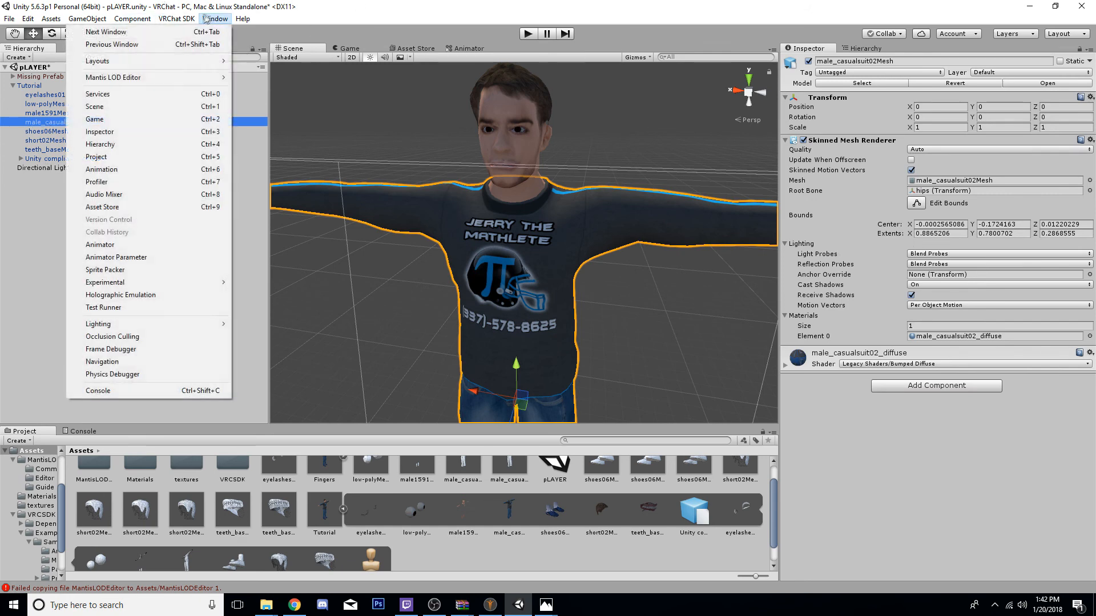
mouse_move(113, 77)
mouse_move(190, 77)
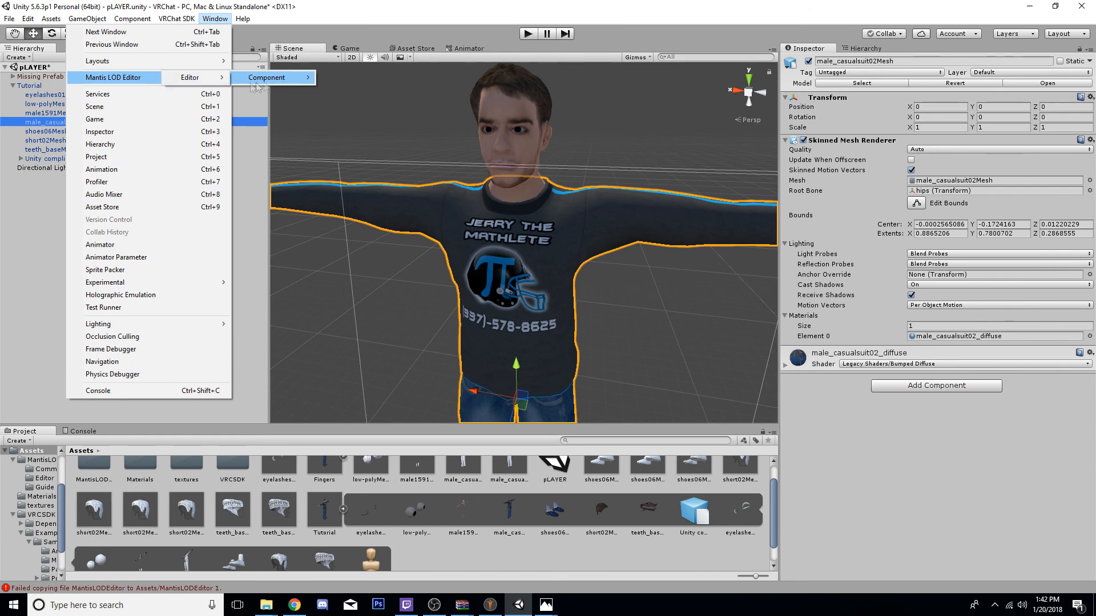
click(268, 78)
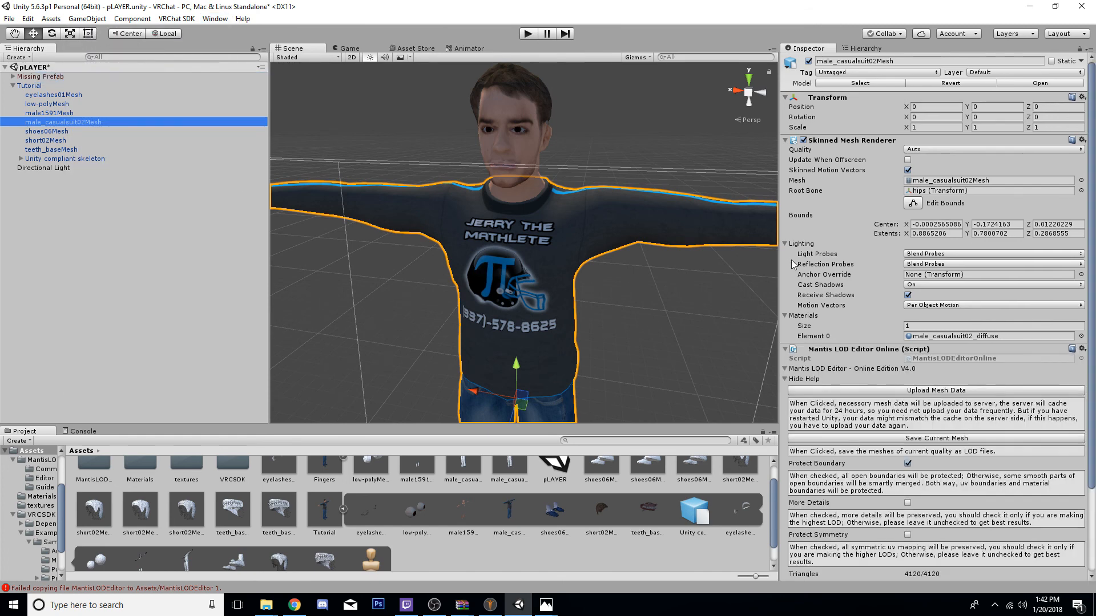
- Upload the casual suit's mesh data in the Mantis LOD Editor and lower its quality to 99.6
scroll(996, 366, down, 3)
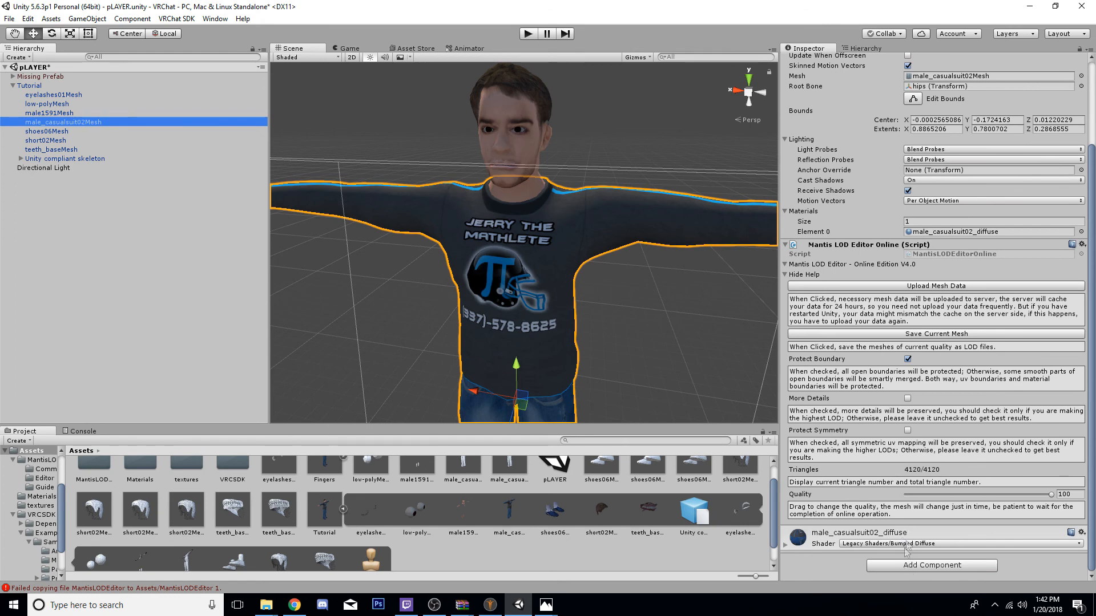
click(1092, 490)
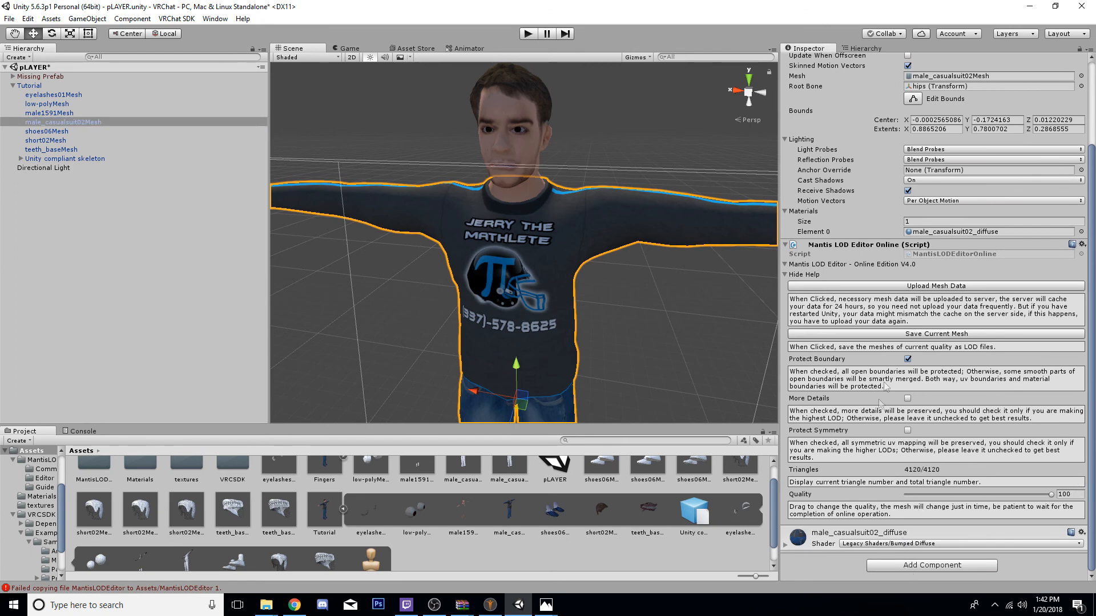
click(937, 286)
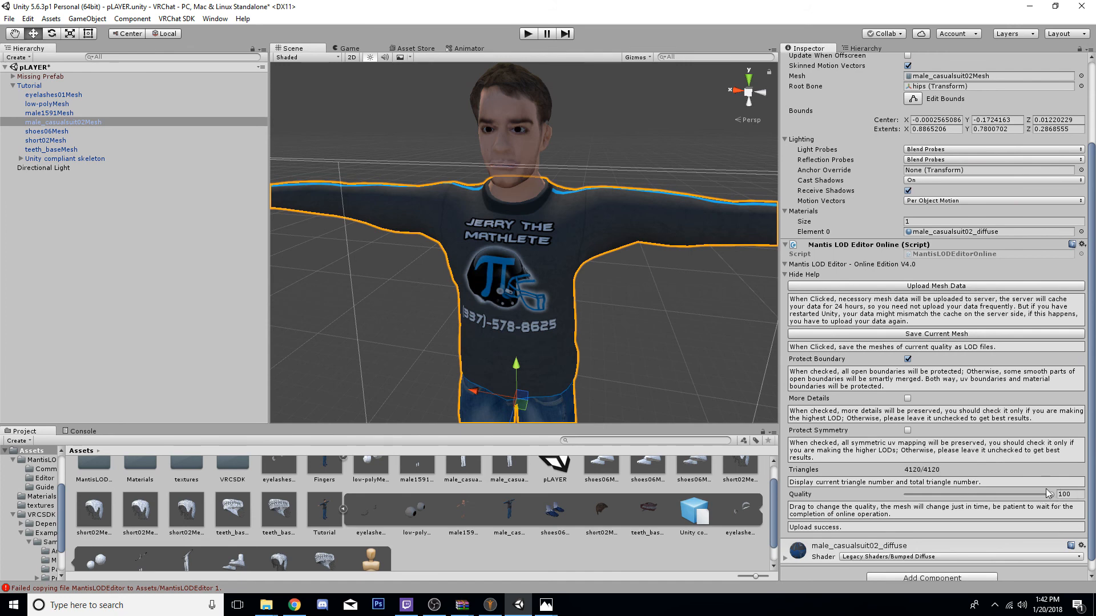
drag(1051, 495, 1035, 497)
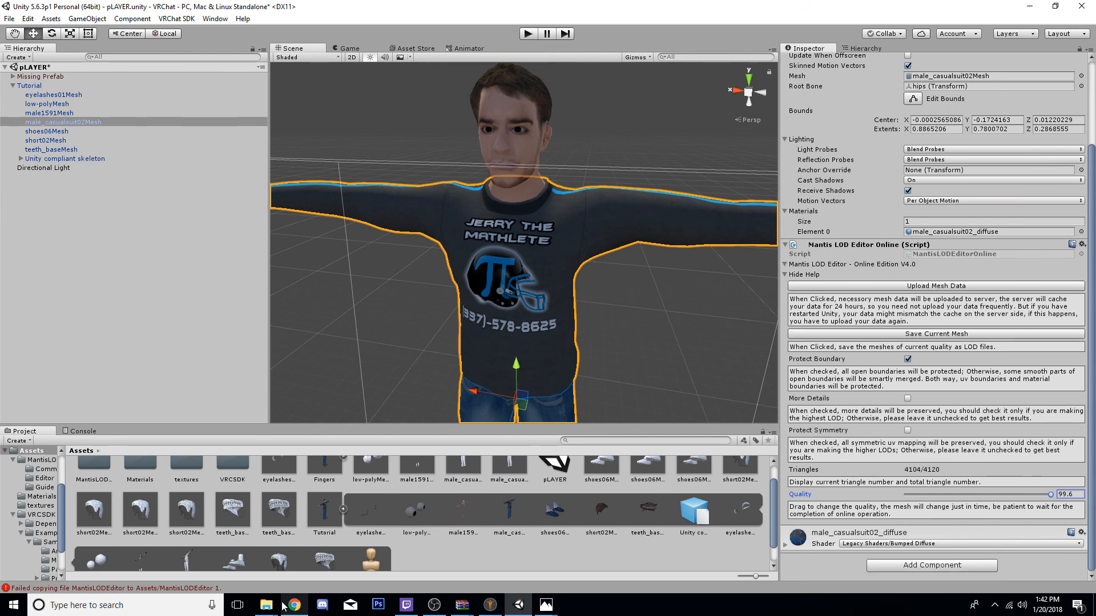
- Switch to the Desktop folder in File Explorer, search it for 45 and minimize the window
mouse_move(266, 605)
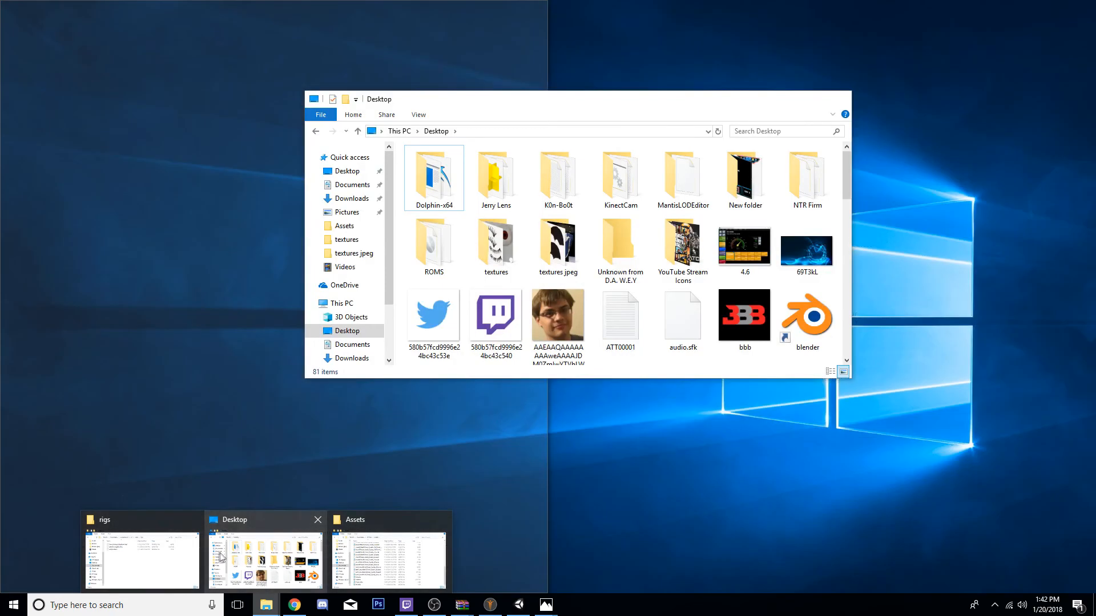
click(222, 557)
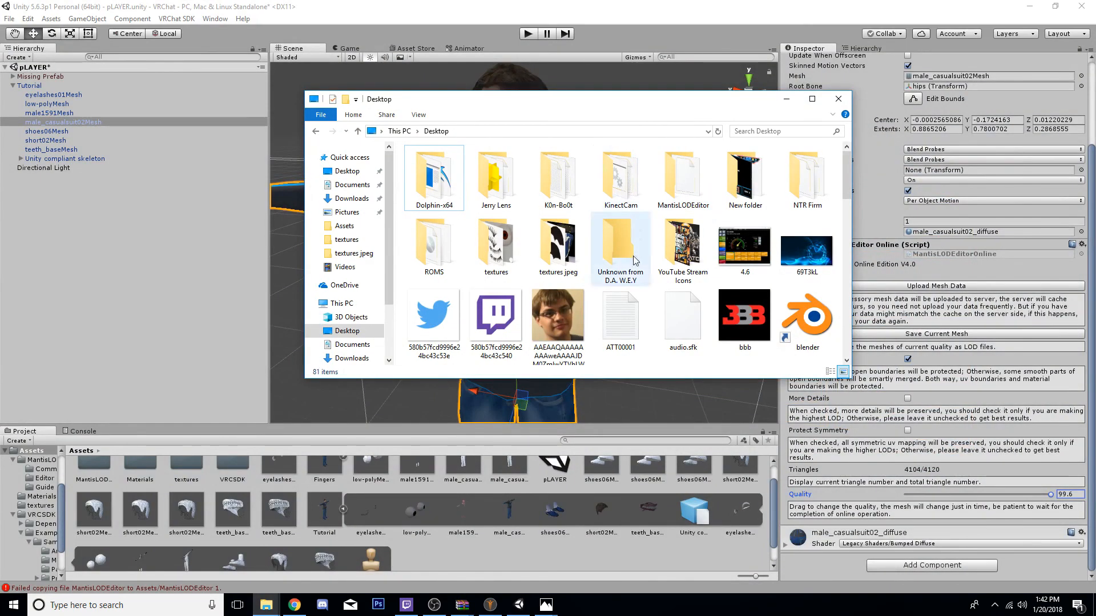
scroll(650, 150, down, 5)
click(770, 131)
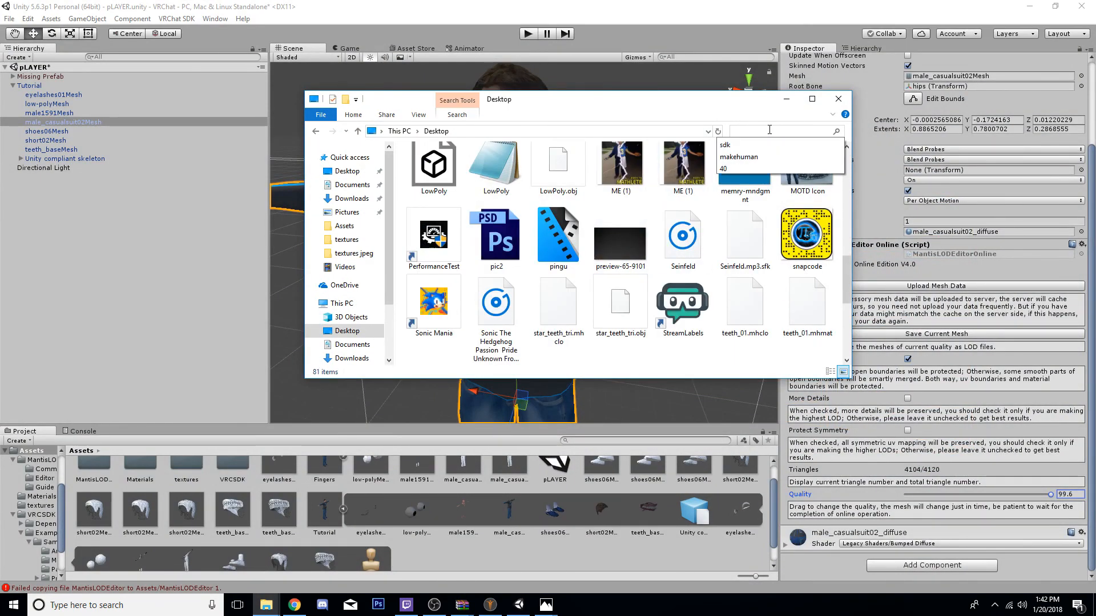
text(45)
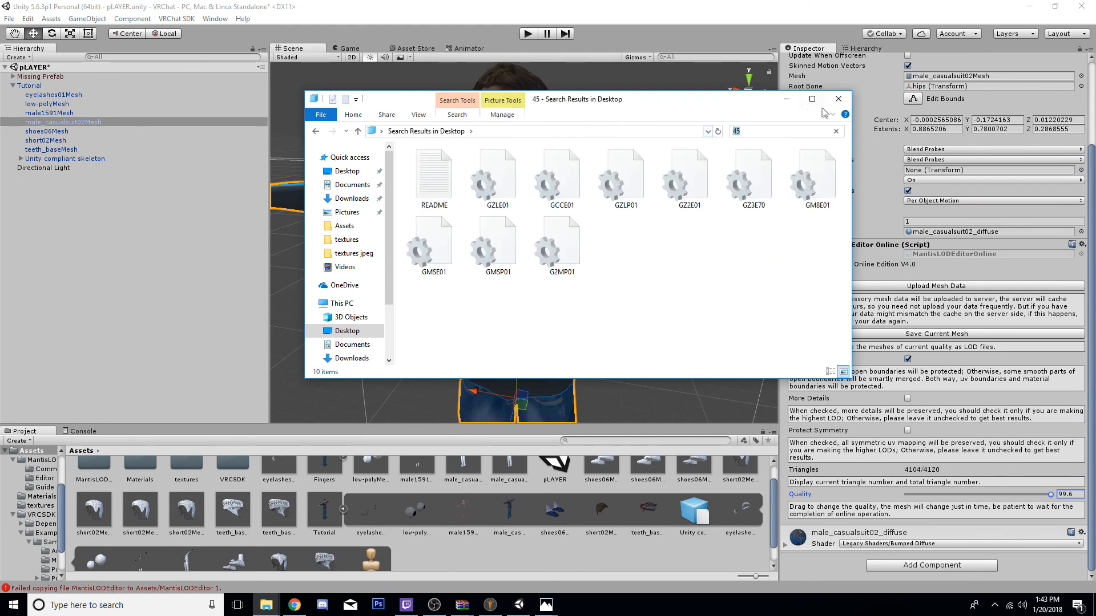
click(786, 98)
- Set the casual suit's Mantis LOD quality to 45 and examine the reduced mesh from several angles
text(45)
key(Return)
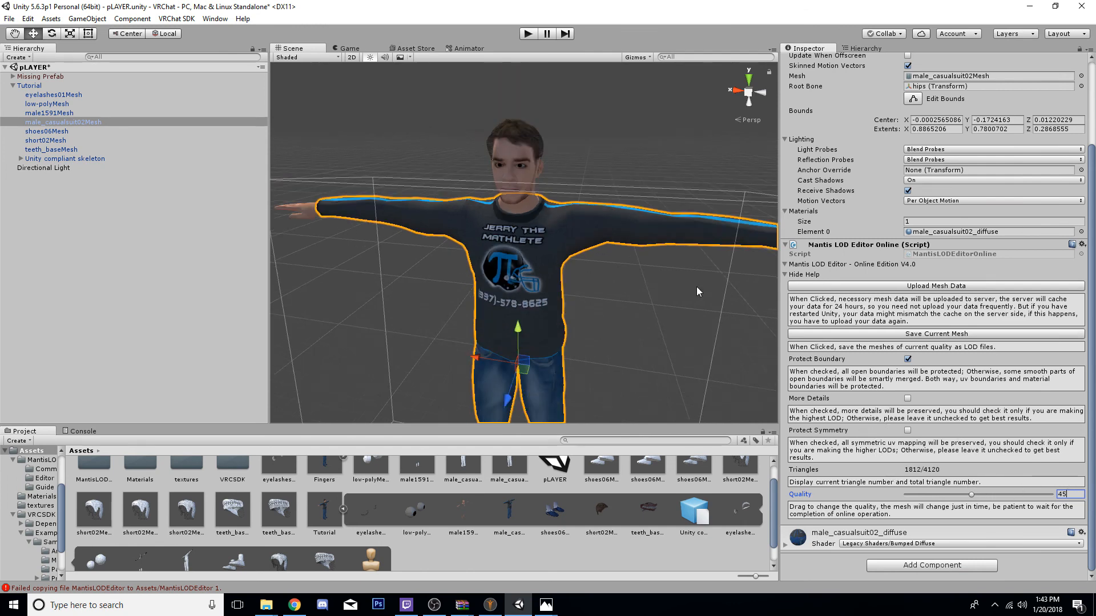
alt+drag(673, 261, 543, 242)
scroll(505, 220, down, 5)
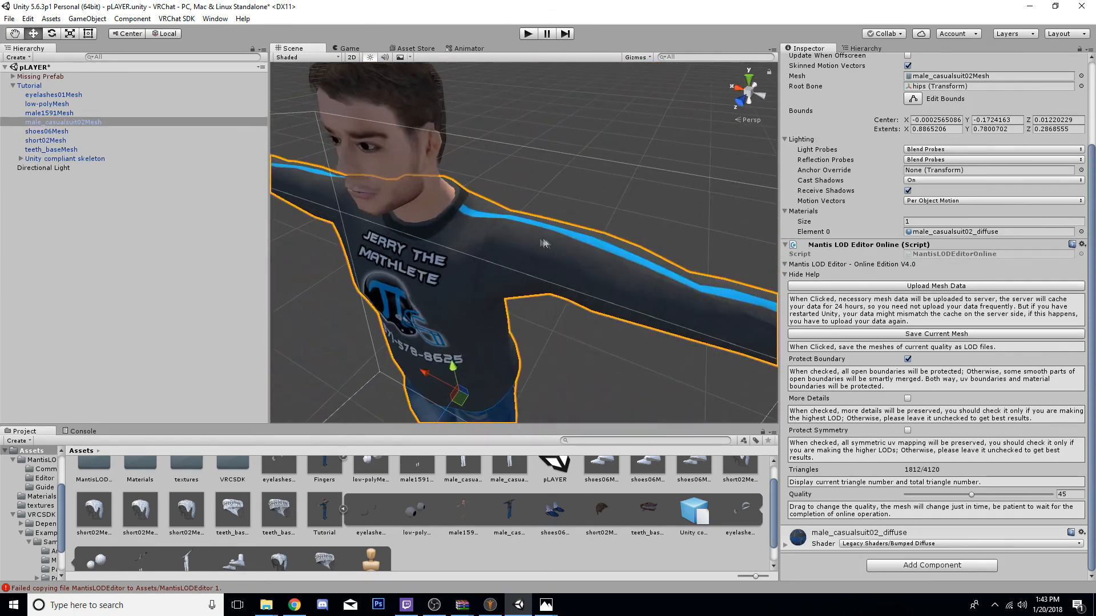
scroll(543, 242, down, 3)
middle_drag(462, 235, 518, 207)
alt+drag(518, 207, 570, 282)
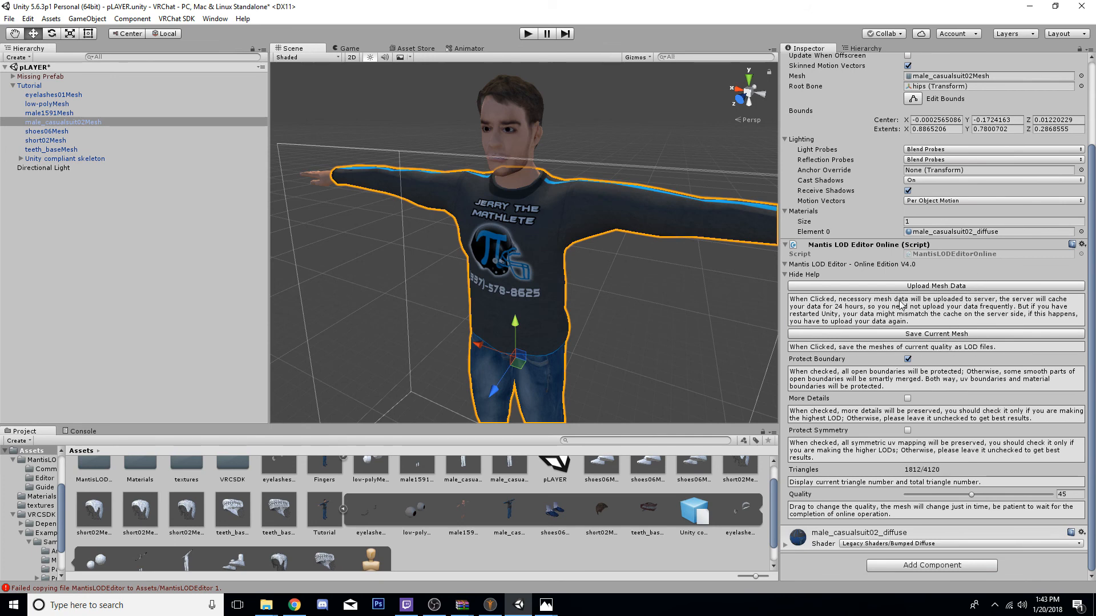
- Save the reduced casual suit mesh as male_casualsuit02Mesh(Clone)_Quality_45 in the project's Assets folder
click(918, 335)
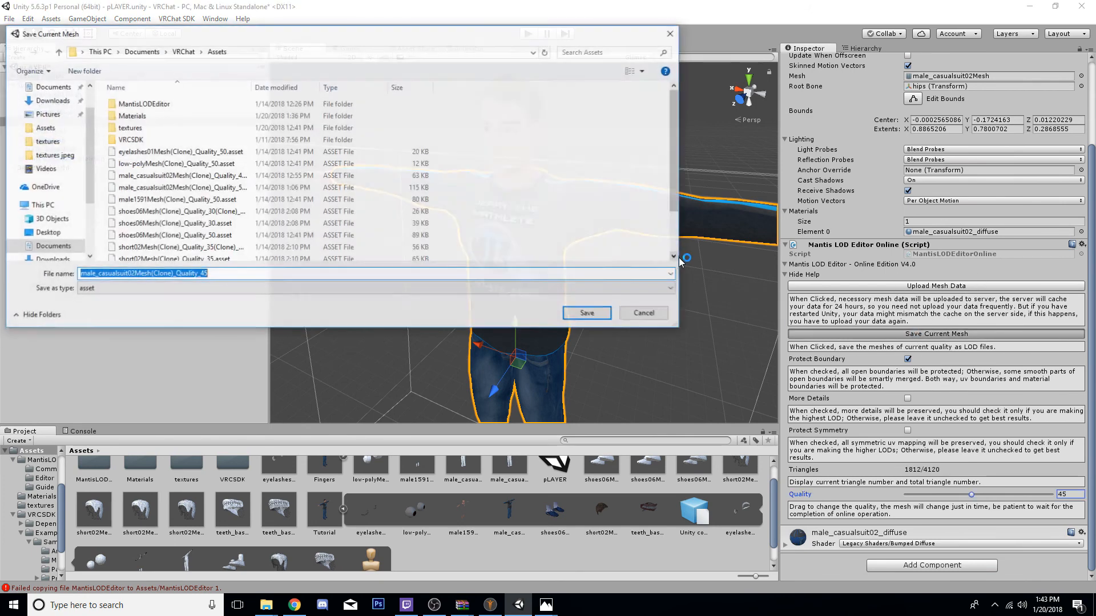
scroll(289, 225, down, 3)
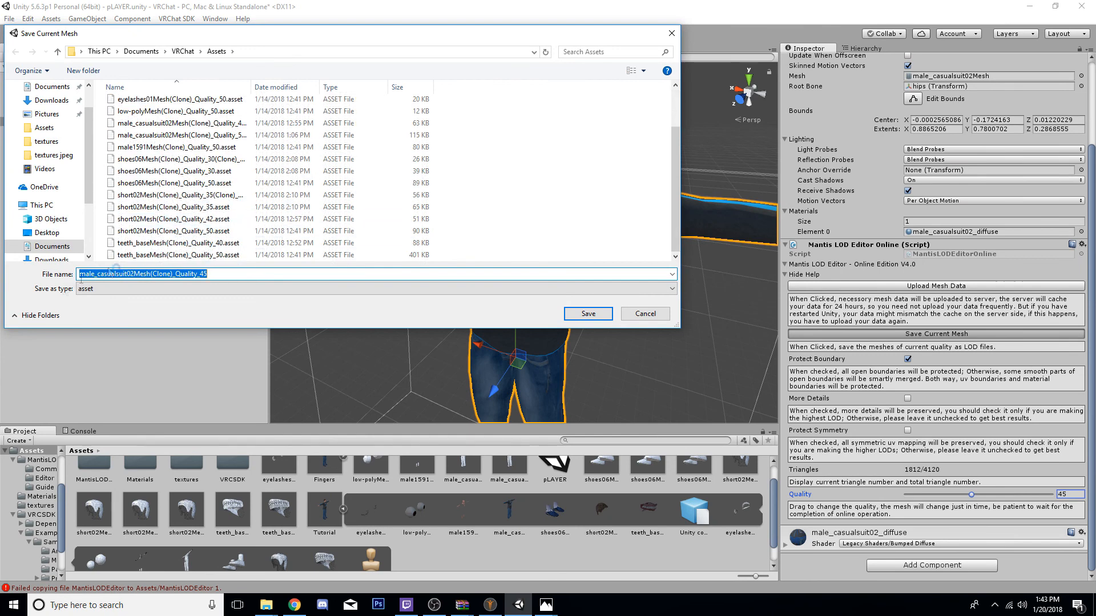
click(604, 312)
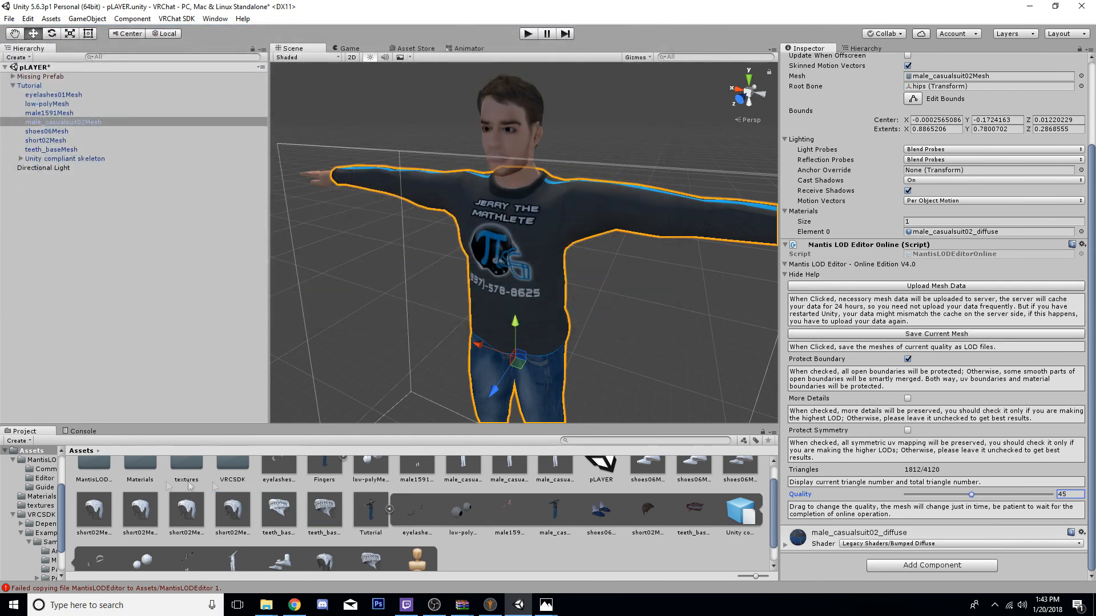
scroll(965, 206, up, 2)
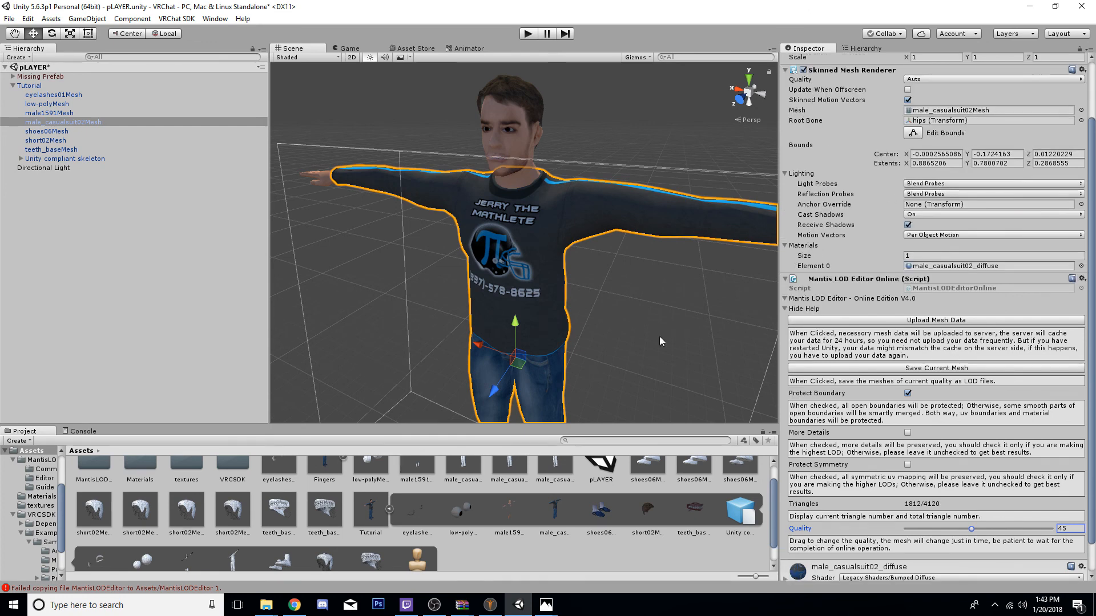
- Assign the saved male_casualsuit02Mesh(Clone)_Quality_40 as the mesh of male_casualsuit02Mesh's Skinned Mesh Renderer
click(686, 129)
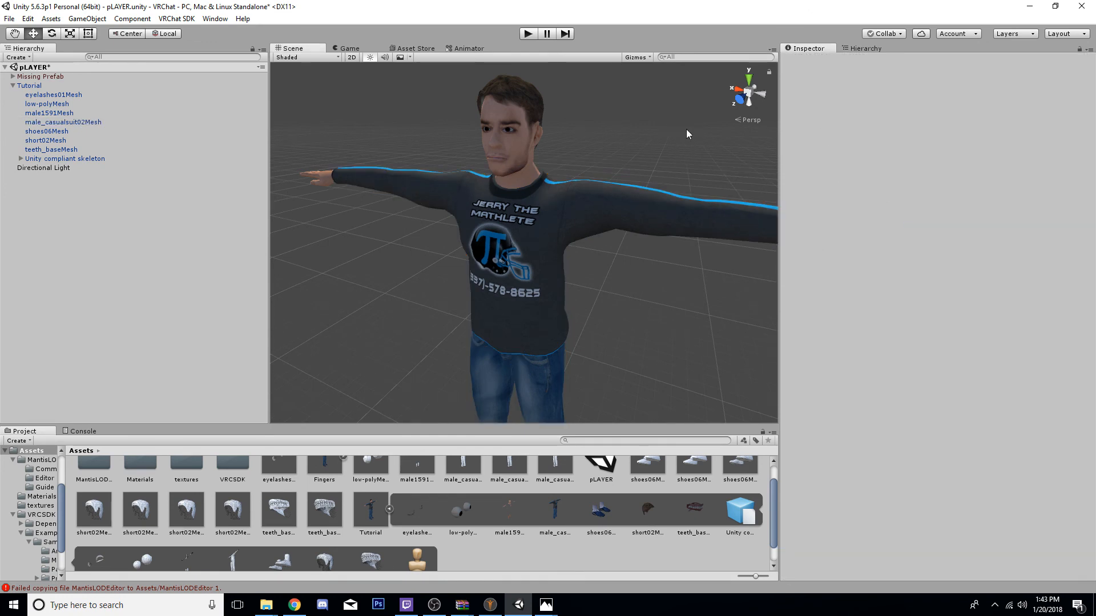
click(591, 225)
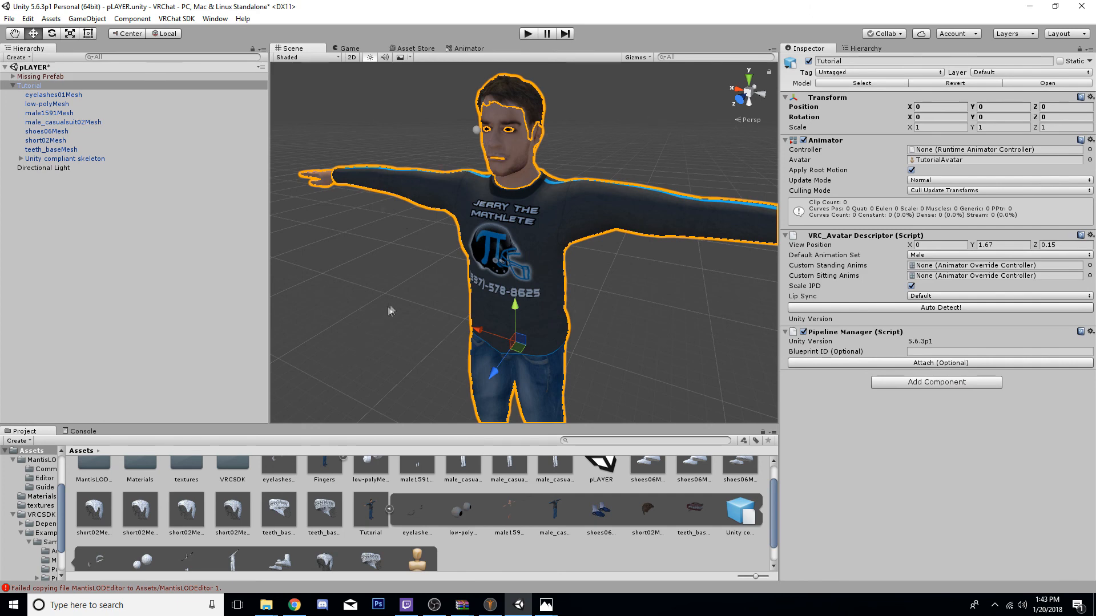
click(83, 128)
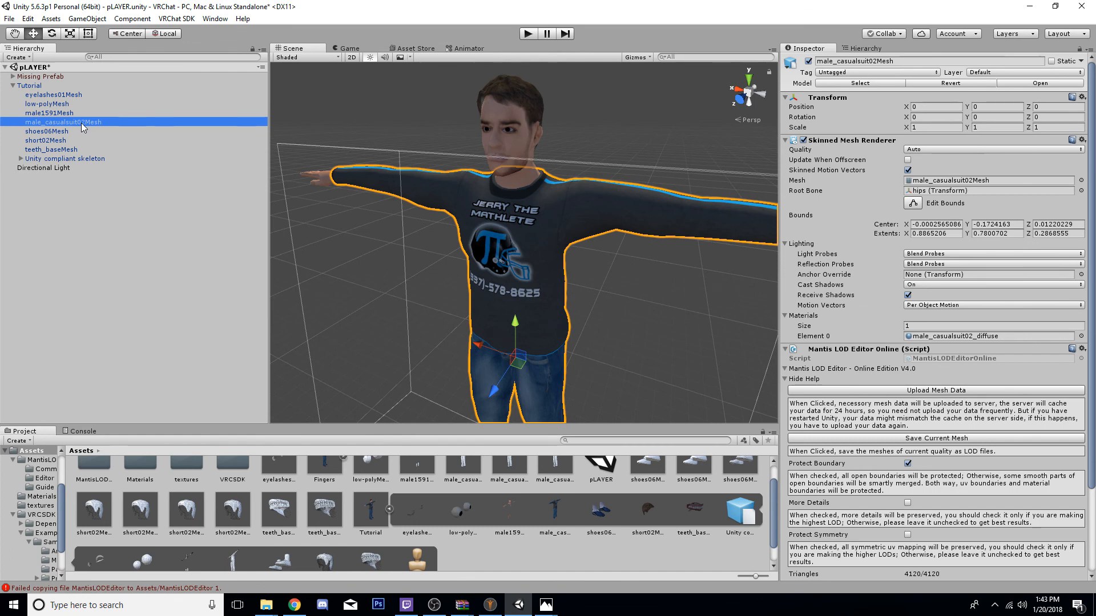
click(936, 181)
scroll(234, 501, up, 2)
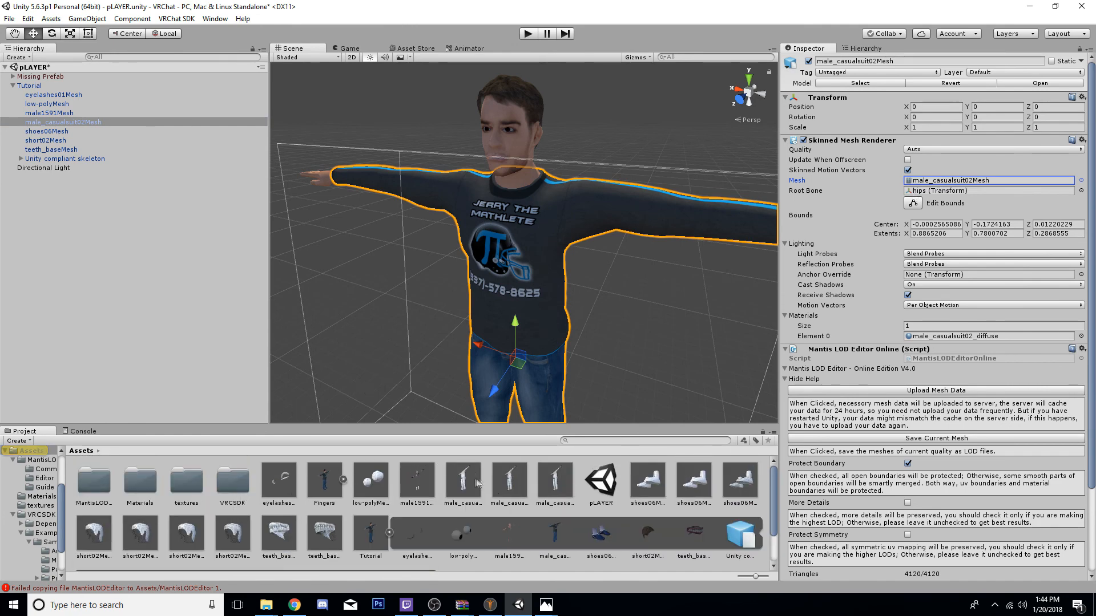
click(473, 483)
click(508, 483)
click(565, 486)
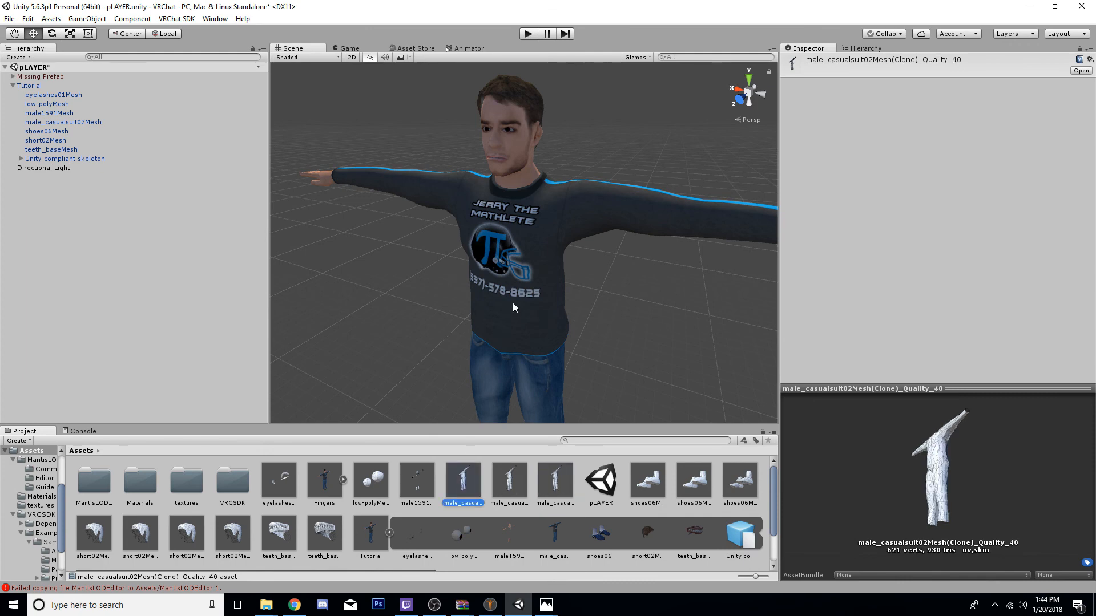
click(48, 122)
mouse_move(463, 489)
mouse_down()
mouse_move(821, 358)
mouse_move(942, 185)
mouse_up()
click(501, 256)
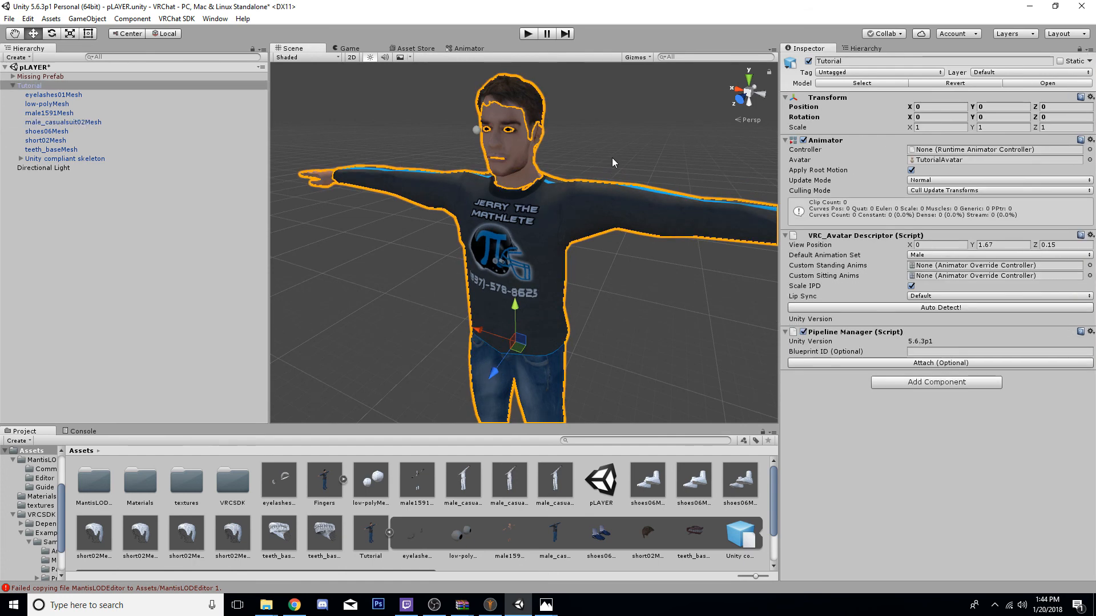
- Check the Tutorial avatar's polygon count in the VRChat build control panel and close it
click(612, 158)
click(176, 19)
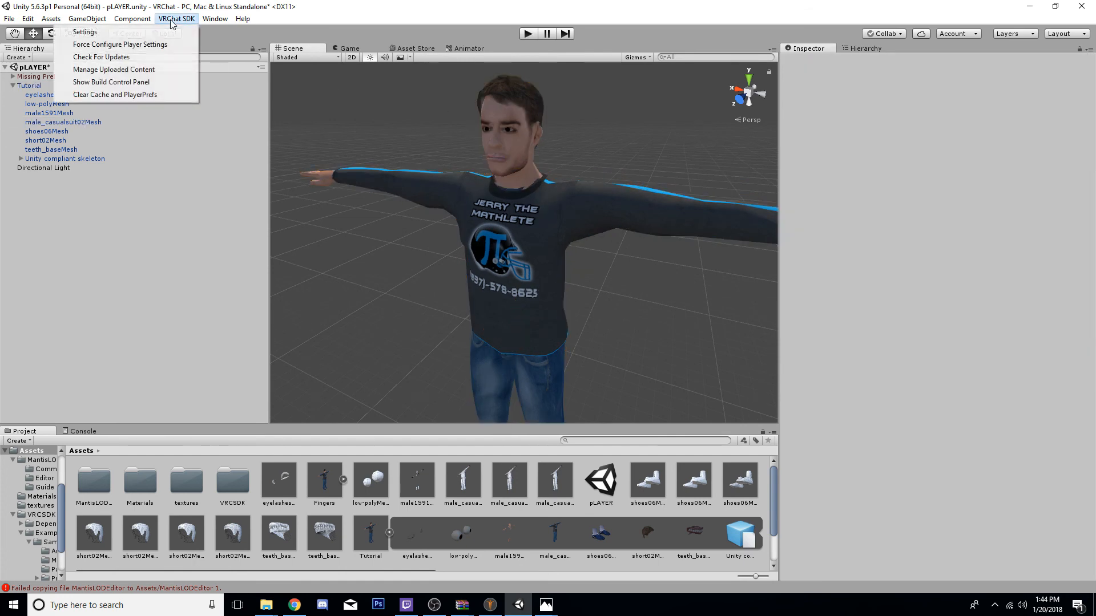
click(122, 84)
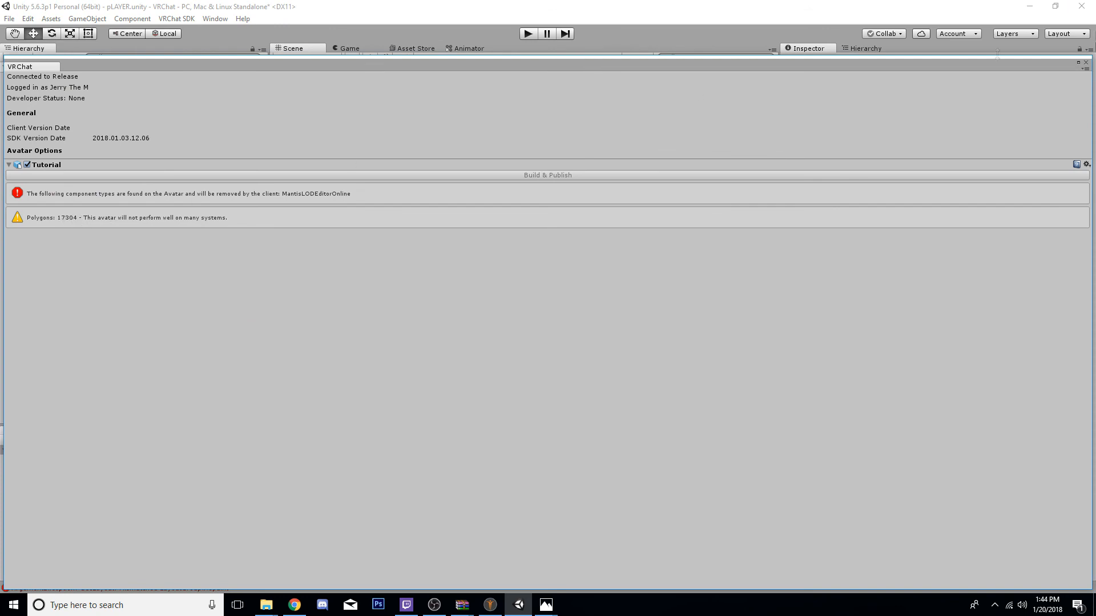
click(1086, 64)
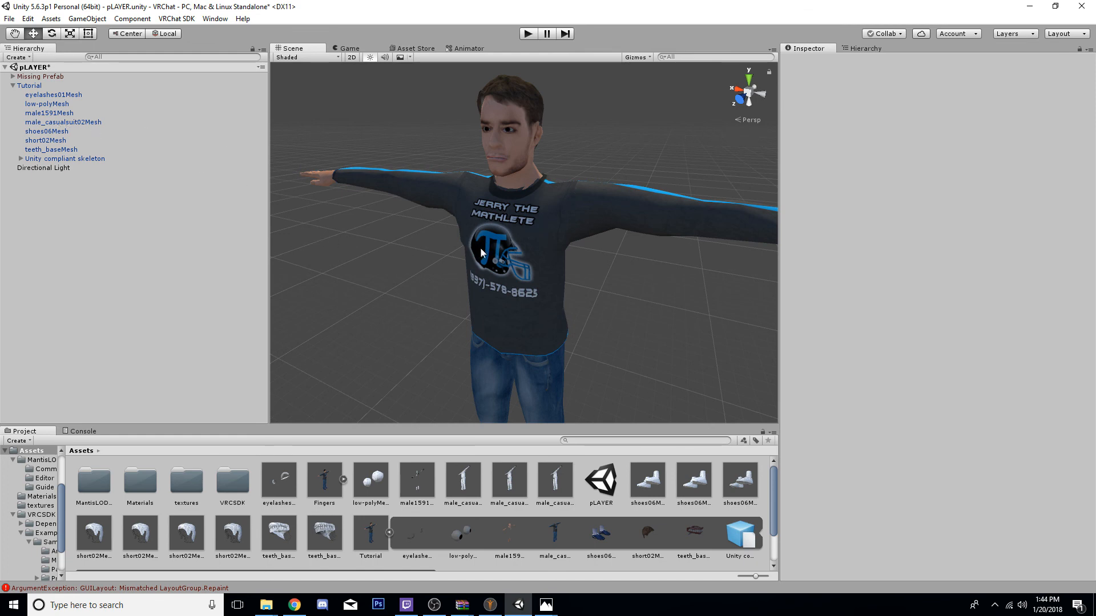
- Replace the mesh of teeth_baseMesh with the reduced teeth_baseMesh(Clone)_Quality_40 from the project's Assets folder
click(49, 150)
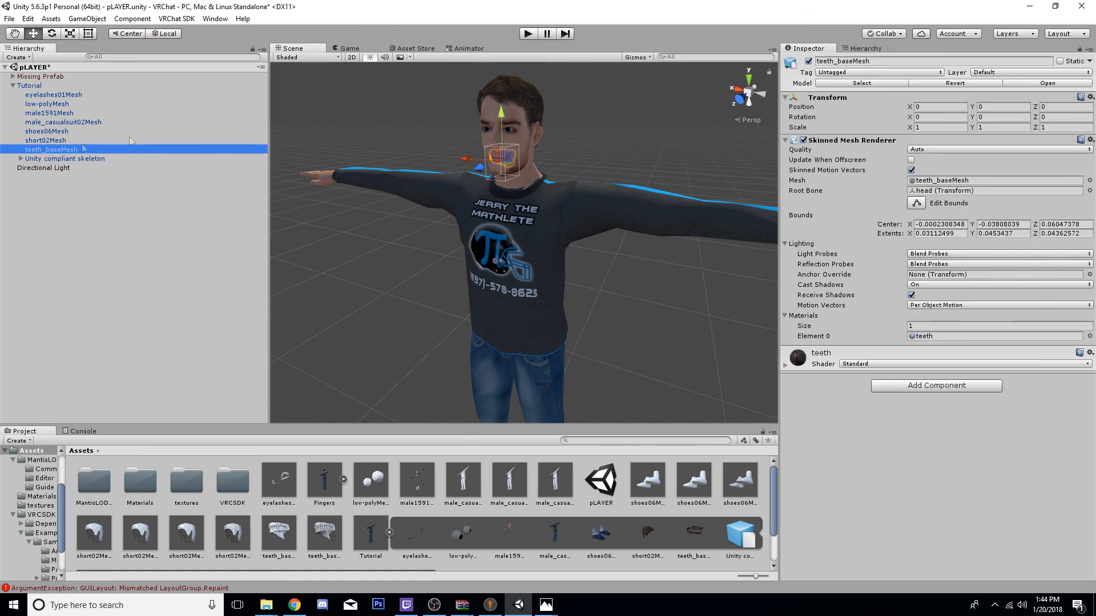
scroll(484, 112, up, 5)
middle_drag(485, 113, 473, 209)
scroll(474, 222, up, 4)
scroll(477, 206, down, 5)
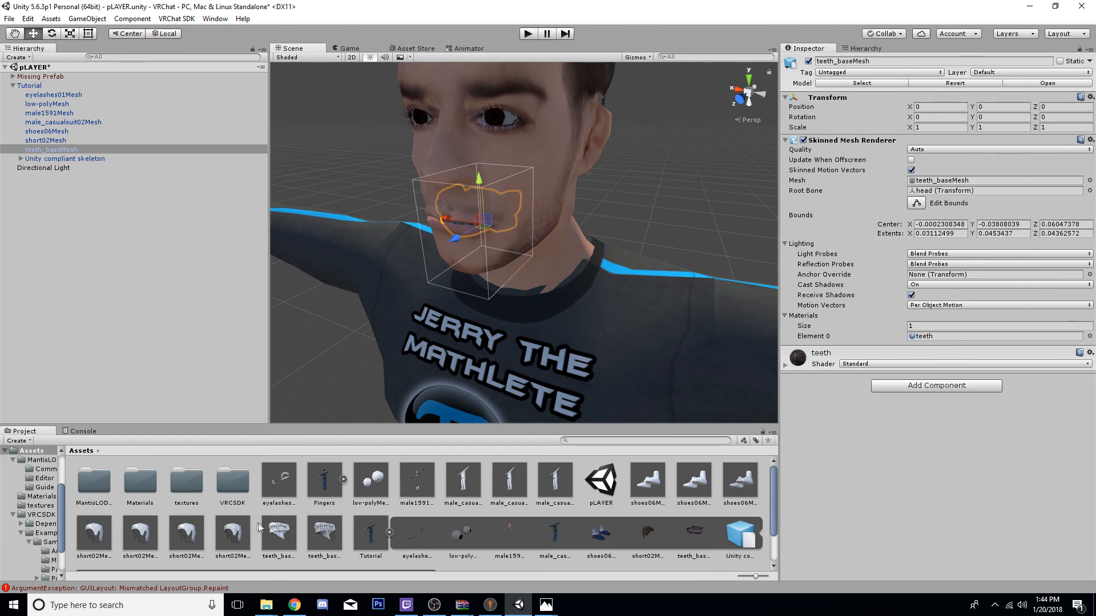
scroll(457, 514, down, 2)
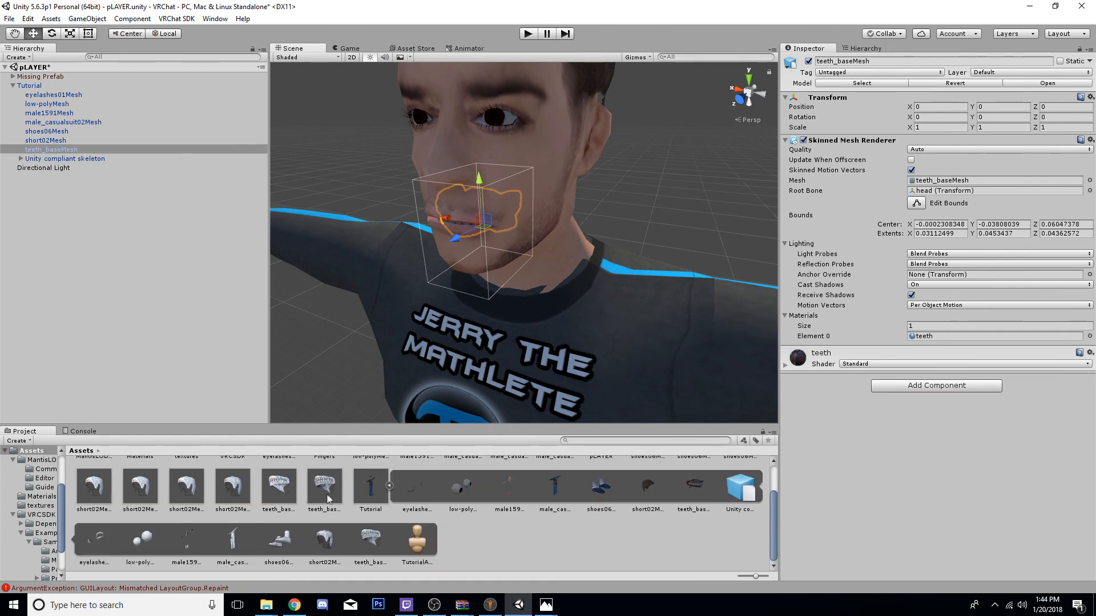
scroll(330, 496, up, 2)
mouse_move(285, 541)
mouse_down()
mouse_move(307, 539)
mouse_move(955, 182)
mouse_up()
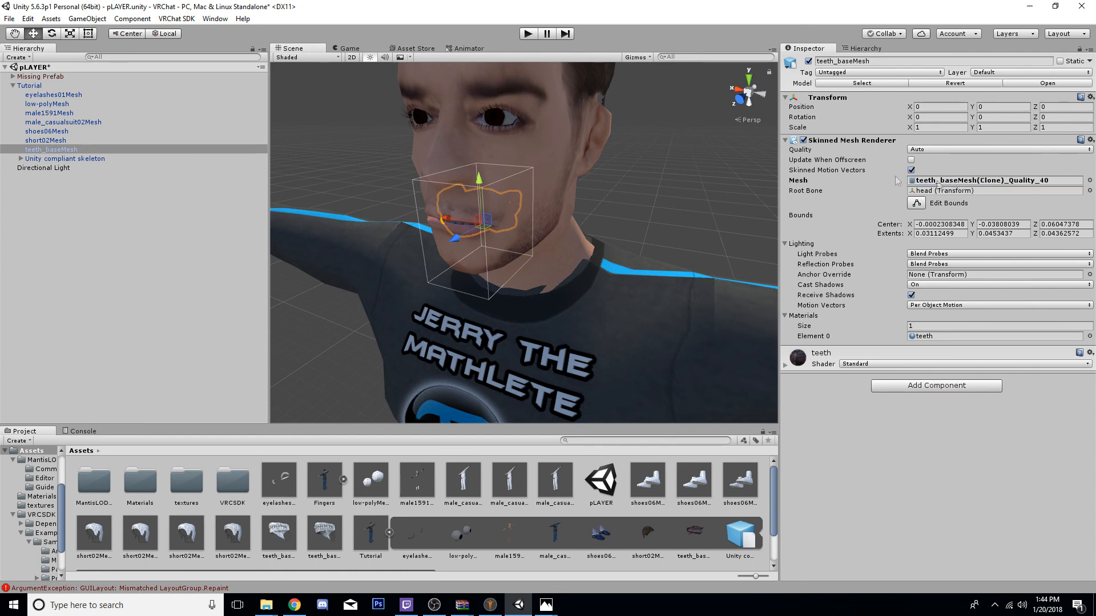
- Recheck the avatar's polygon count in the VRChat build control panel with the reduced teeth in place
click(177, 18)
mouse_move(213, 19)
mouse_move(177, 19)
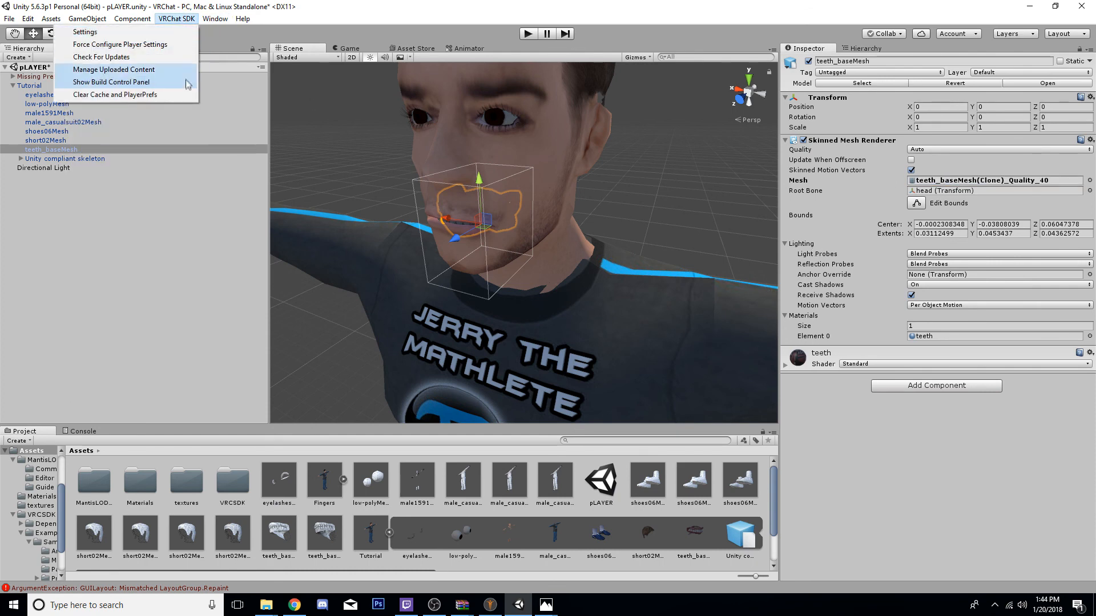
click(185, 81)
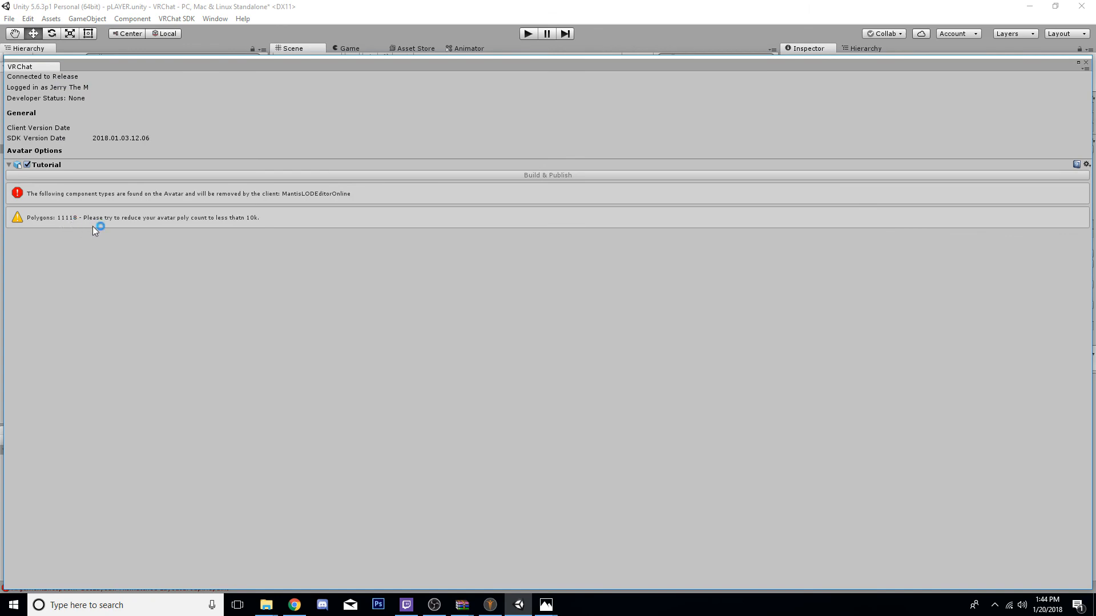
click(1086, 62)
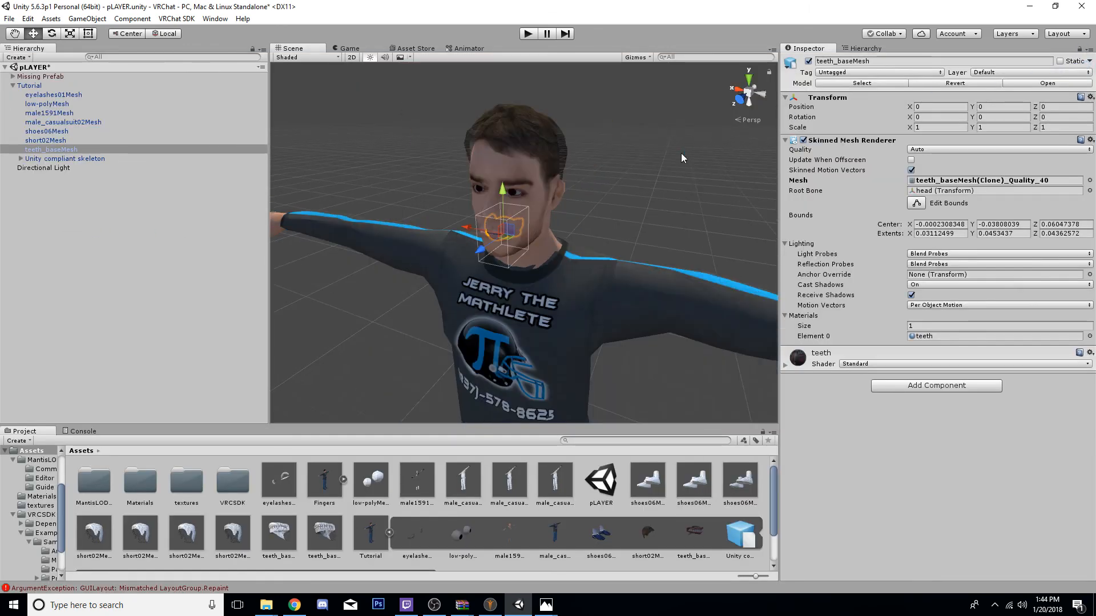
click(607, 183)
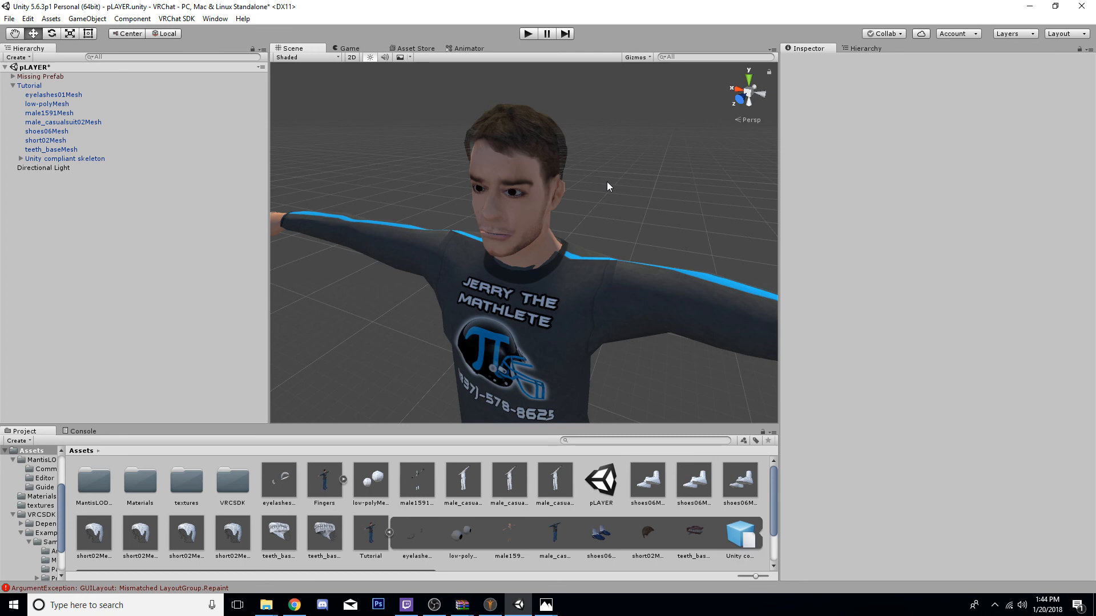
scroll(597, 204, down, 3)
middle_drag(570, 180, 567, 144)
click(538, 154)
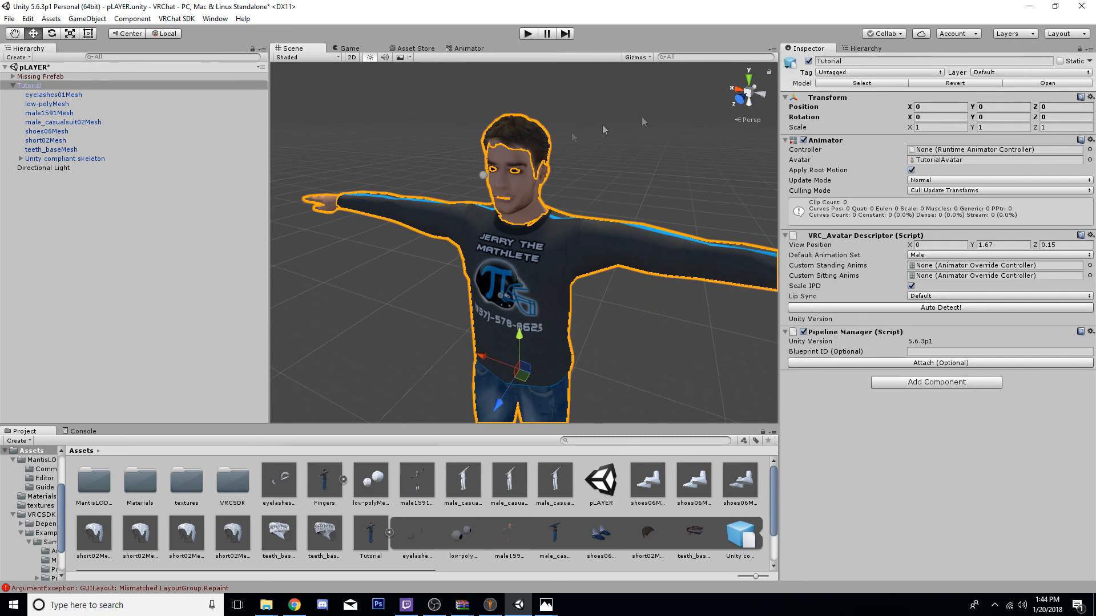
click(706, 111)
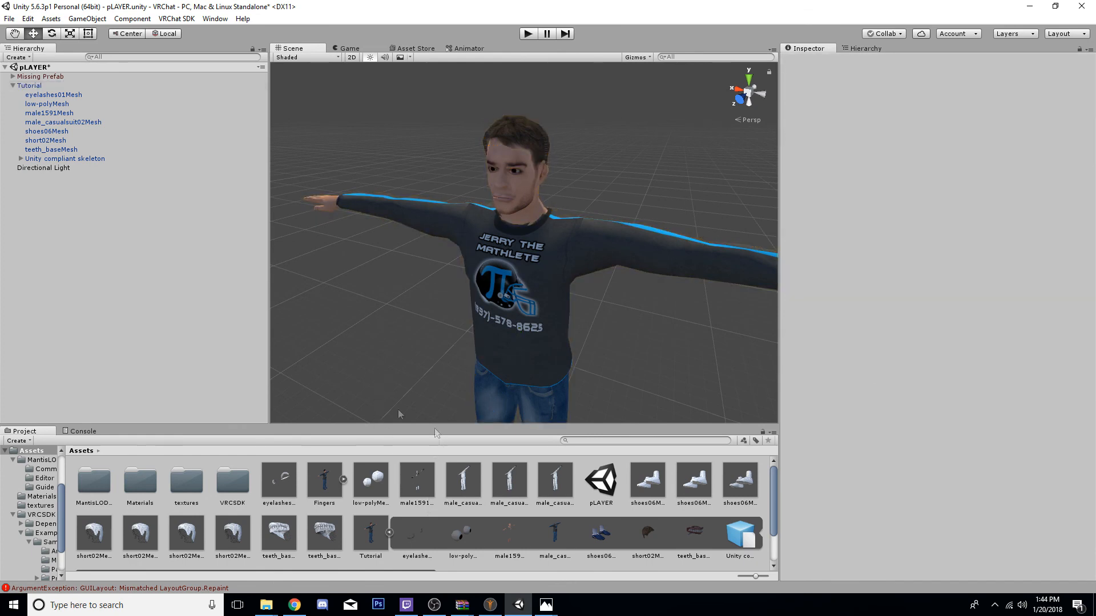
- Look through the saved hair meshes and assign short02Mesh(Clone)_Quality_35(Clone)_Quality_80 as the mesh of short02Mesh
click(51, 140)
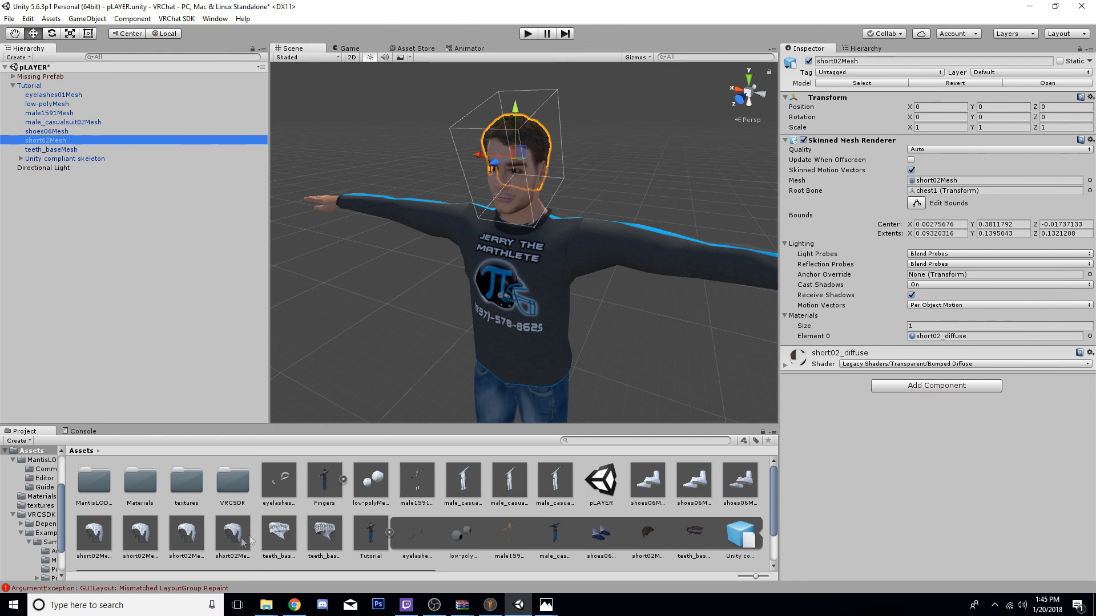
click(105, 540)
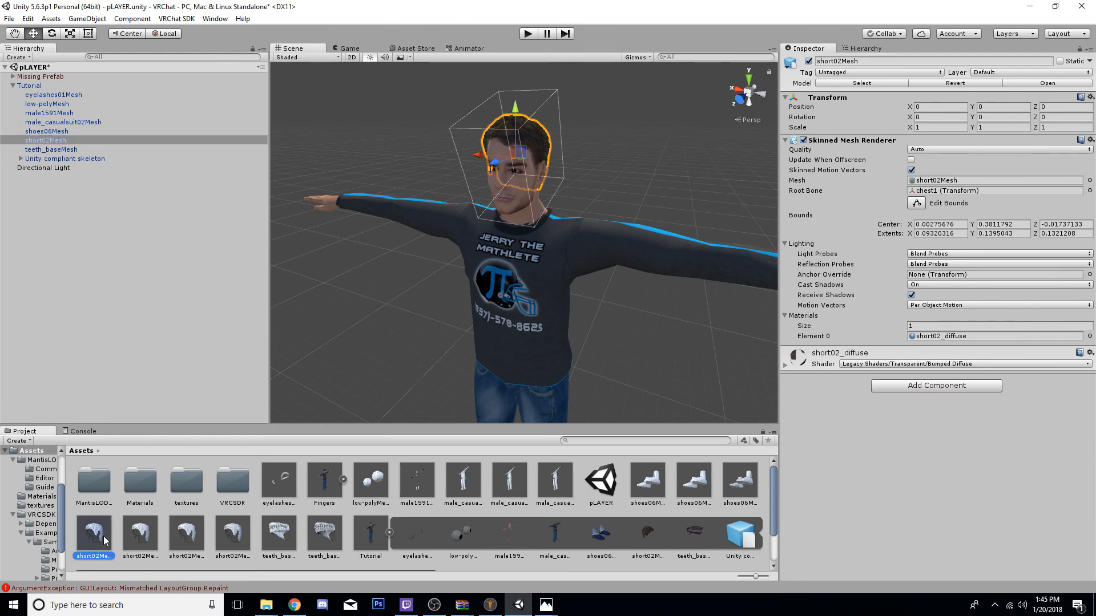
click(146, 538)
click(194, 535)
click(152, 529)
click(202, 532)
click(224, 533)
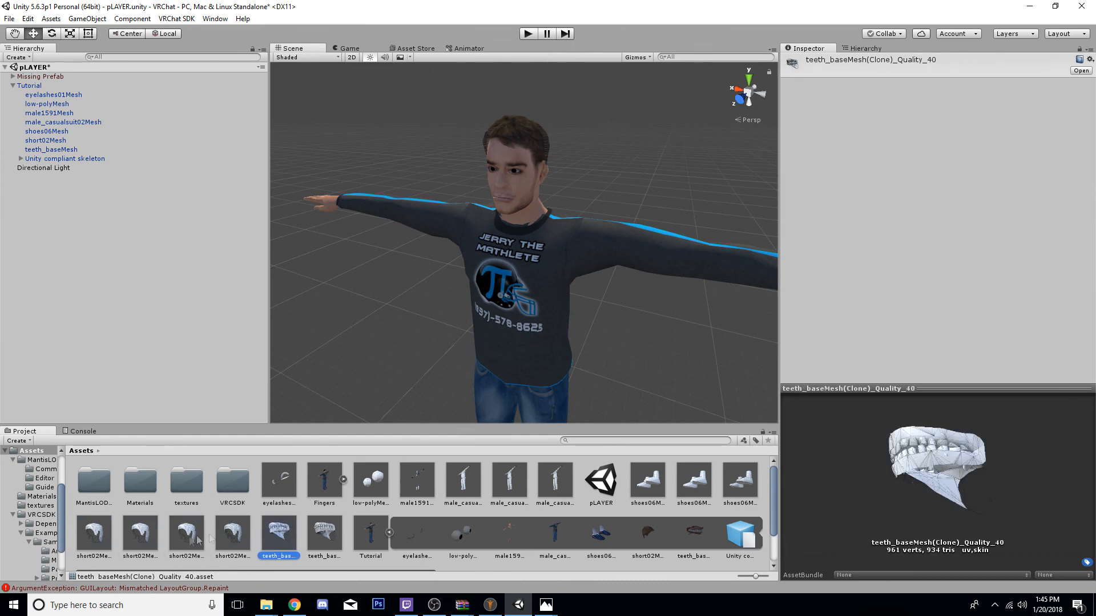
click(143, 543)
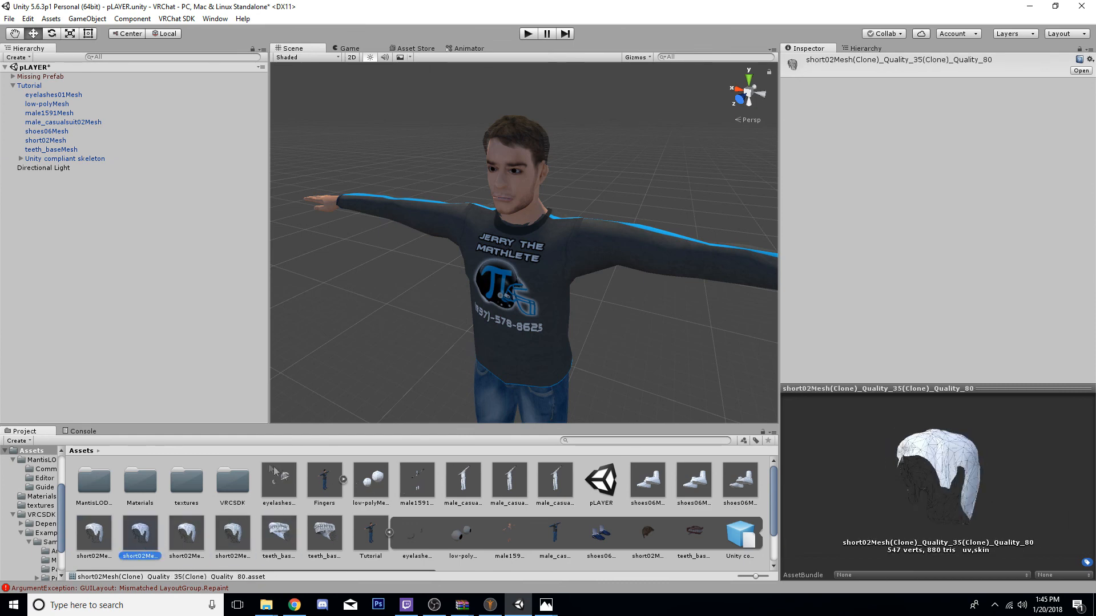
click(46, 141)
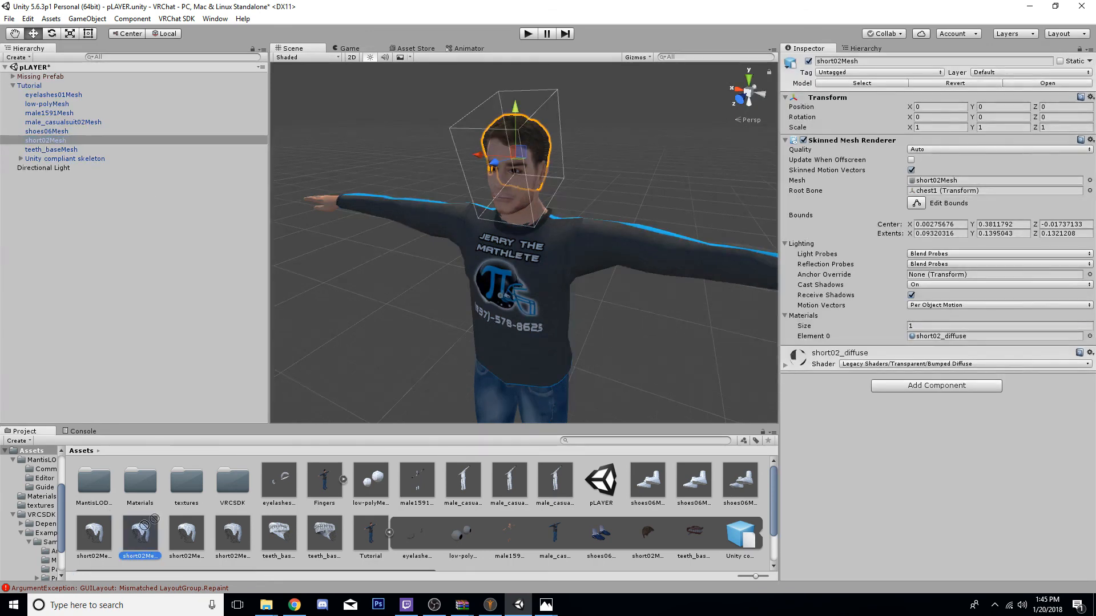
drag(921, 171, 935, 182)
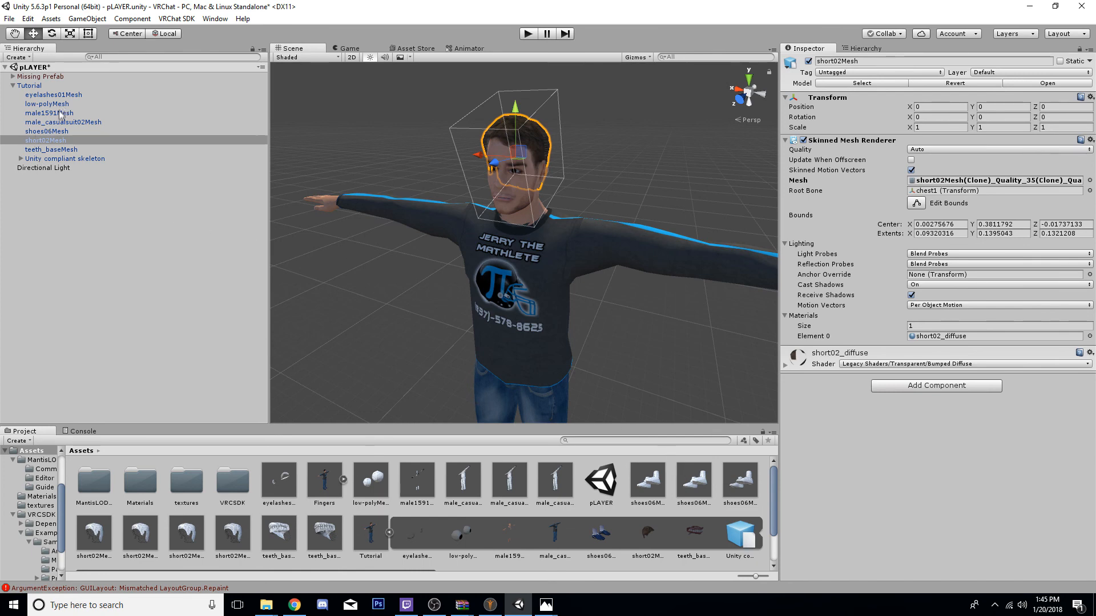
- Assign the reduced shoes06Mesh(Clone)_Quality_30 as the mesh of the avatar's shoes06Mesh
click(49, 131)
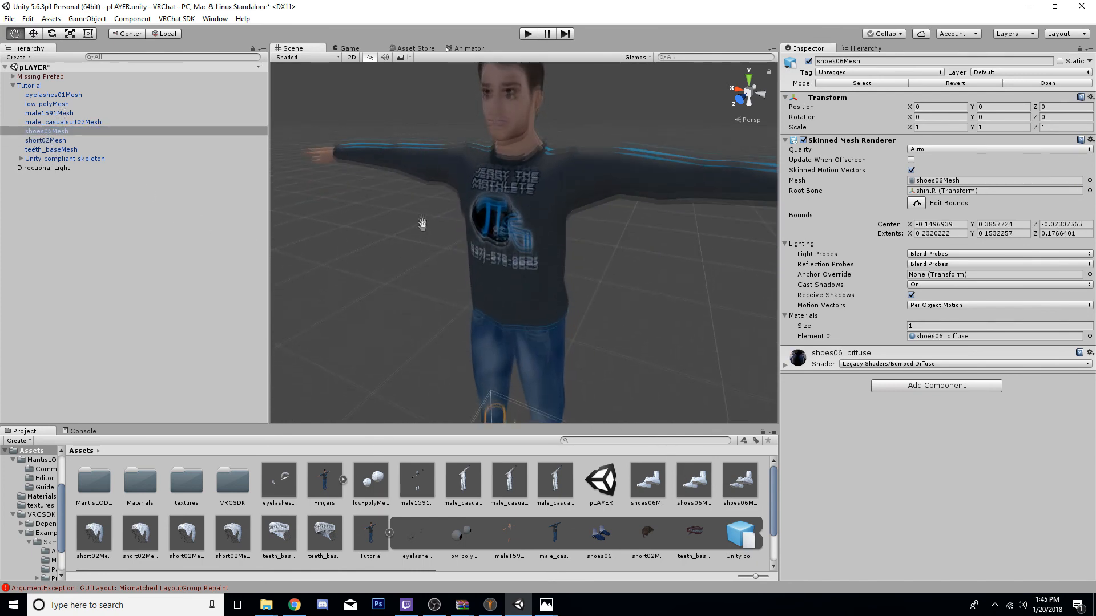
key(f)
scroll(449, 297, up, 10)
drag(440, 255, 563, 307)
scroll(648, 228, down, 5)
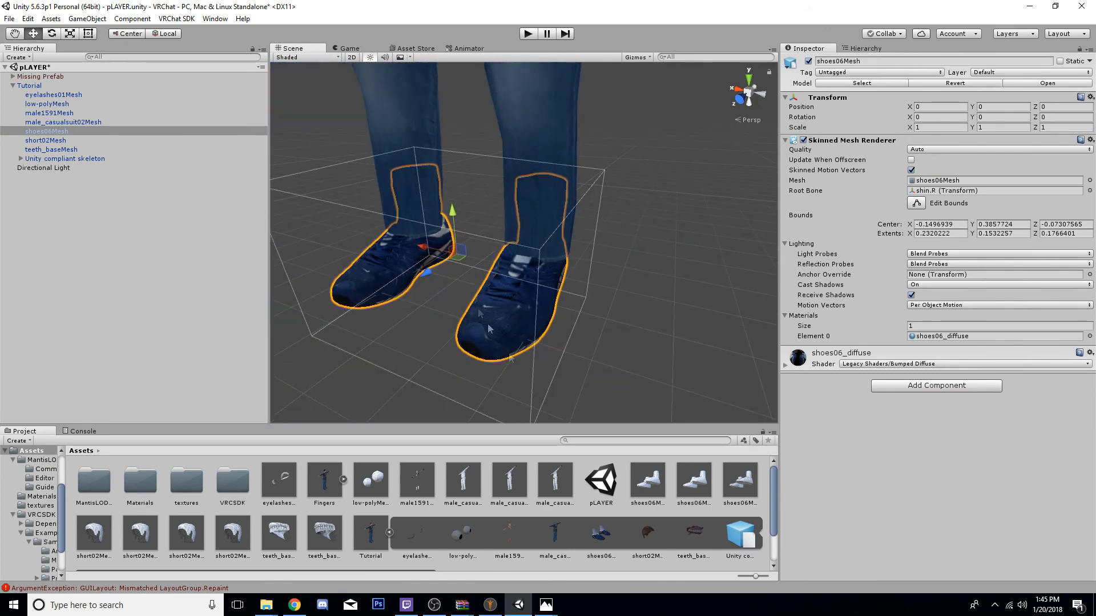
mouse_move(646, 481)
mouse_down()
mouse_move(811, 245)
mouse_move(982, 197)
mouse_move(962, 186)
mouse_up()
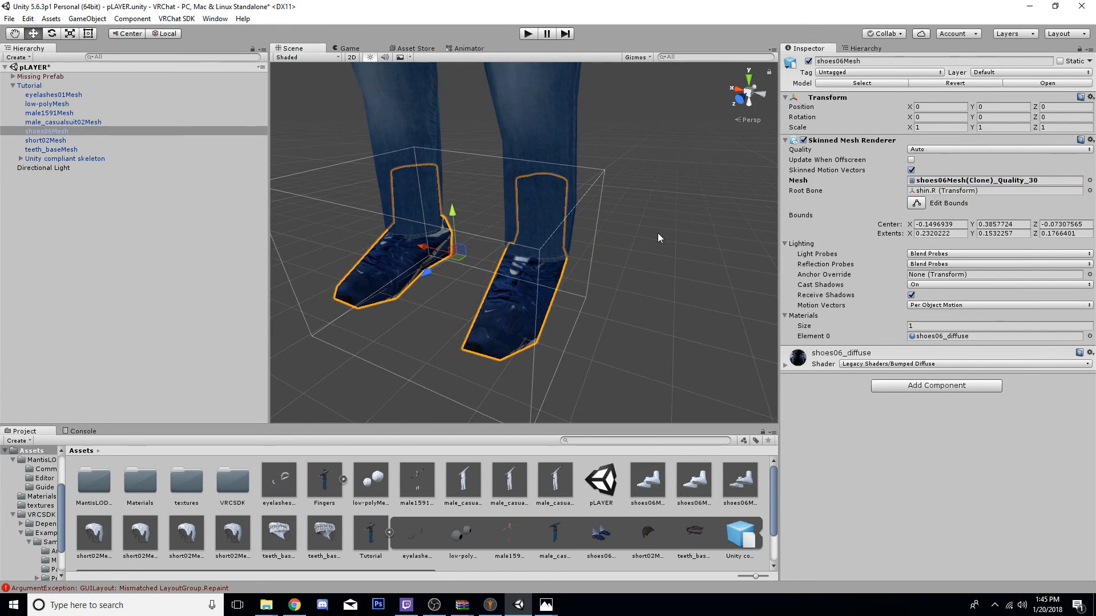
- Examine the avatar with its reduced hair and shoes, and review its polygon count and warnings in the VRChat build control panel
mouse_move(513, 279)
alt+mouse_down()
mouse_move(611, 323)
mouse_move(461, 368)
alt+mouse_up()
scroll(610, 323, down, 3)
scroll(462, 368, up, 3)
middle_drag(461, 368, 461, 305)
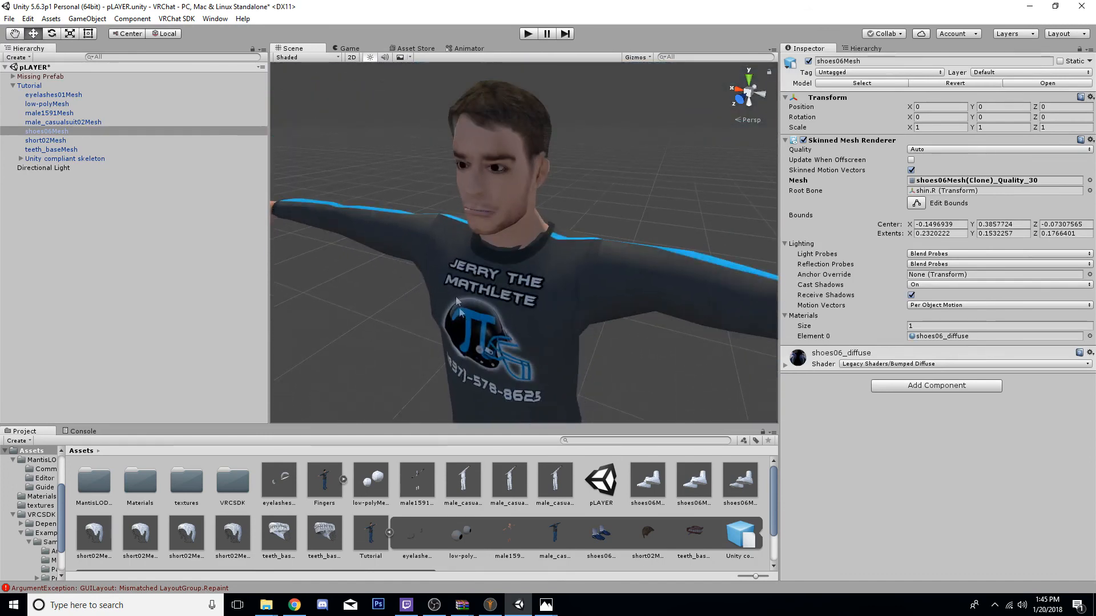
click(176, 19)
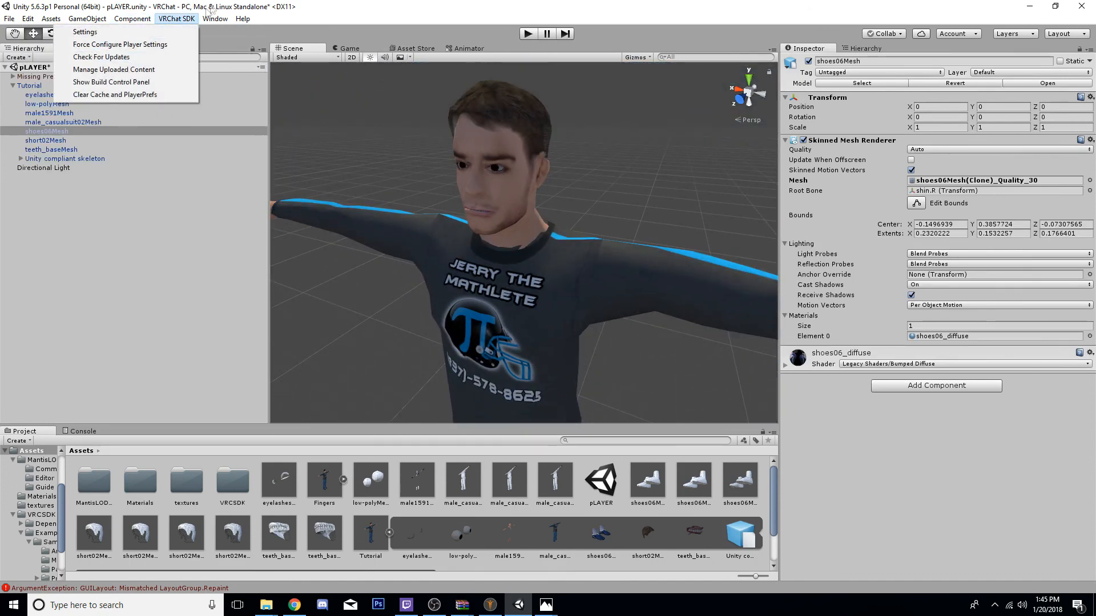
click(152, 82)
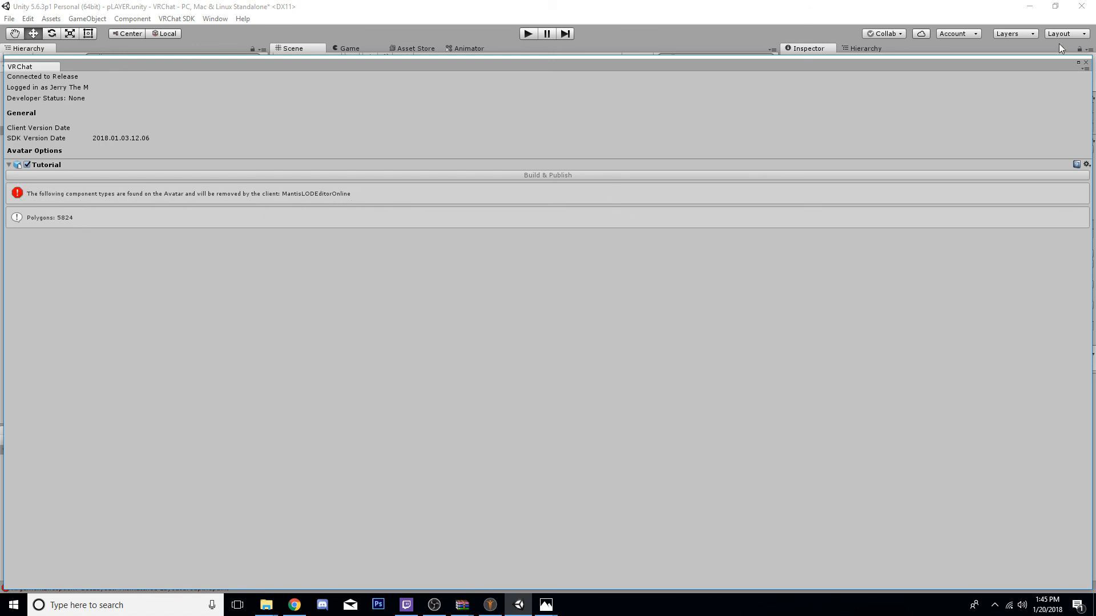
click(1087, 64)
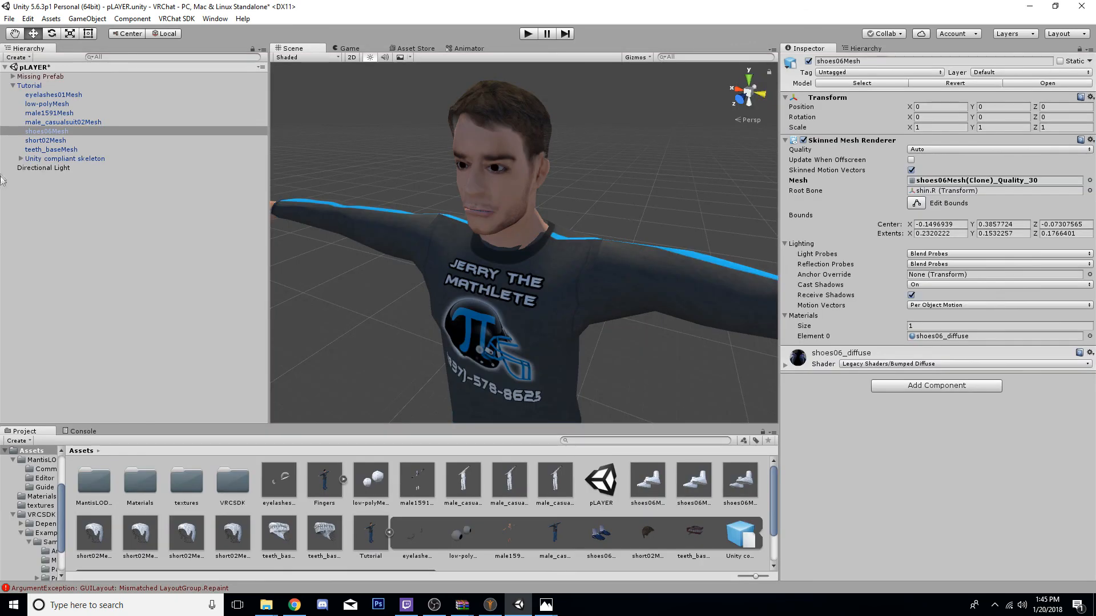
- Remove the Mantis LOD Editor Online component from male_casualsuit02Mesh
click(59, 123)
scroll(884, 359, down, 3)
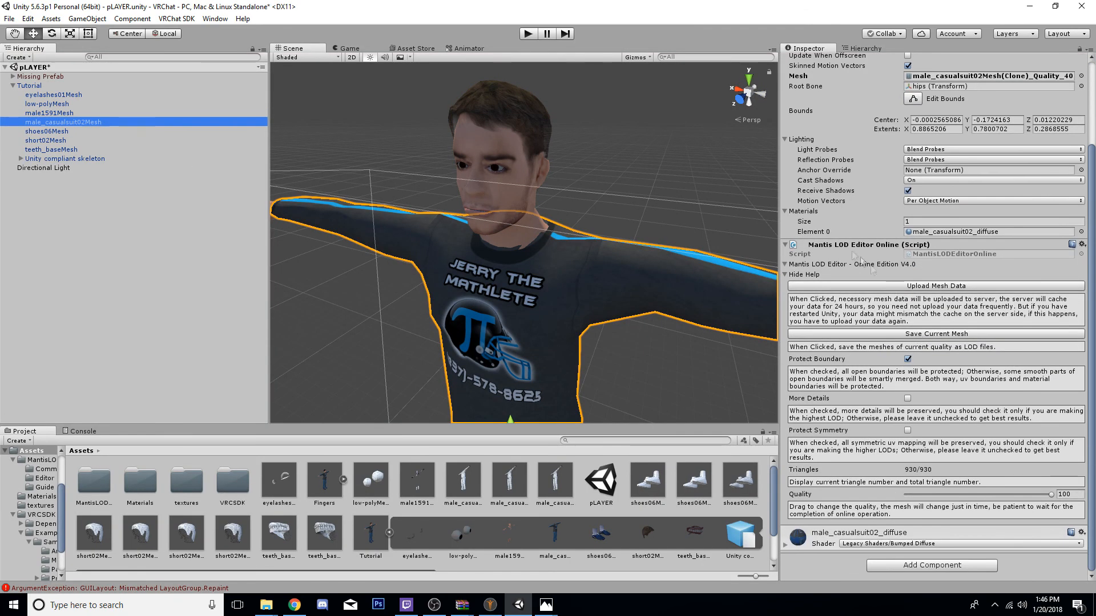
click(1083, 245)
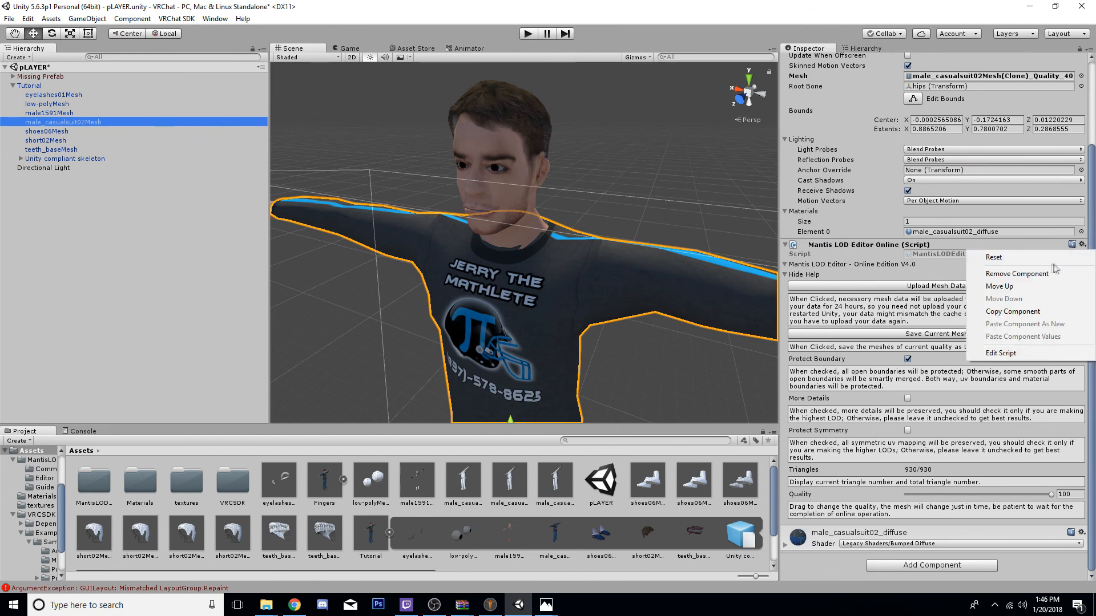
click(1019, 274)
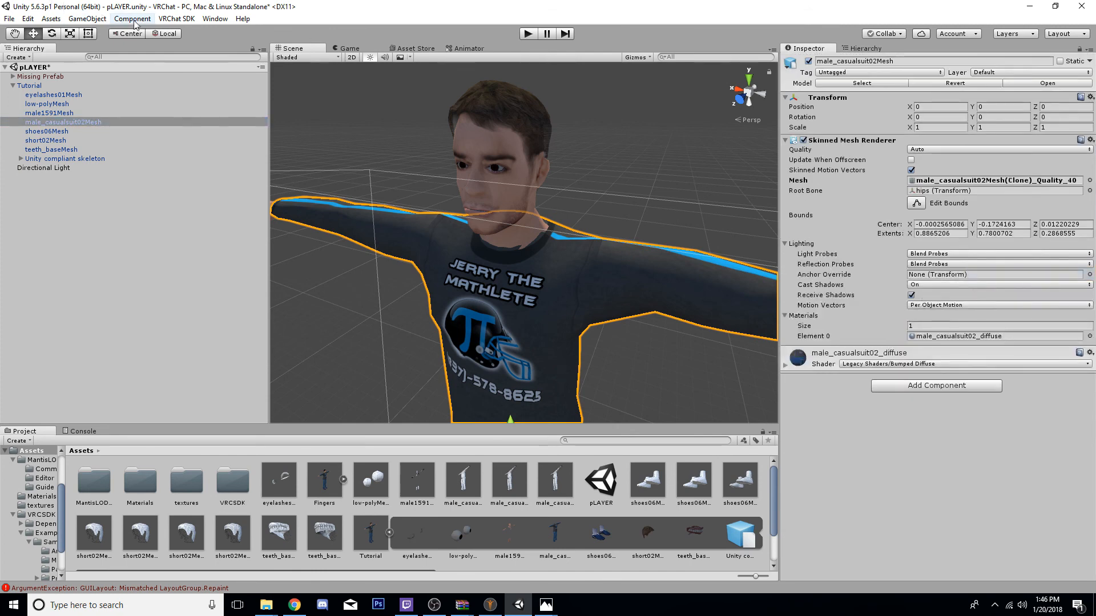
- Review the Tutorial avatar's polygon count and warnings in the VRChat build control panel
click(176, 18)
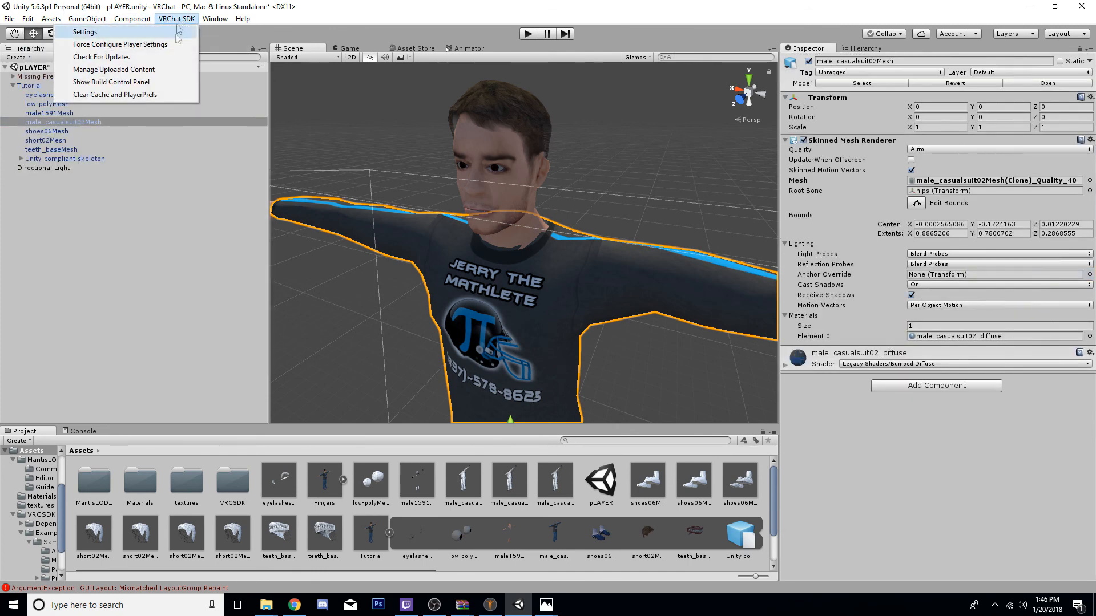
click(164, 81)
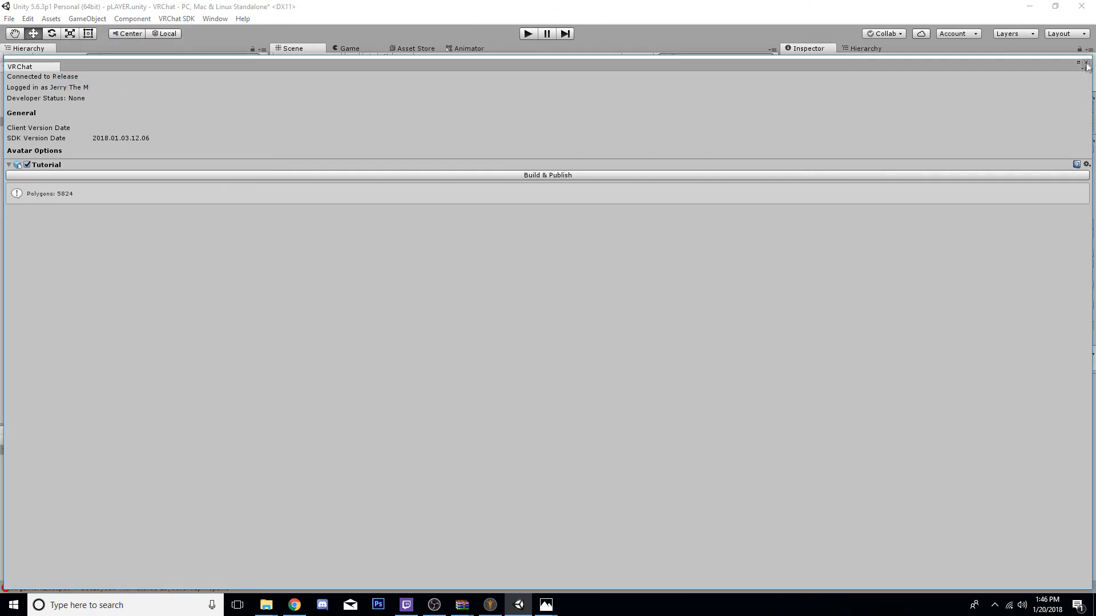
click(1085, 61)
- Open the Materials folder and examine the Legacy Shaders choices available for the male_casualsuit02_diffuse material
middle_drag(475, 154, 515, 132)
click(553, 142)
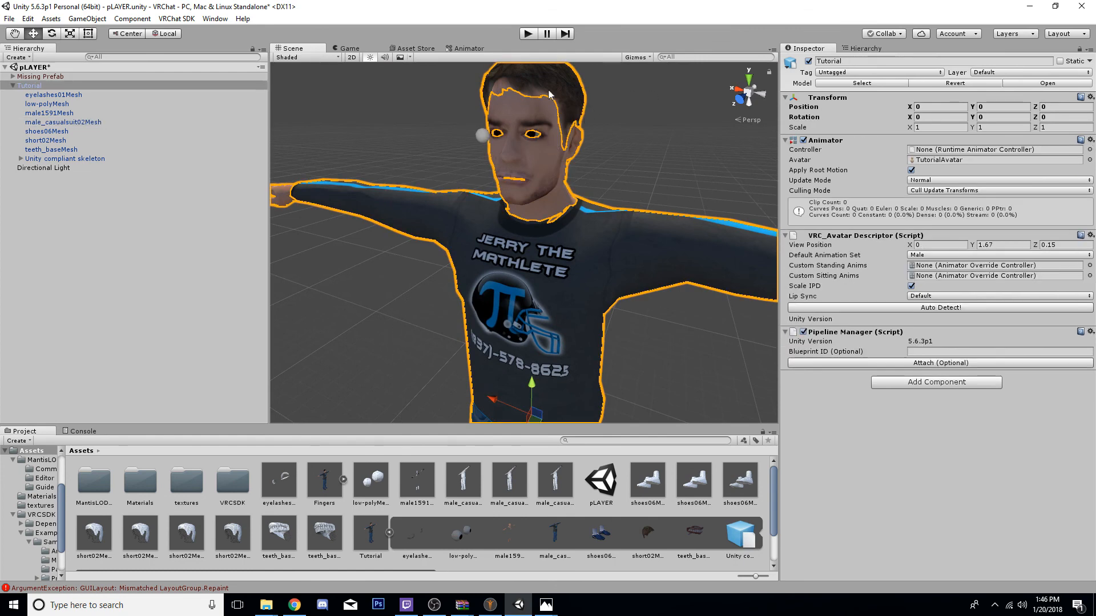
click(568, 88)
click(143, 482)
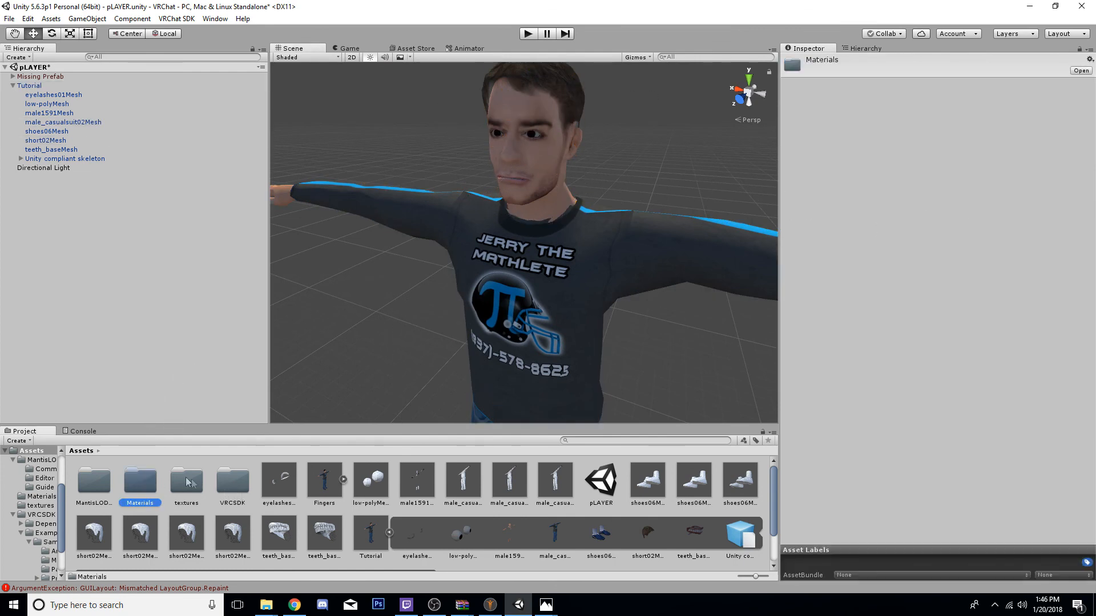
click(179, 480)
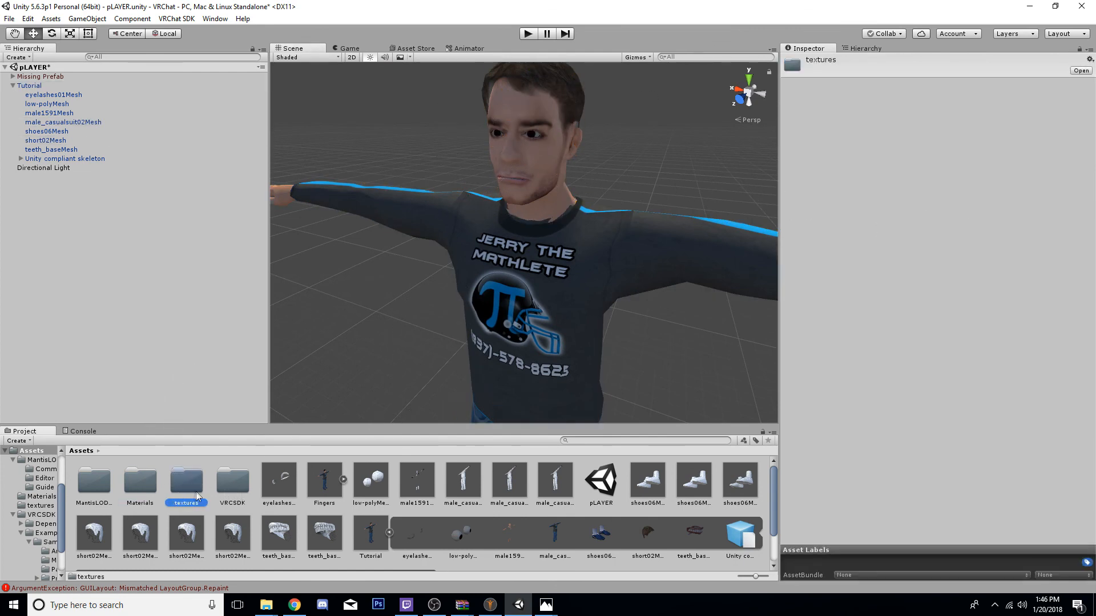
click(233, 482)
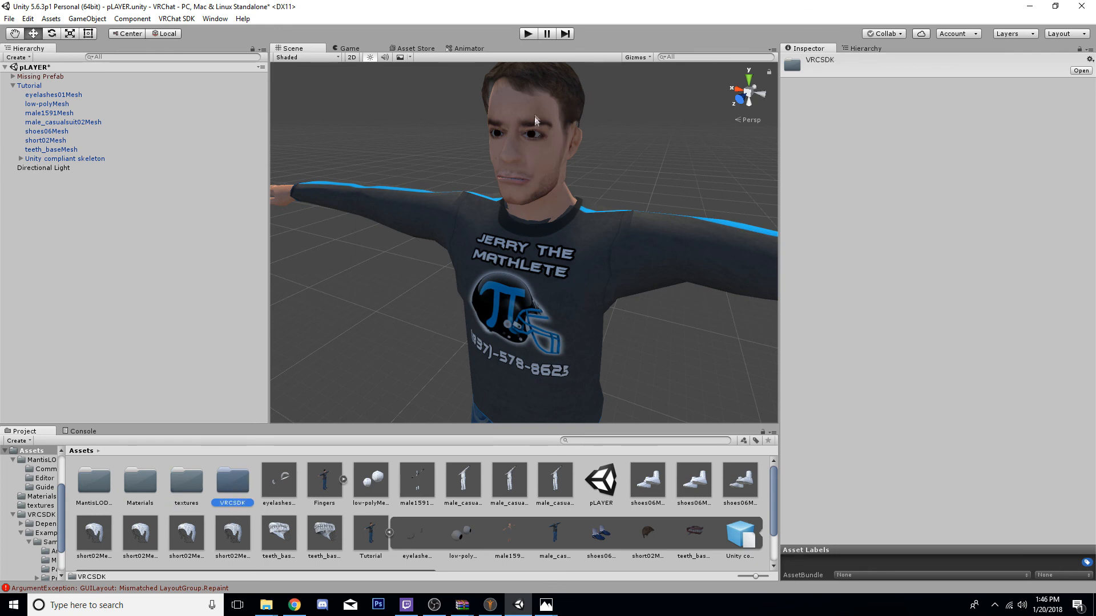
click(499, 86)
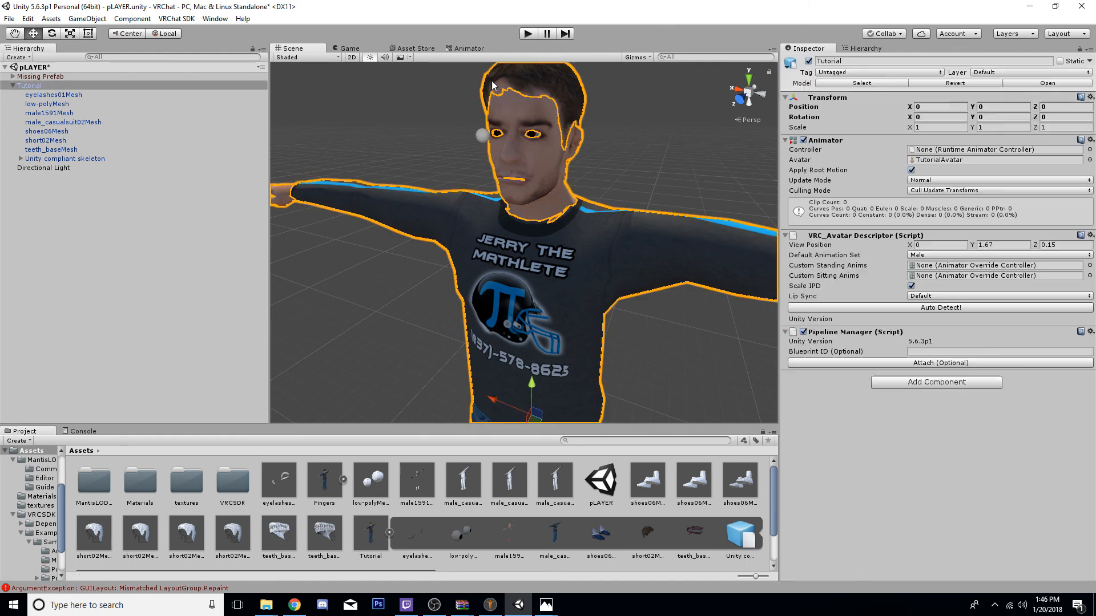
double_click(139, 480)
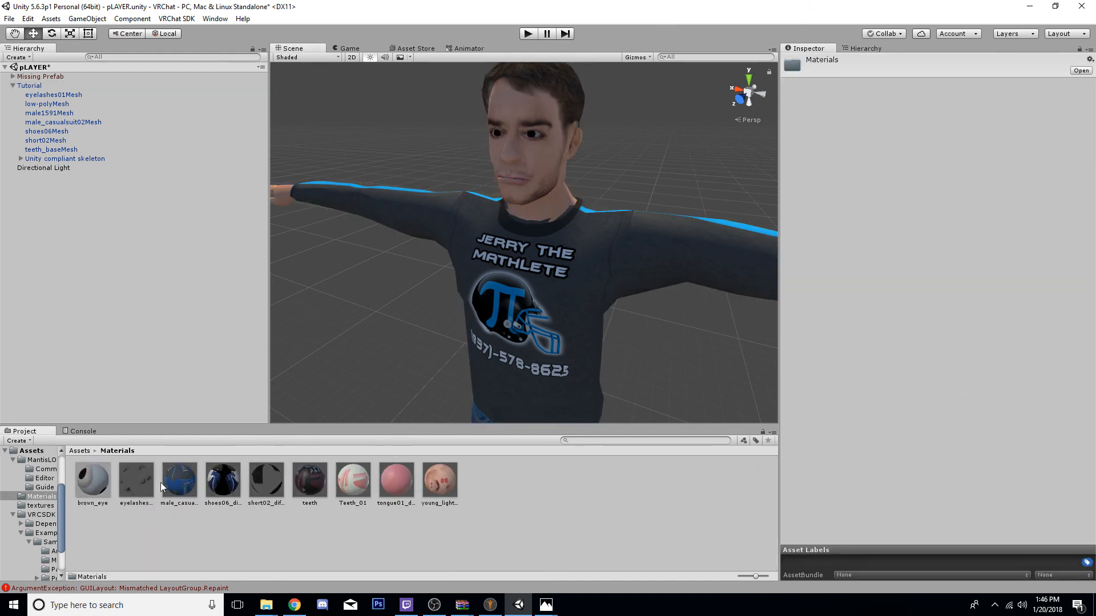
click(181, 488)
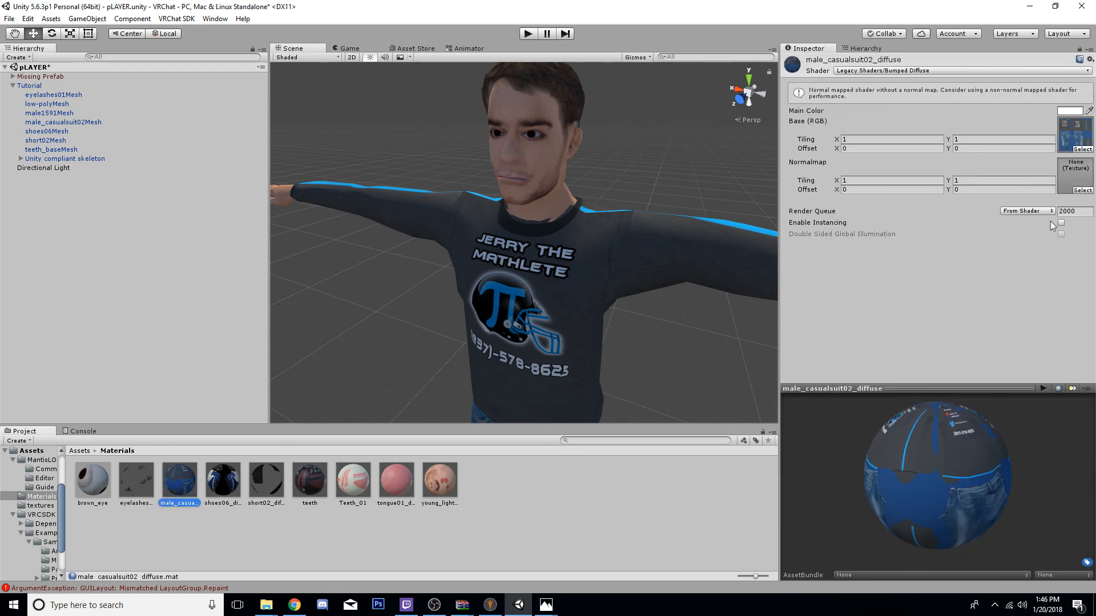
click(911, 70)
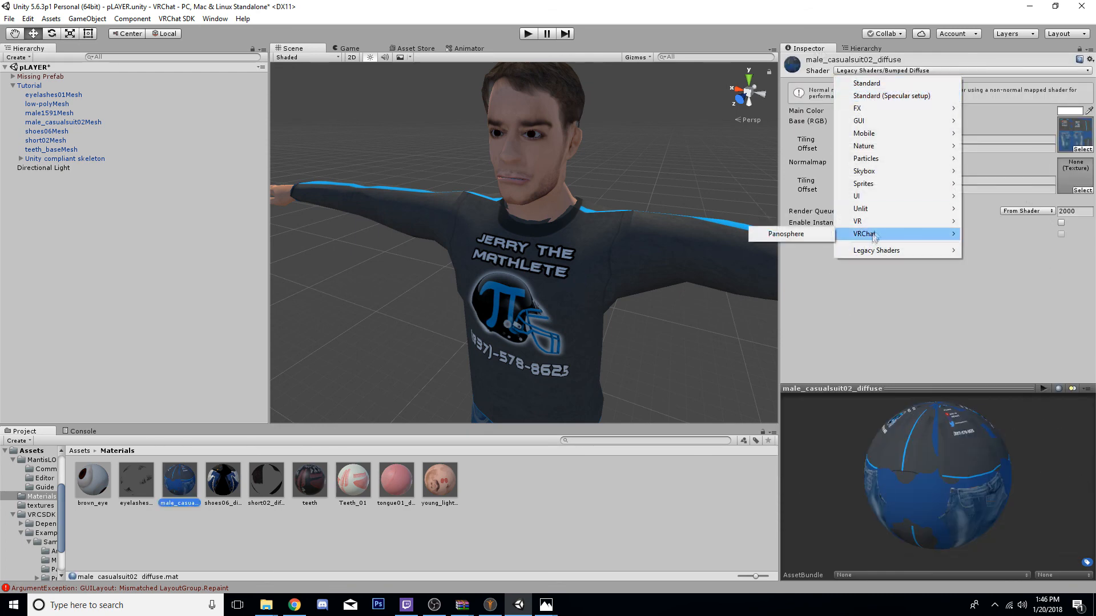
mouse_move(854, 255)
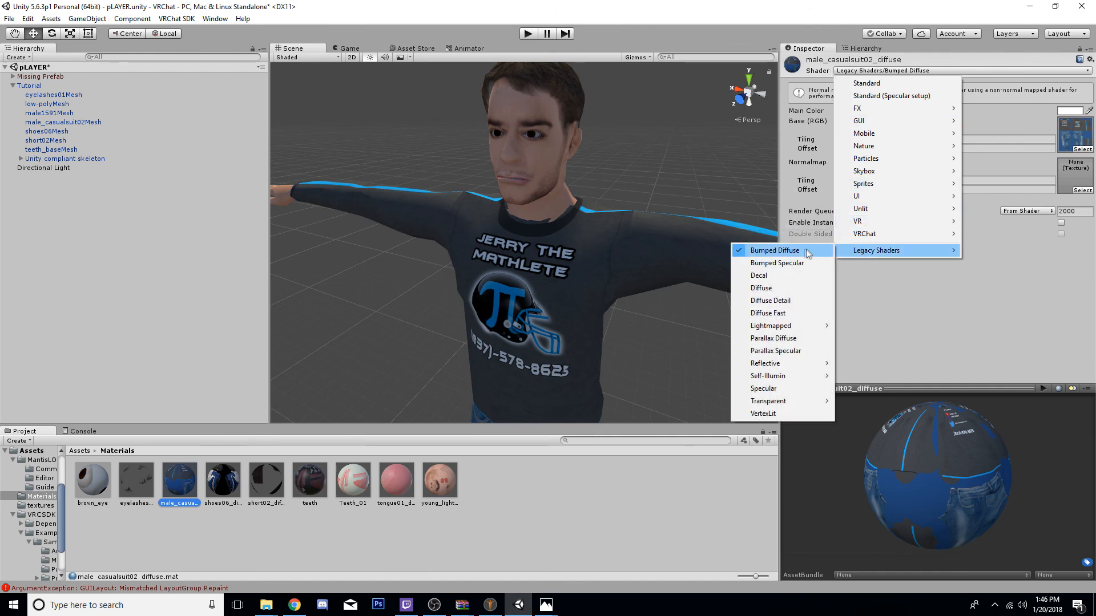
click(935, 316)
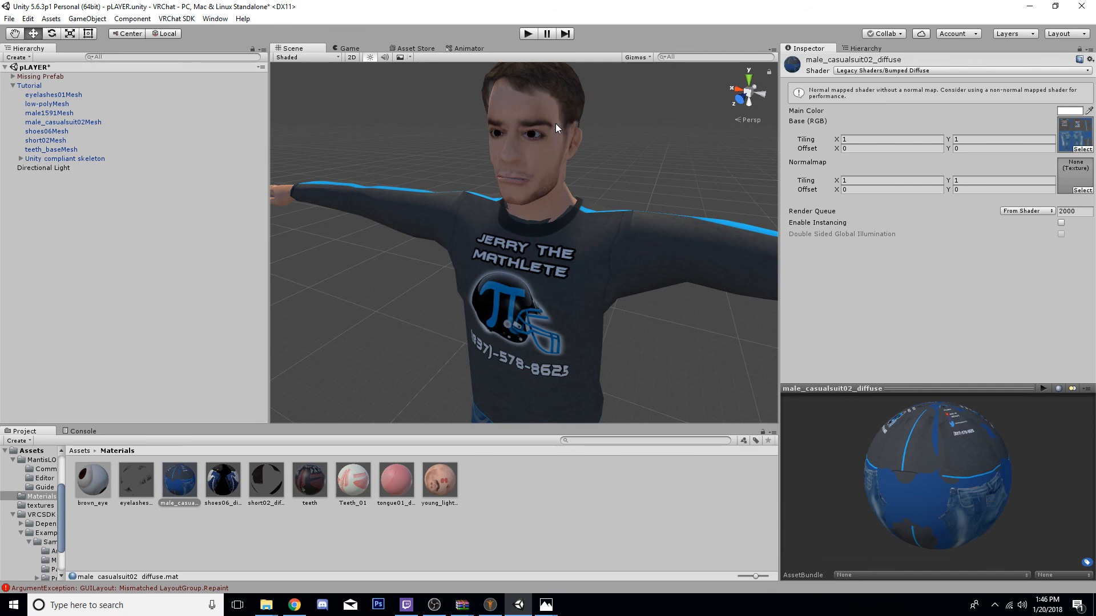
- Choose the Legacy Shaders/Transparent/Bumped Diffuse shader for the short02_diffuse hair material
click(282, 477)
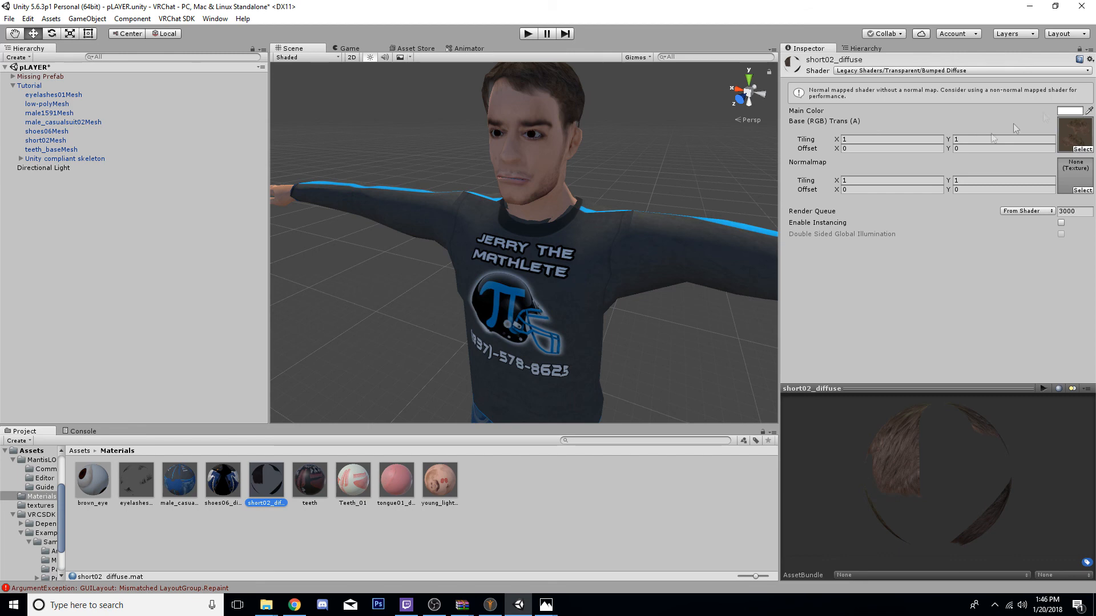
click(865, 73)
mouse_move(854, 252)
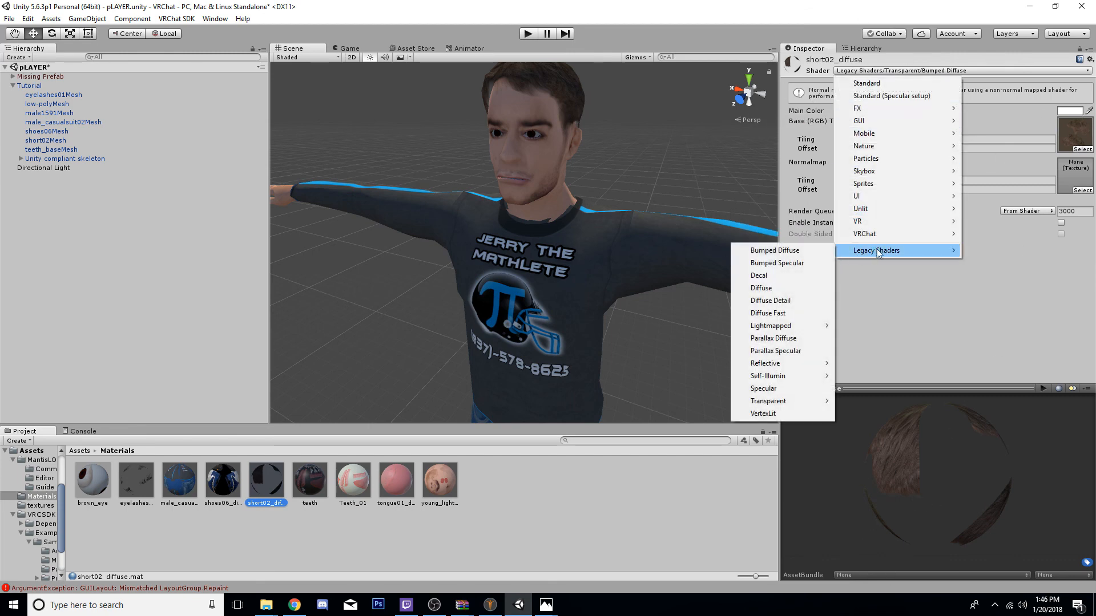
mouse_move(785, 402)
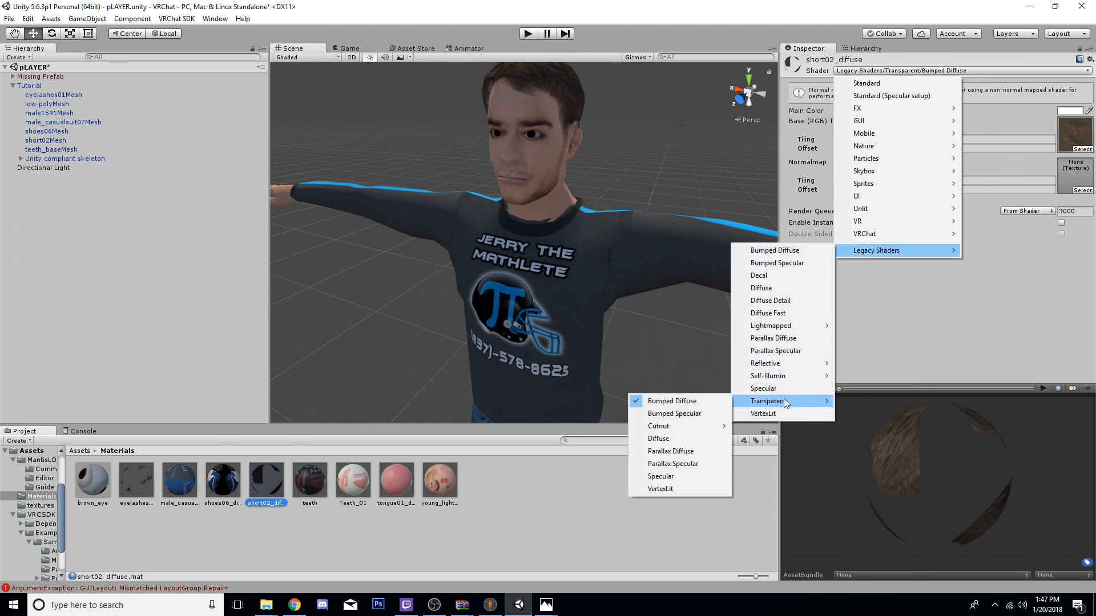
click(701, 400)
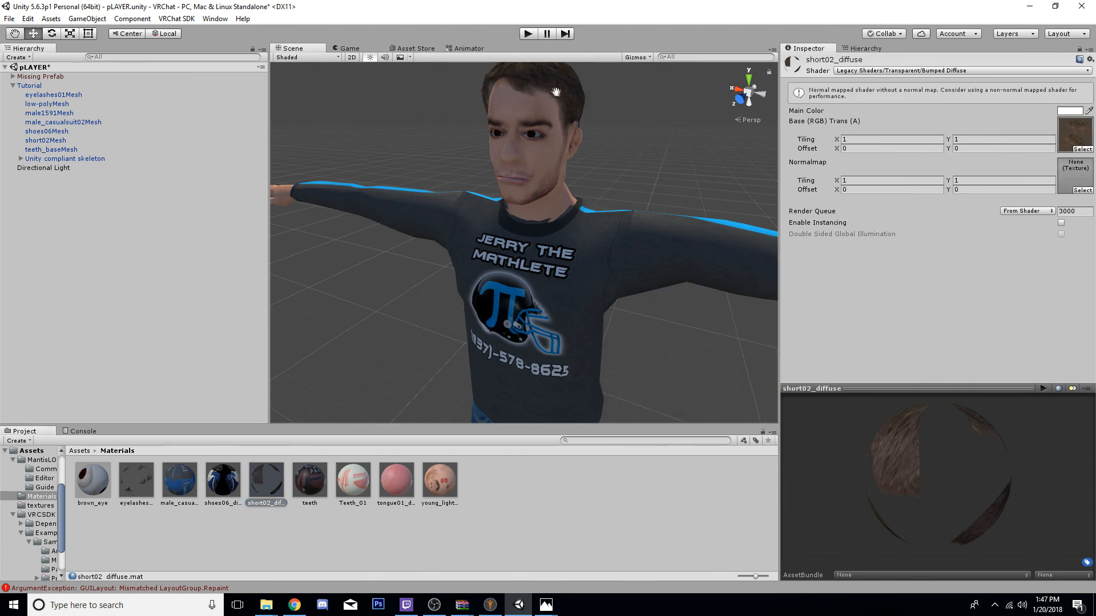
middle_drag(555, 92, 543, 108)
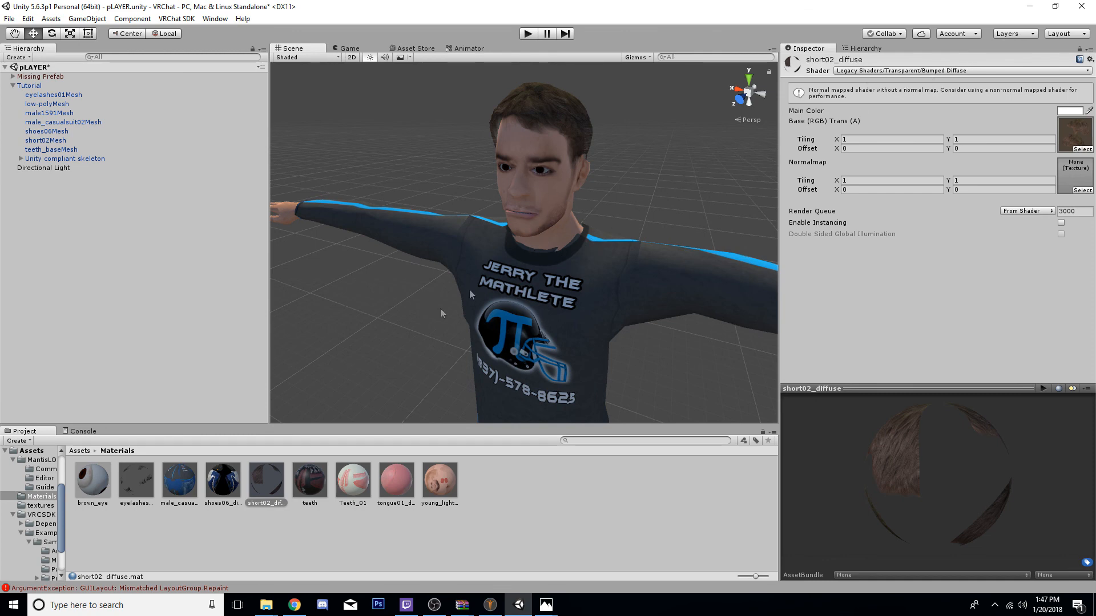
- Look through the shader settings of the avatar's other materials, including the eyelashes, eyes, shoes, teeth, tongue and skin
click(144, 495)
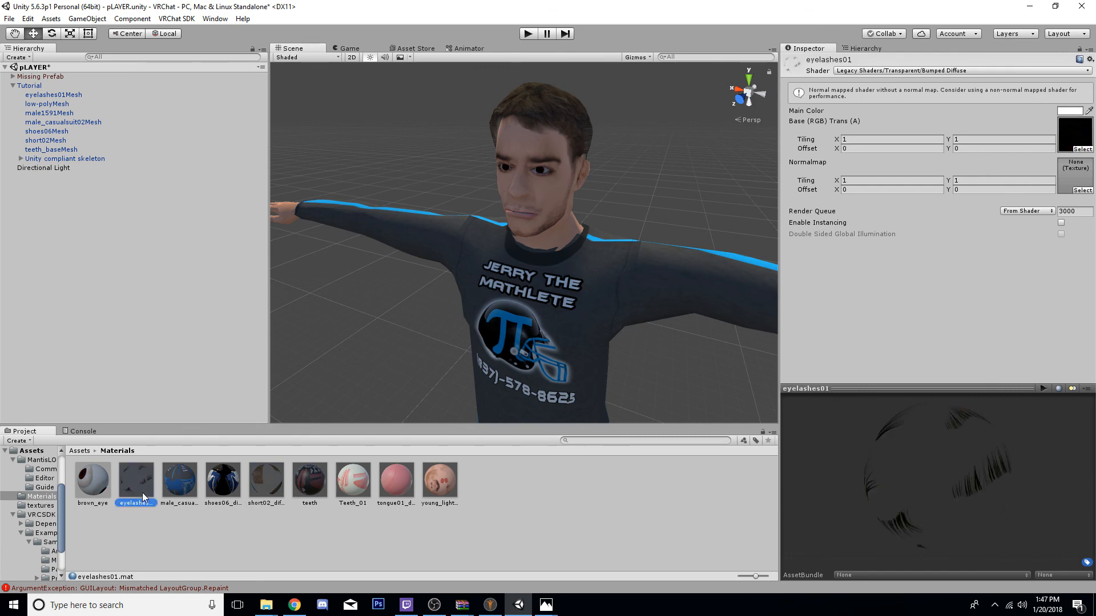
click(273, 489)
click(93, 479)
click(179, 480)
click(233, 478)
click(317, 486)
click(388, 487)
click(437, 489)
click(396, 480)
click(353, 480)
click(310, 479)
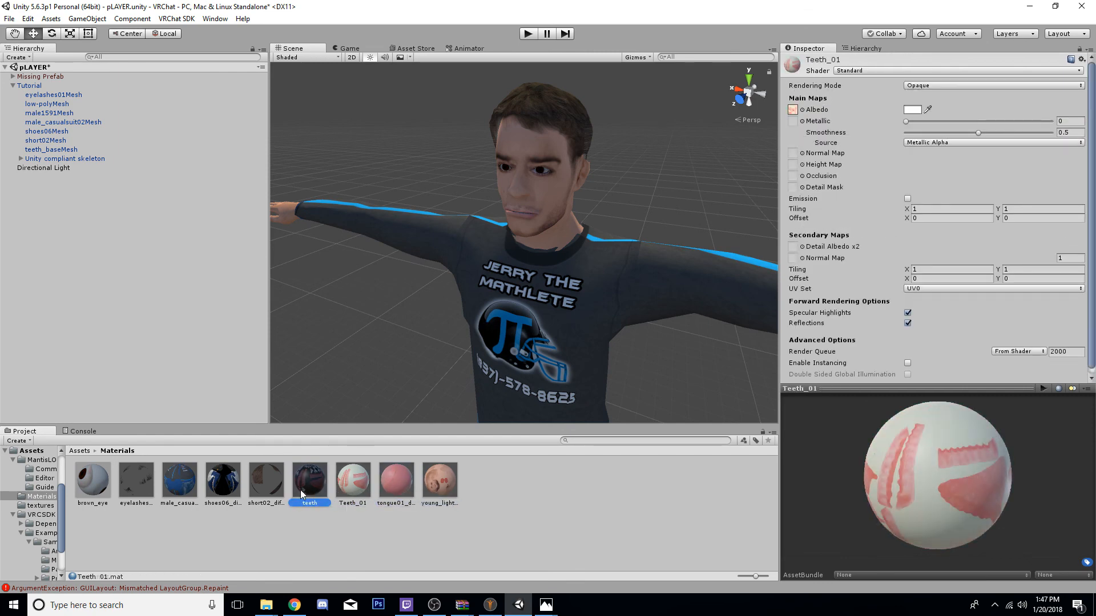
- Set the Tutorial avatar's Lip Sync mode to Jaw Flap Bone in its VRC_Avatar Descriptor
click(516, 213)
click(523, 213)
click(393, 130)
scroll(532, 211, down, 5)
scroll(512, 225, up, 5)
click(511, 225)
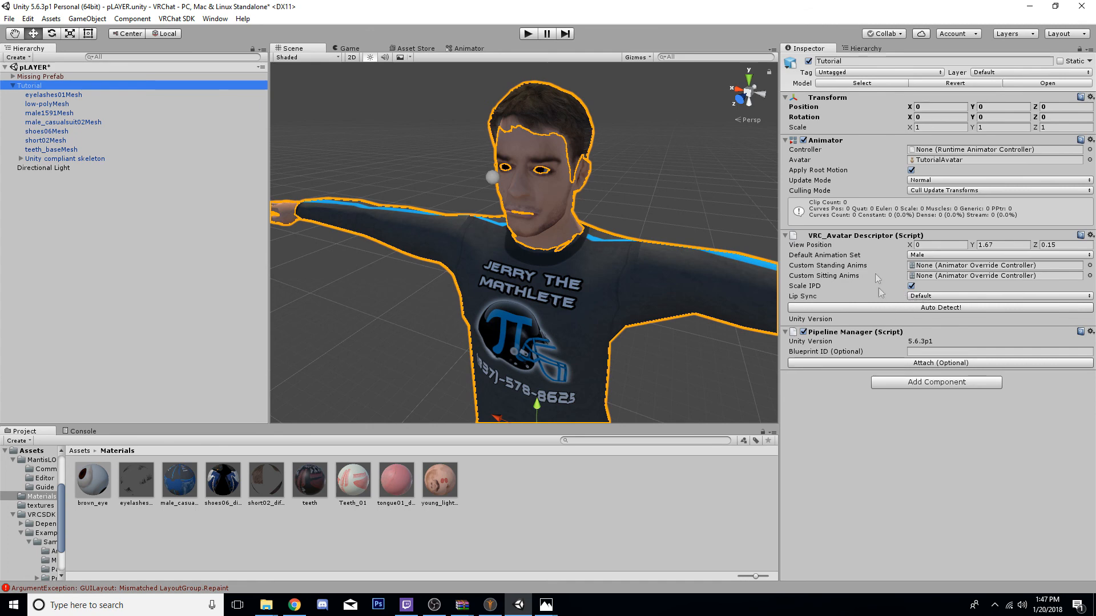
click(909, 296)
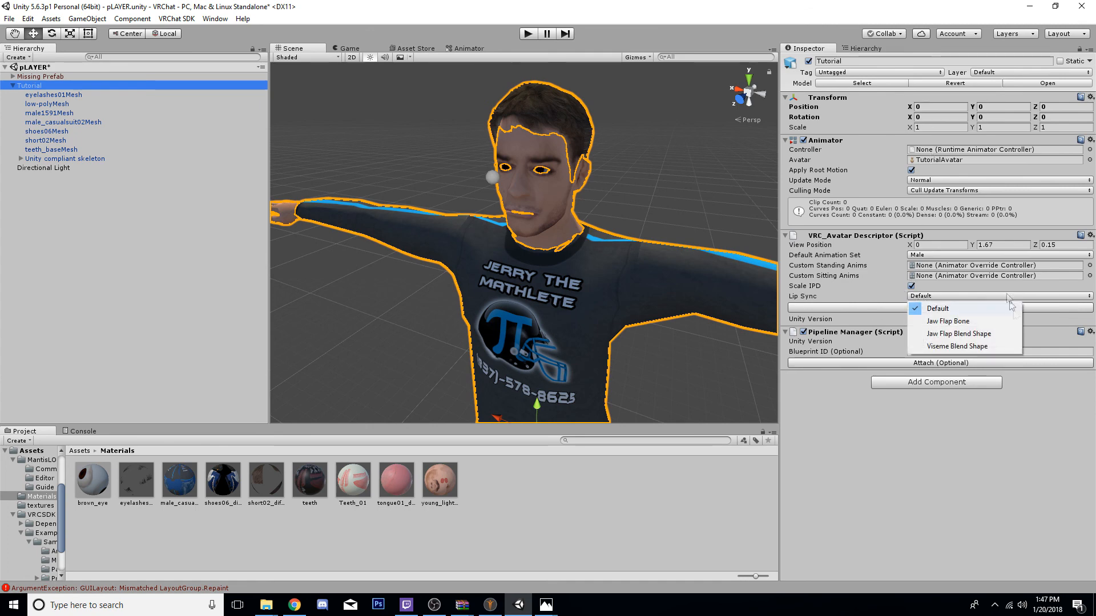
click(982, 321)
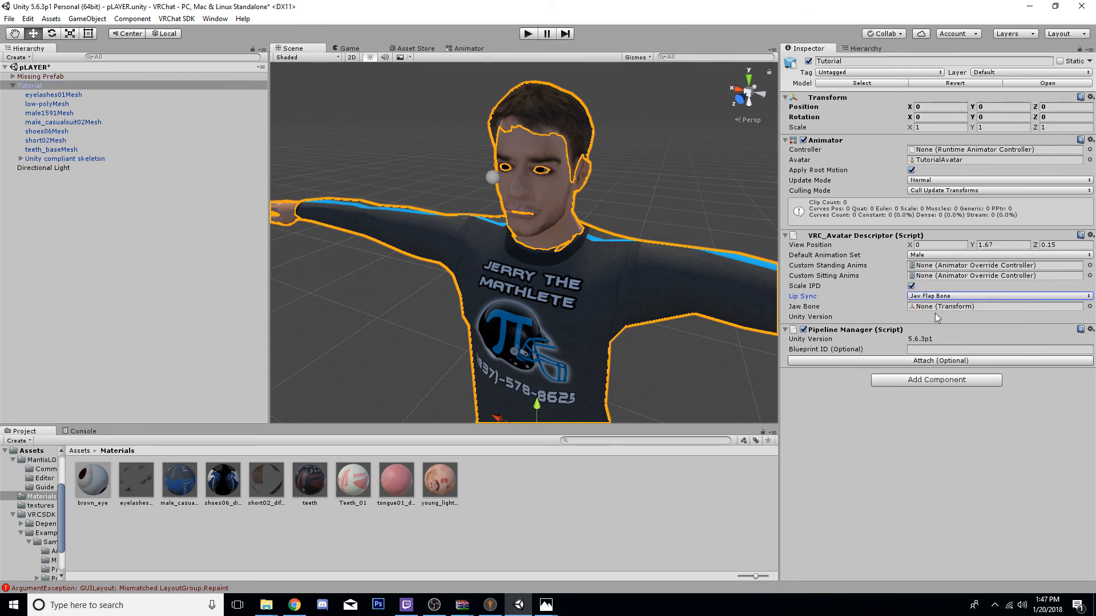
- Assign the jaw transform from the scene as the descriptor's Jaw Bone
click(954, 306)
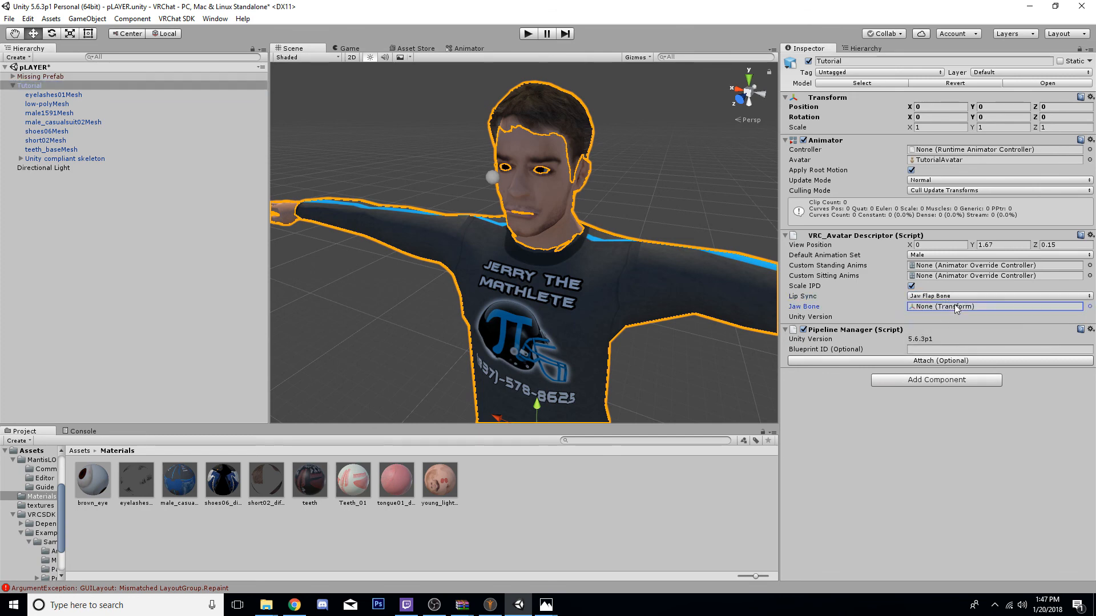
click(1089, 306)
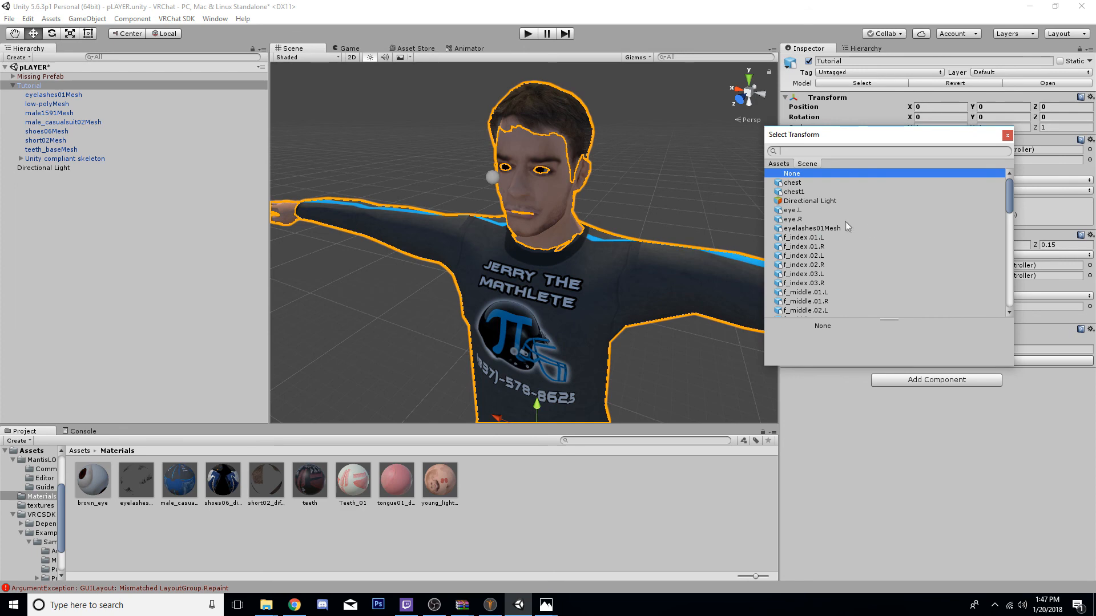
scroll(758, 166, down, 2)
scroll(821, 209, down, 10)
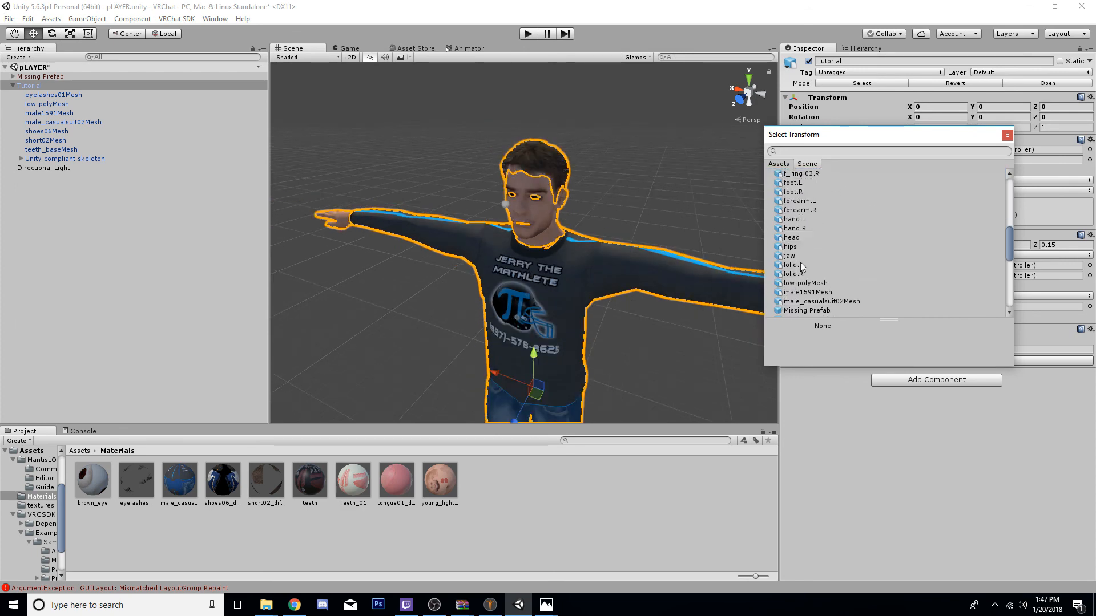
double_click(791, 256)
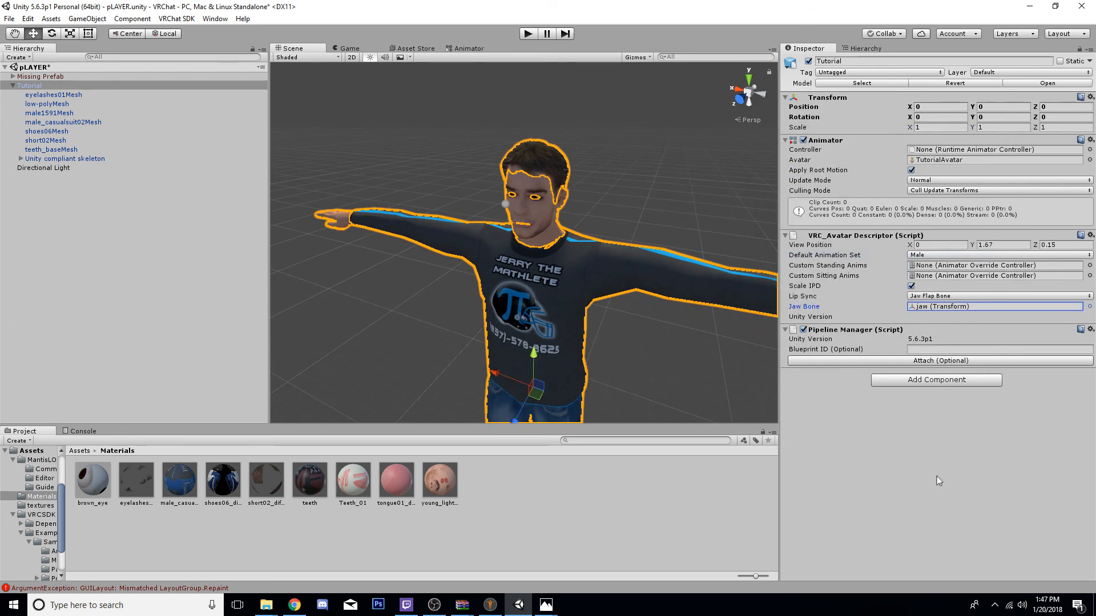
- Assign SimpleAvatarController as the controller of the Tutorial avatar's Animator
scroll(504, 222, up, 2)
scroll(526, 207, up, 5)
scroll(528, 205, down, 4)
right_drag(531, 197, 530, 165)
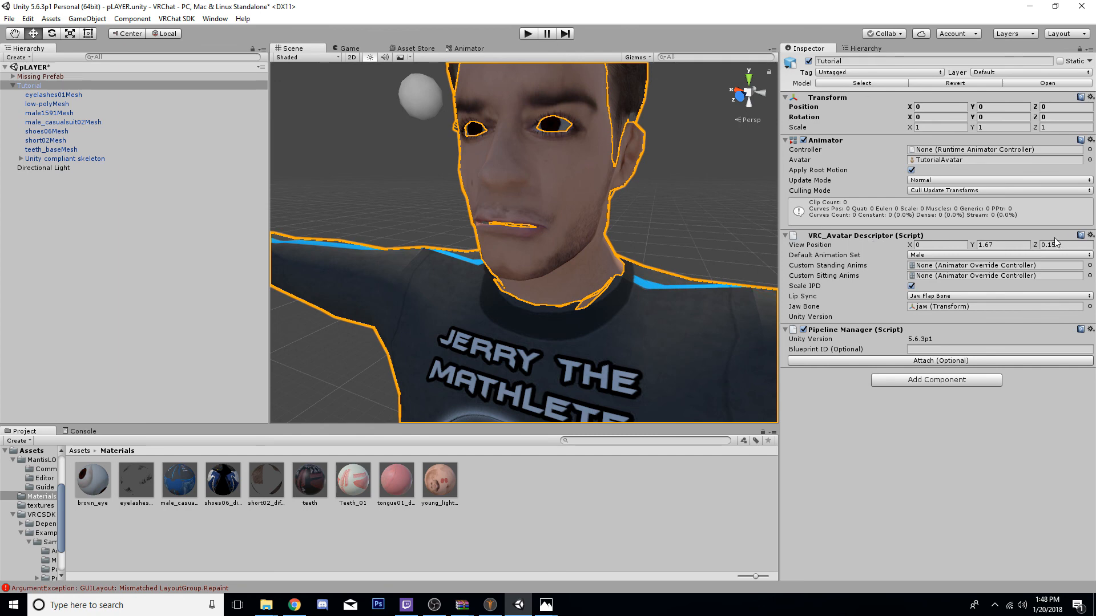
click(962, 270)
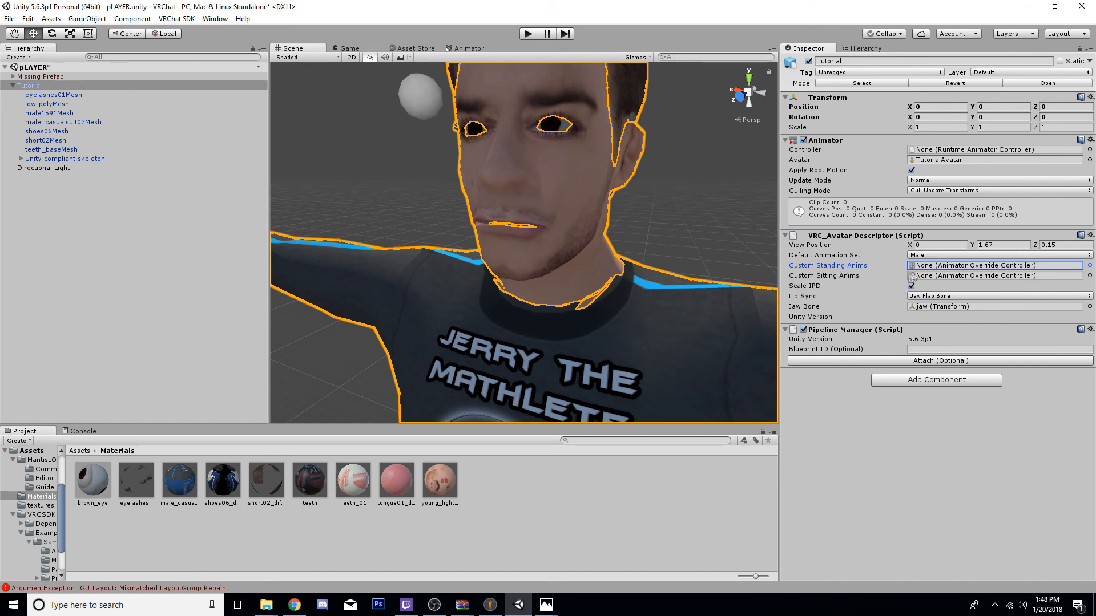
click(949, 276)
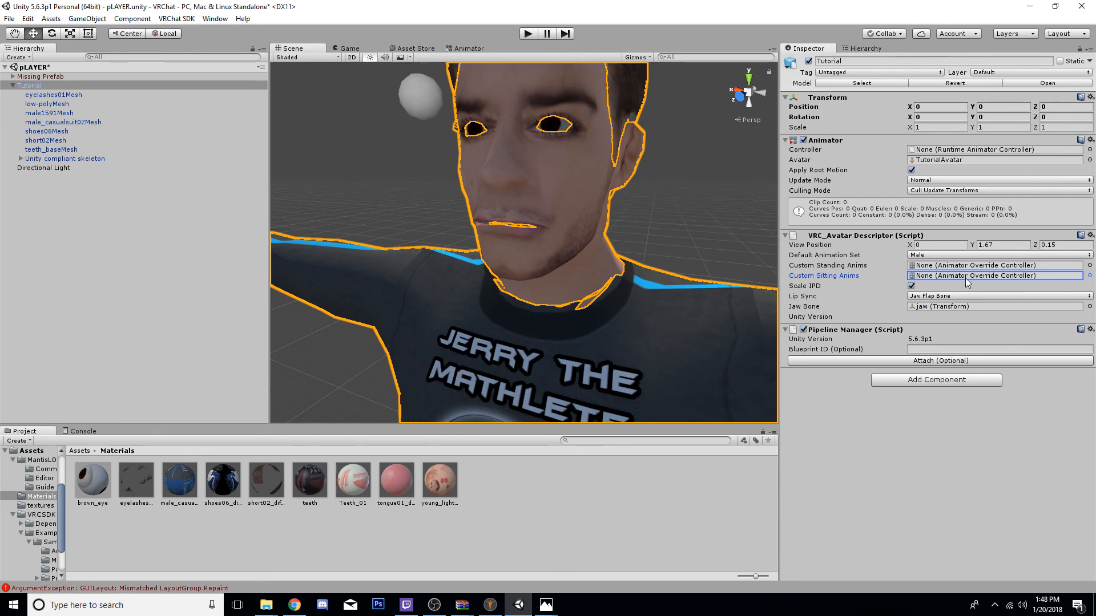
click(973, 149)
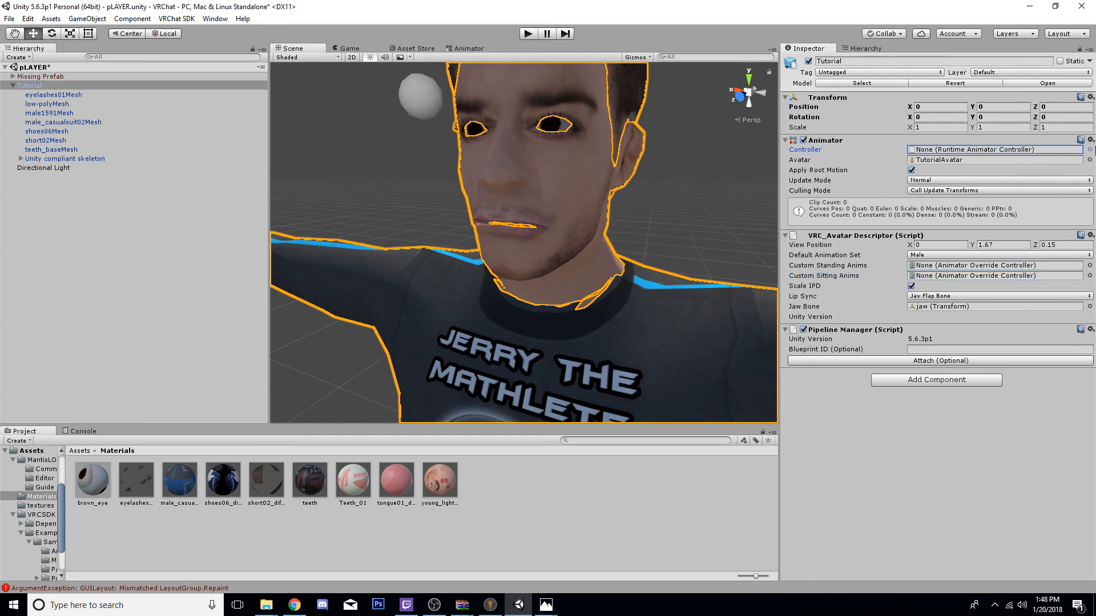
click(1089, 150)
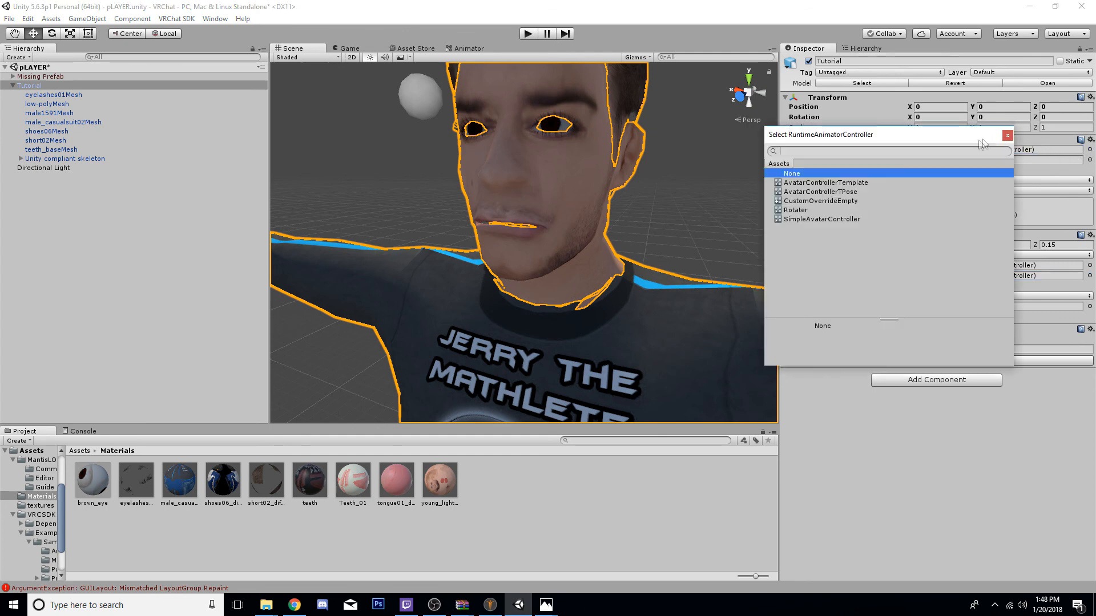
click(836, 218)
double_click(836, 218)
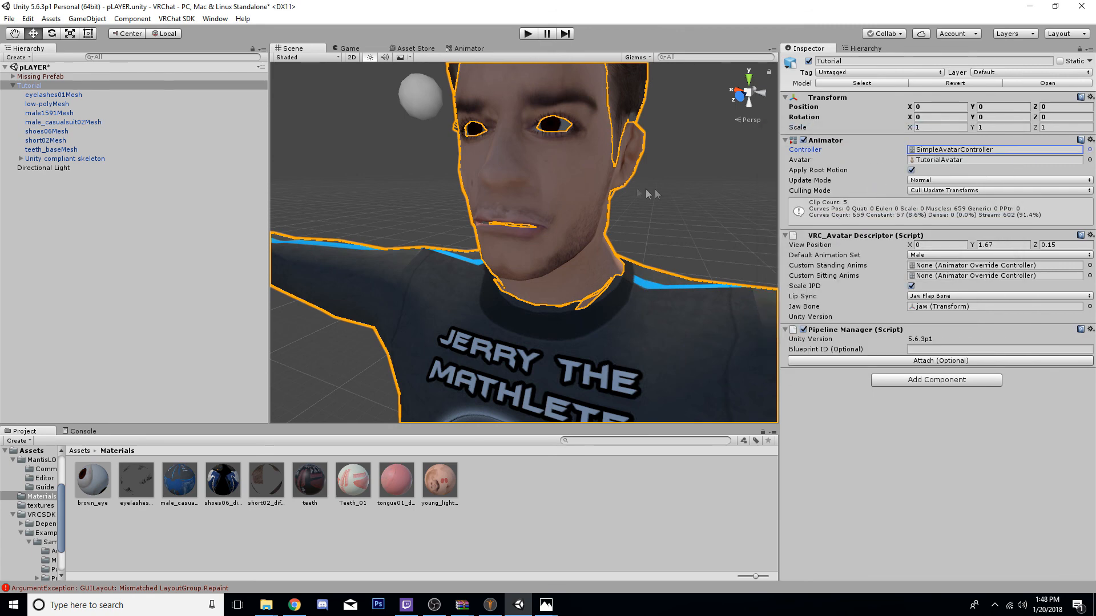
- Examine the avatar's face up close and its full body from the front
scroll(475, 277, down, 3)
scroll(475, 278, up, 3)
scroll(477, 277, down, 3)
scroll(477, 276, up, 3)
alt+drag(477, 277, 637, 232)
scroll(520, 281, down, 3)
scroll(592, 220, down, 3)
scroll(562, 280, down, 5)
- Build and publish the Tutorial avatar from the VRChat build control panel
click(177, 19)
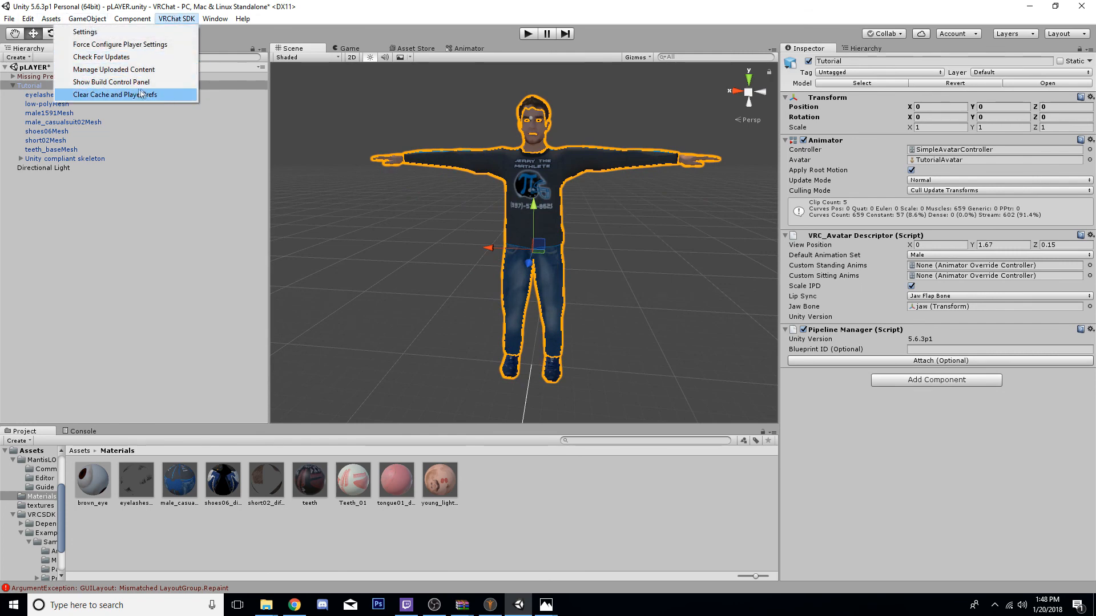
click(166, 82)
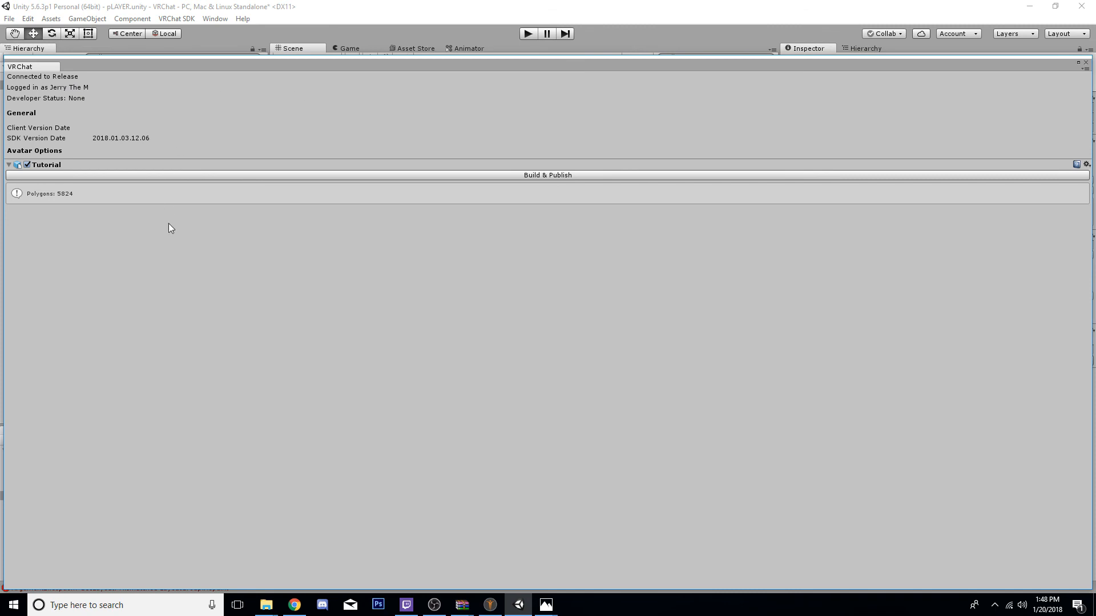
click(549, 175)
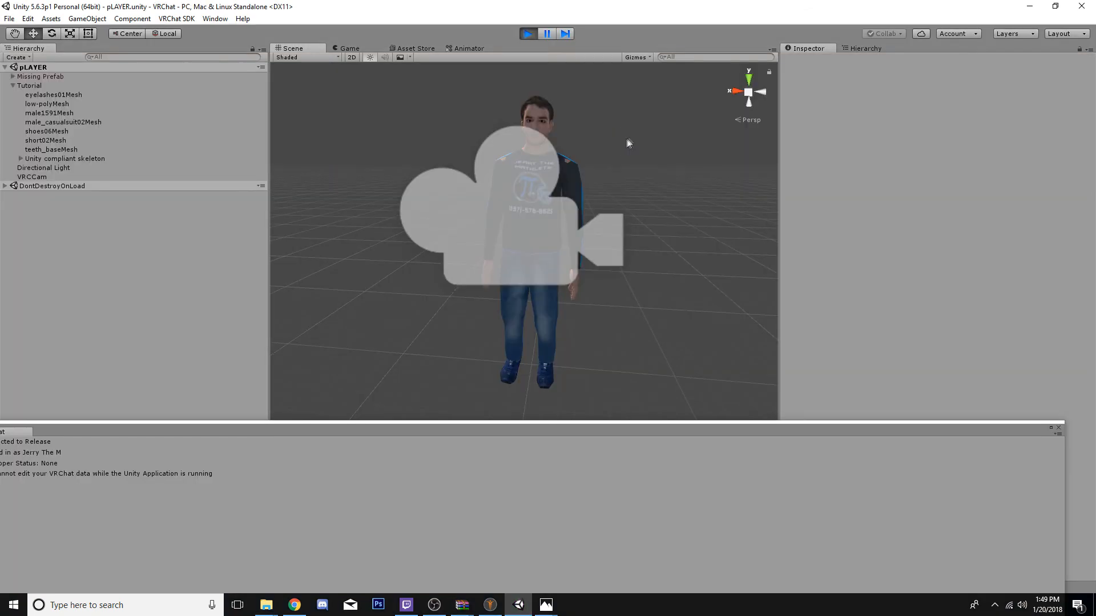
- Examine the male_casualsuit02Mesh shirt up close, checking its chest print, collar and the mesh around the shoulder
click(496, 217)
scroll(496, 216, up, 10)
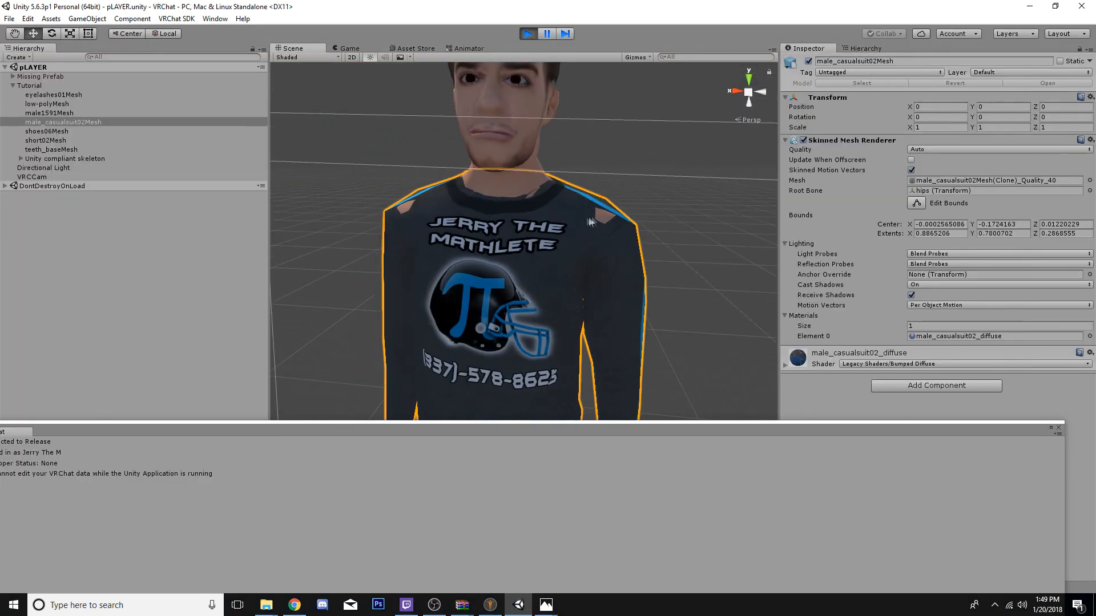
scroll(591, 221, up, 5)
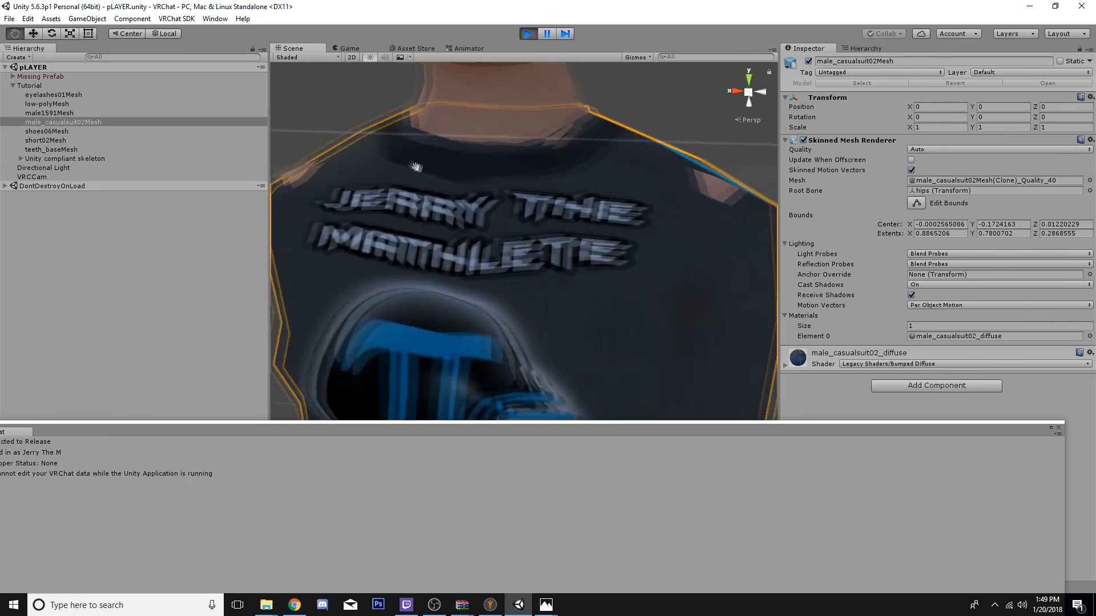
middle_drag(416, 166, 417, 207)
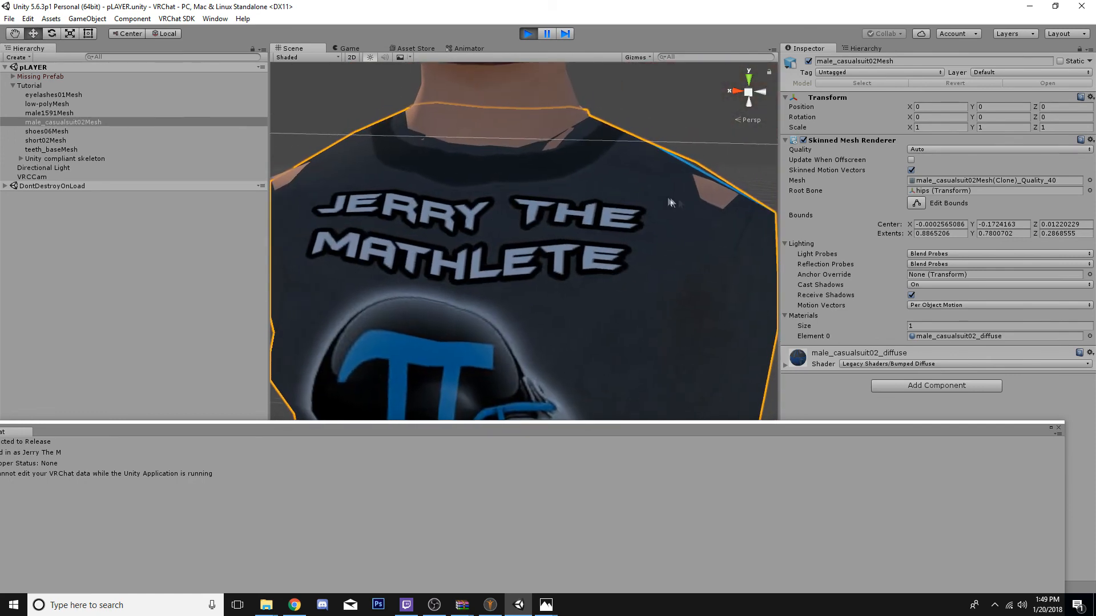
scroll(667, 196, down, 3)
scroll(667, 197, up, 3)
middle_drag(667, 196, 708, 346)
middle_drag(334, 351, 294, 318)
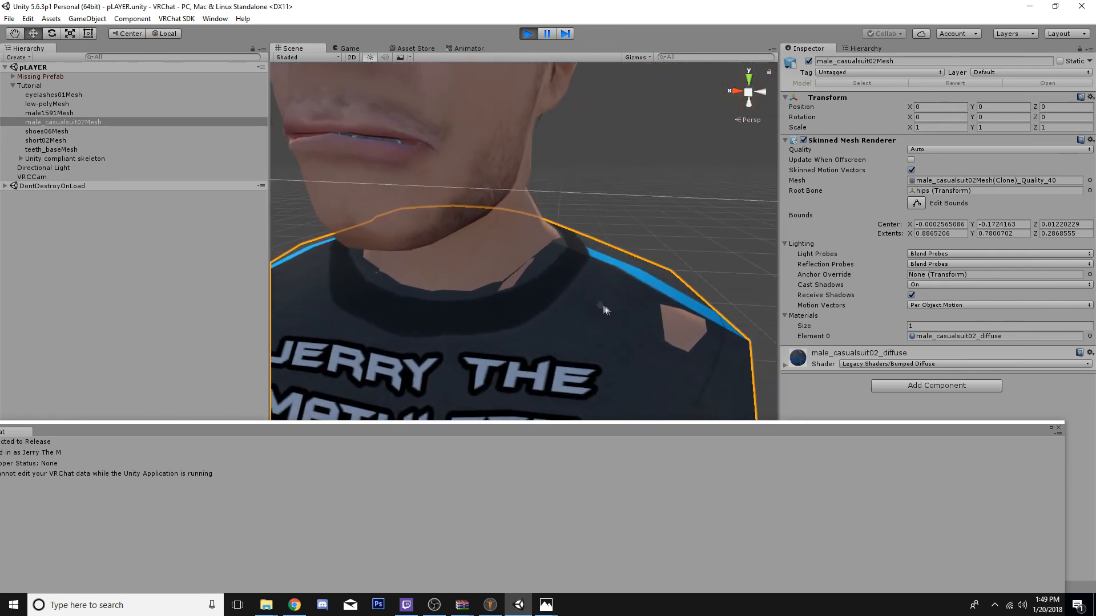
middle_drag(609, 310, 548, 302)
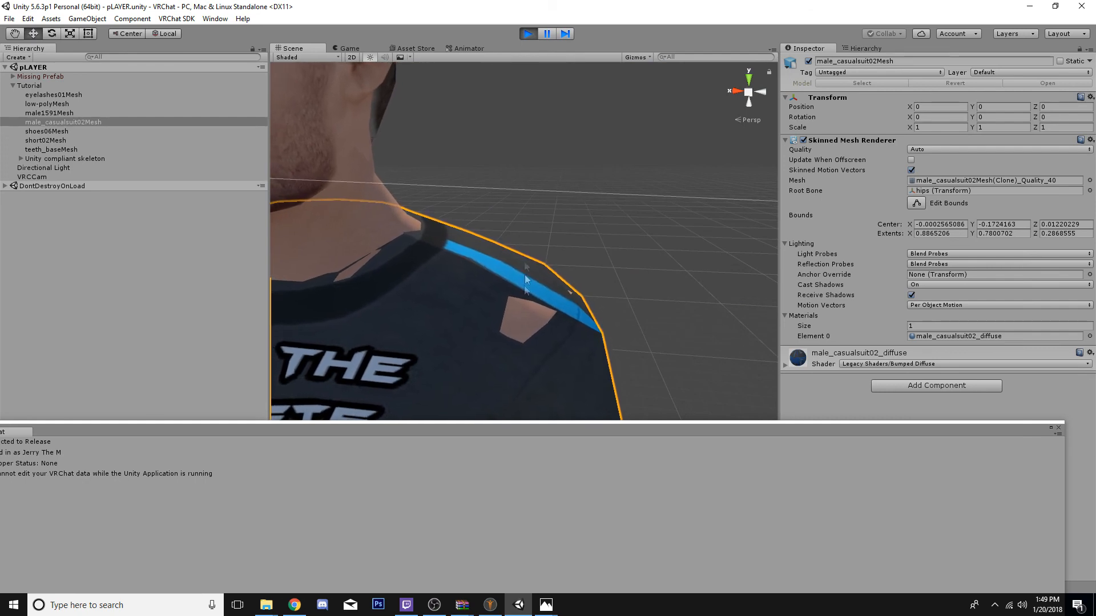
- Move VRCCam up and closer to the avatar, to about Y 1.606 and Z 0.603, framing the head and upper chest
key(f)
middle_drag(575, 223, 581, 200)
alt+drag(583, 166, 368, 152)
click(367, 177)
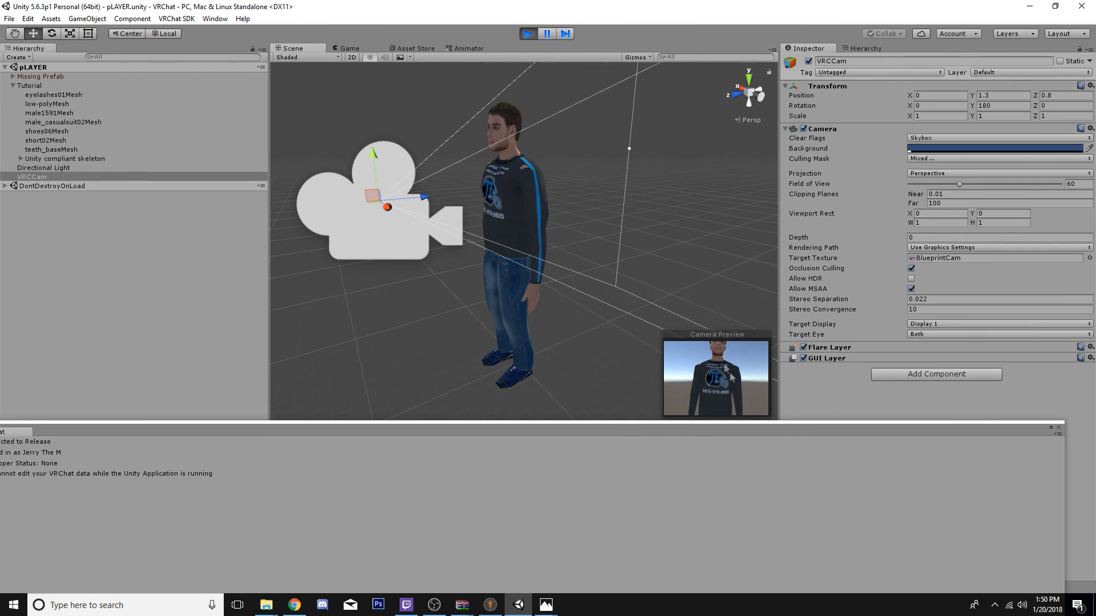
drag(375, 157, 377, 104)
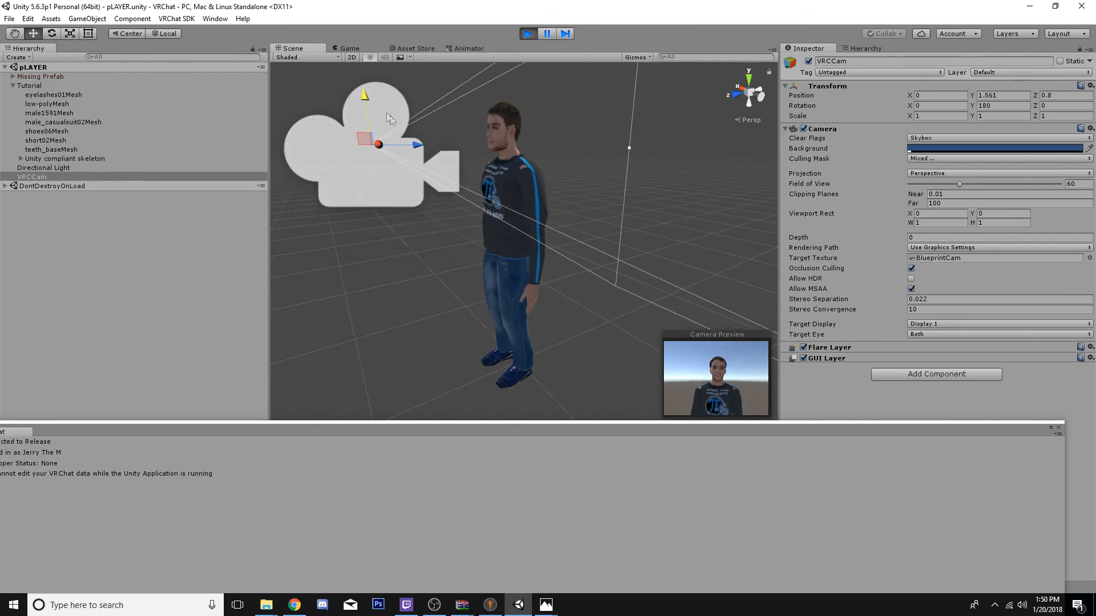
drag(434, 142, 412, 107)
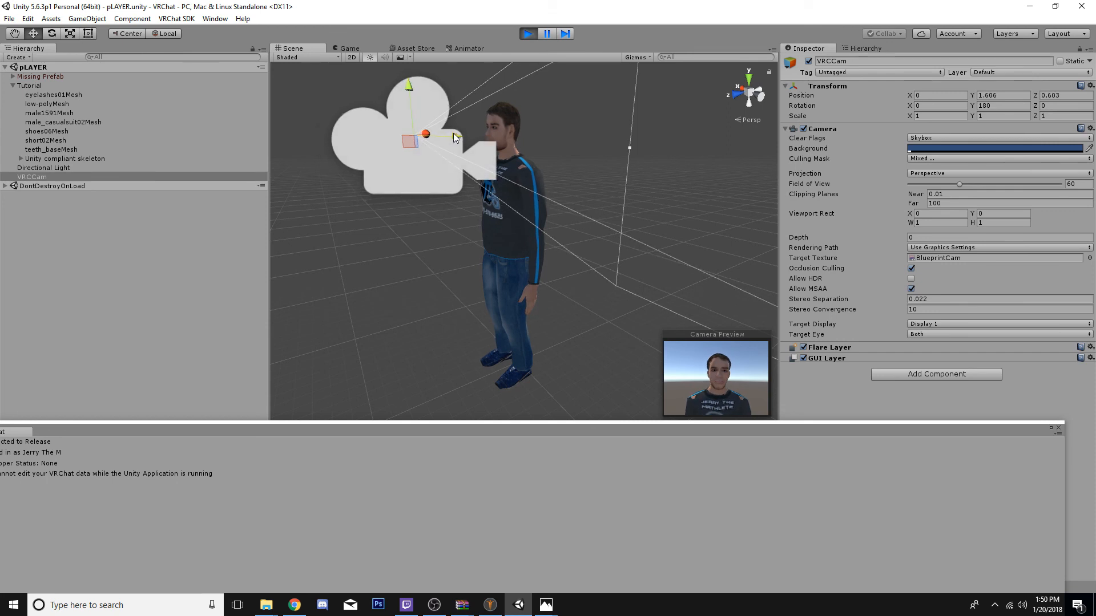
- Name the new avatar "Tutorial Test" and upload it with the content rights statement accepted
click(358, 49)
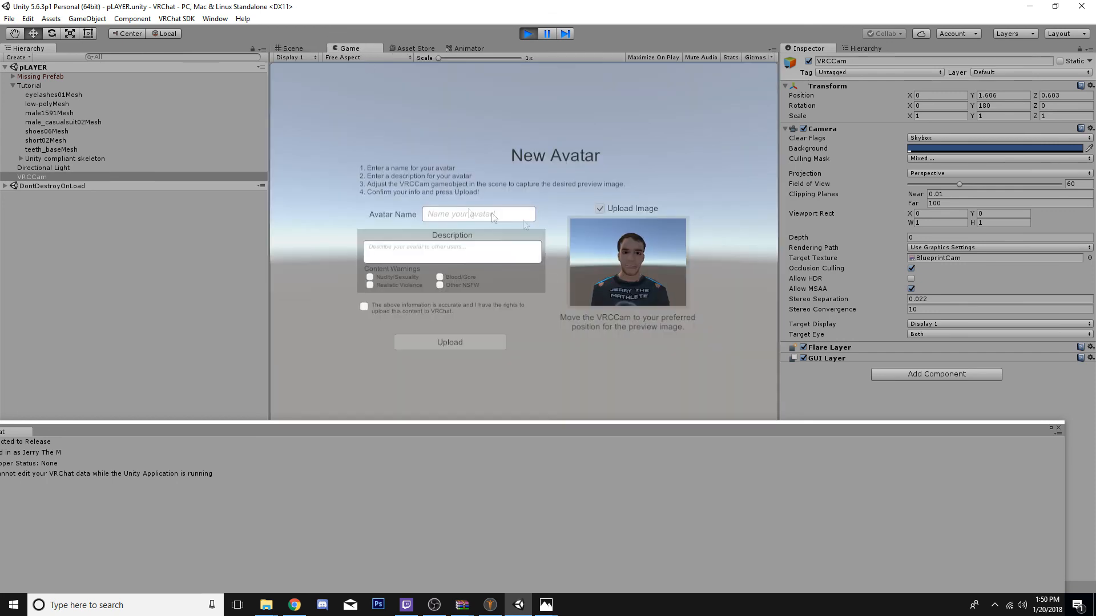
text(Tut)
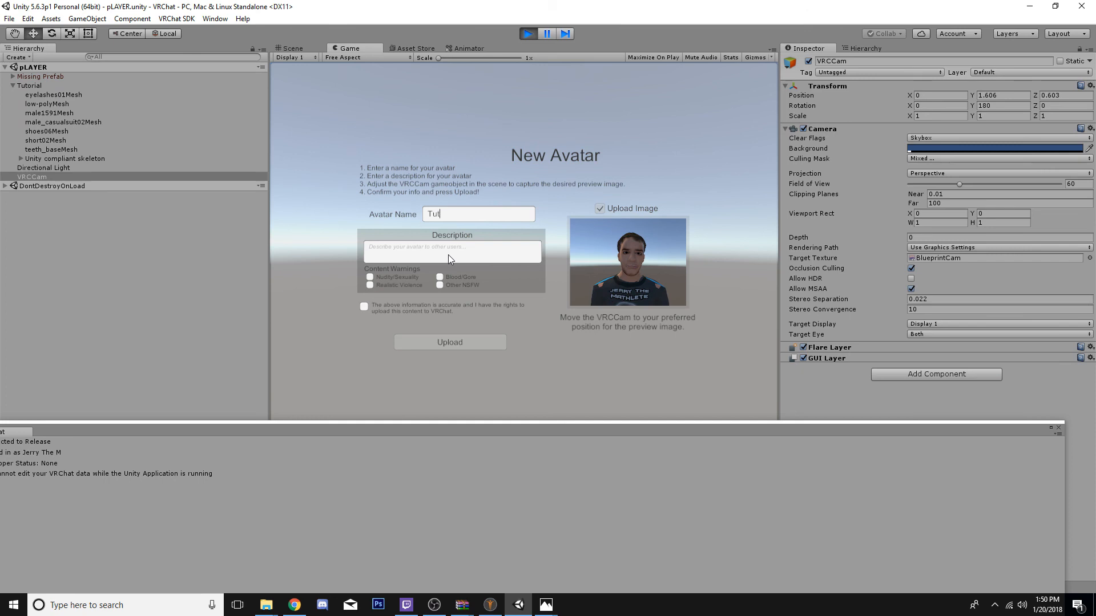
text(orial test)
key(BackSpace)
key(BackSpace)
key(BackSpace)
key(BackSpace)
text(Test)
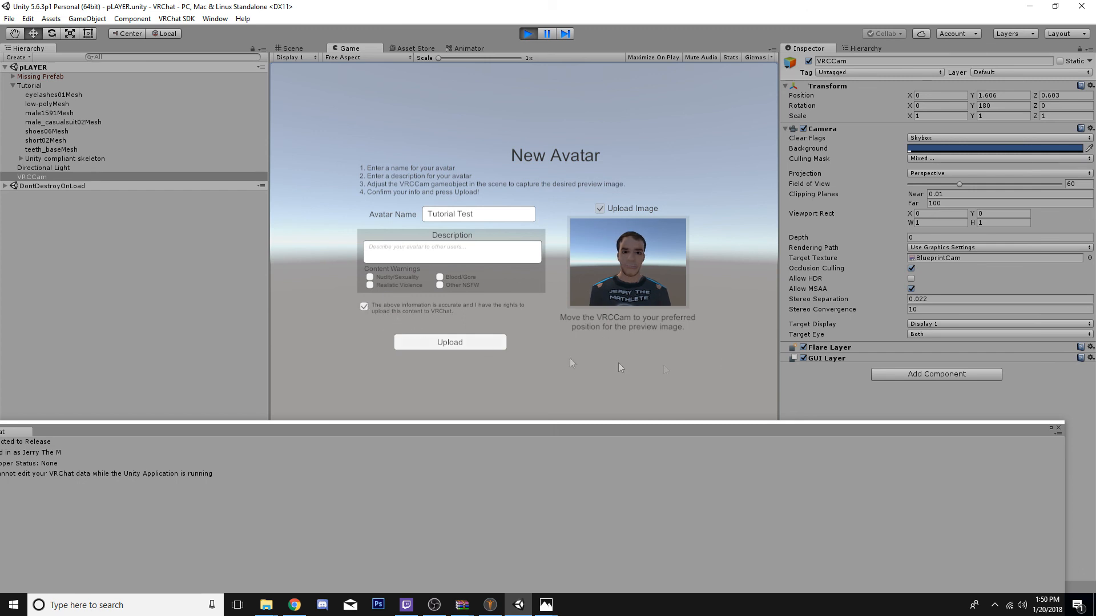
click(456, 342)
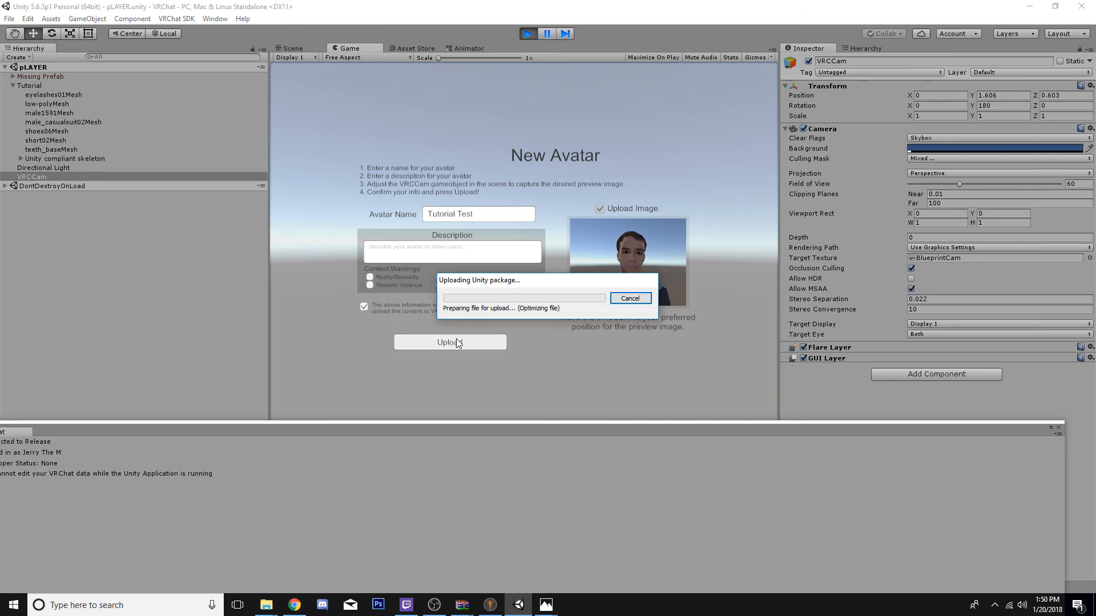